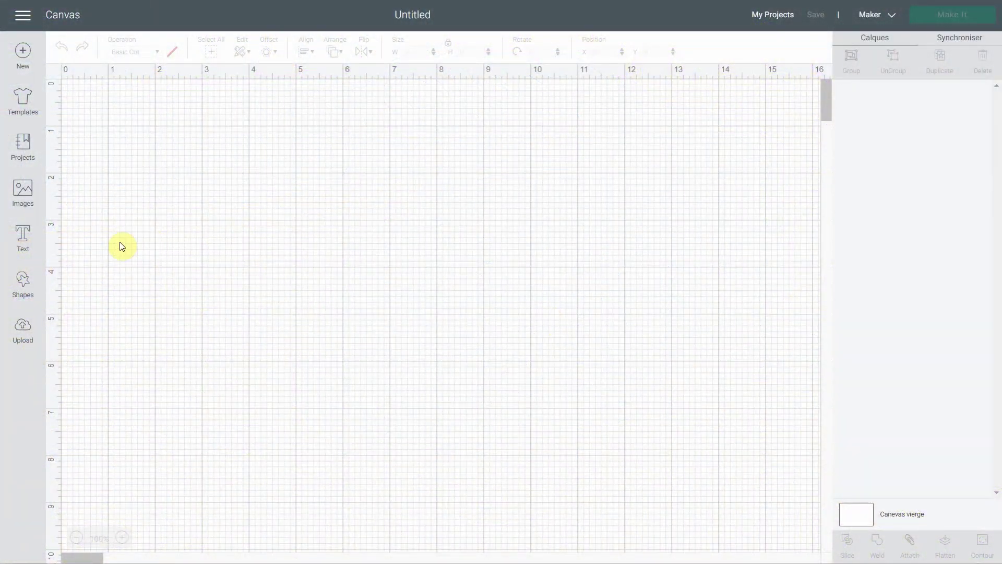
# Add a star shape and move it to the centre of the canvas.
pyautogui.click(23, 282)
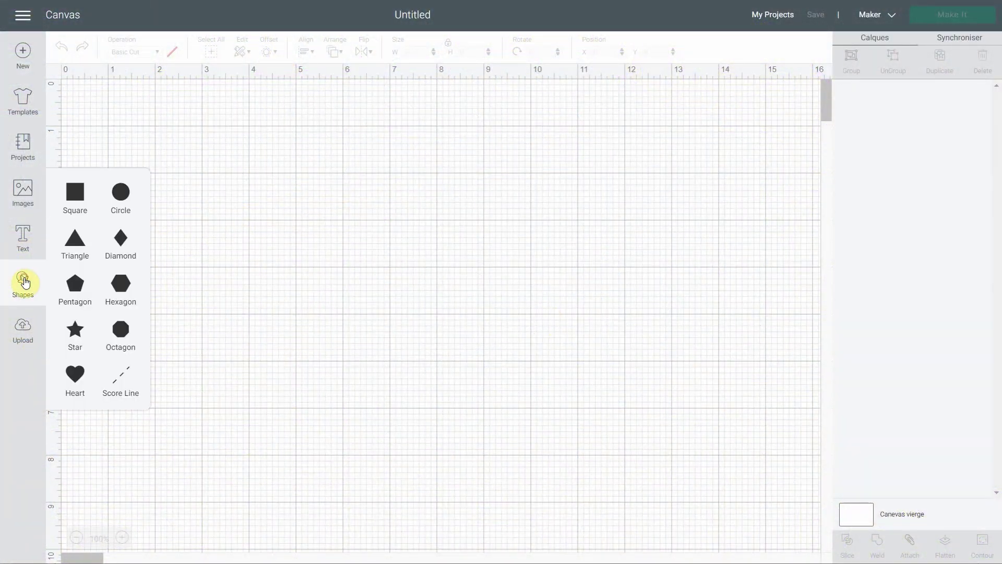
pyautogui.click(82, 333)
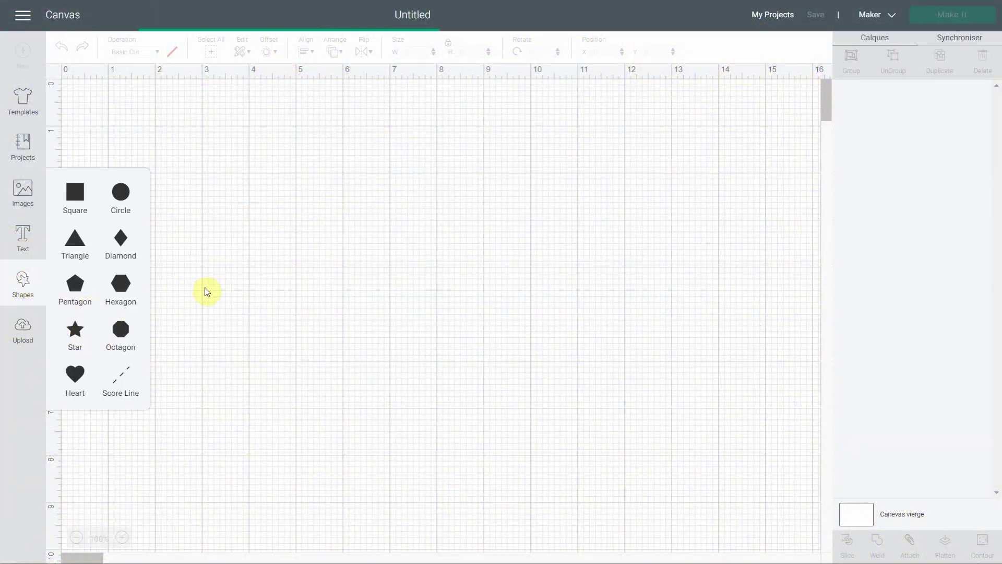
pyautogui.moveTo(227, 202); pyautogui.dragTo(487, 281)
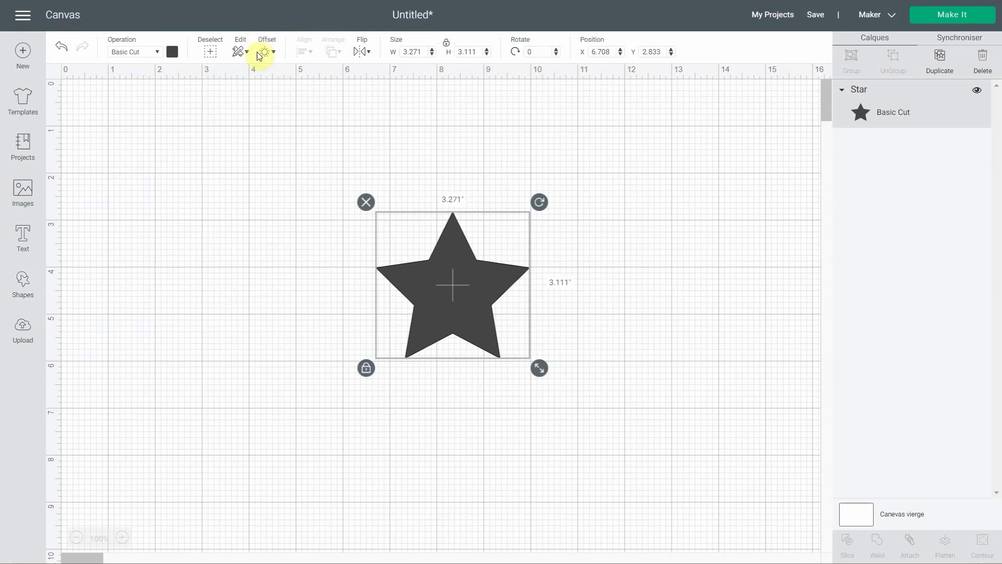
# Set up an offset around the star with square corners and 0.236 in distance.
pyautogui.click(264, 51)
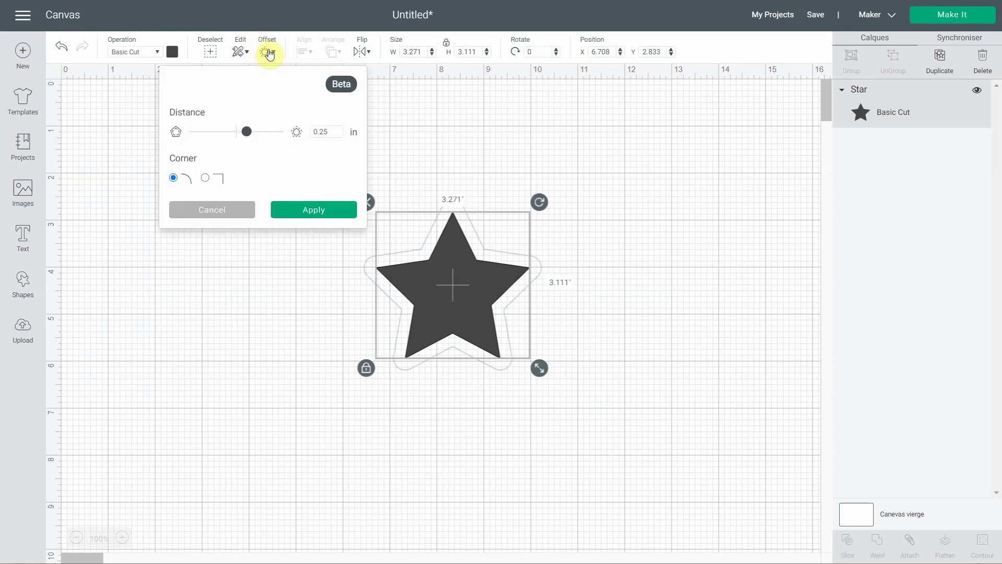
pyautogui.click(320, 130)
pyautogui.click(205, 178)
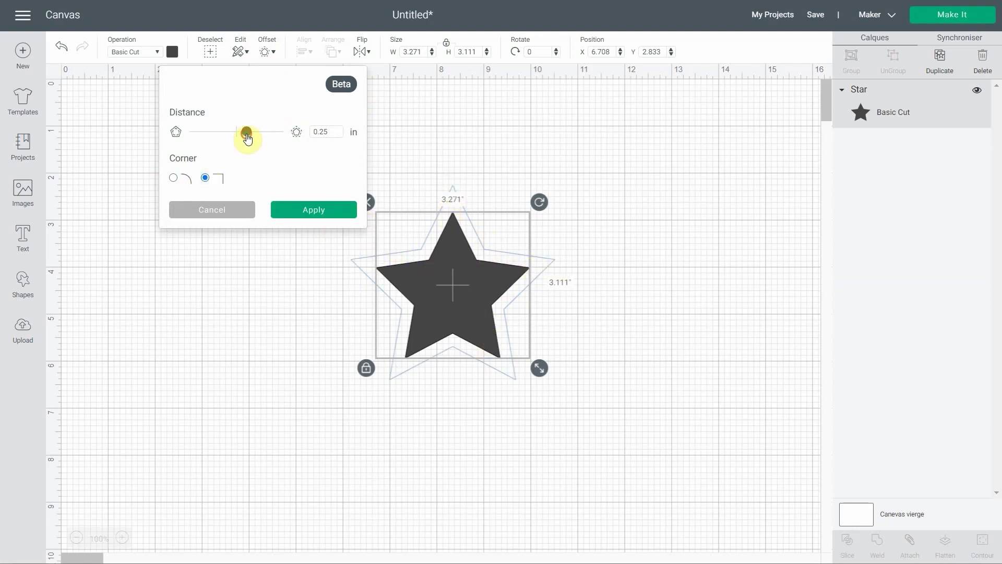
pyautogui.moveTo(247, 137); pyautogui.dragTo(217, 140)
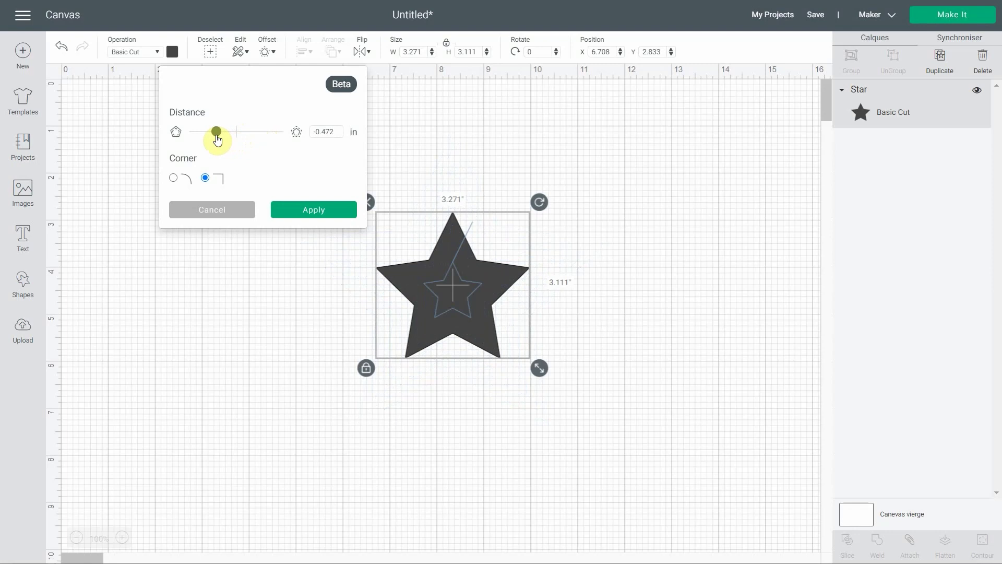
pyautogui.moveTo(217, 140); pyautogui.dragTo(247, 139)
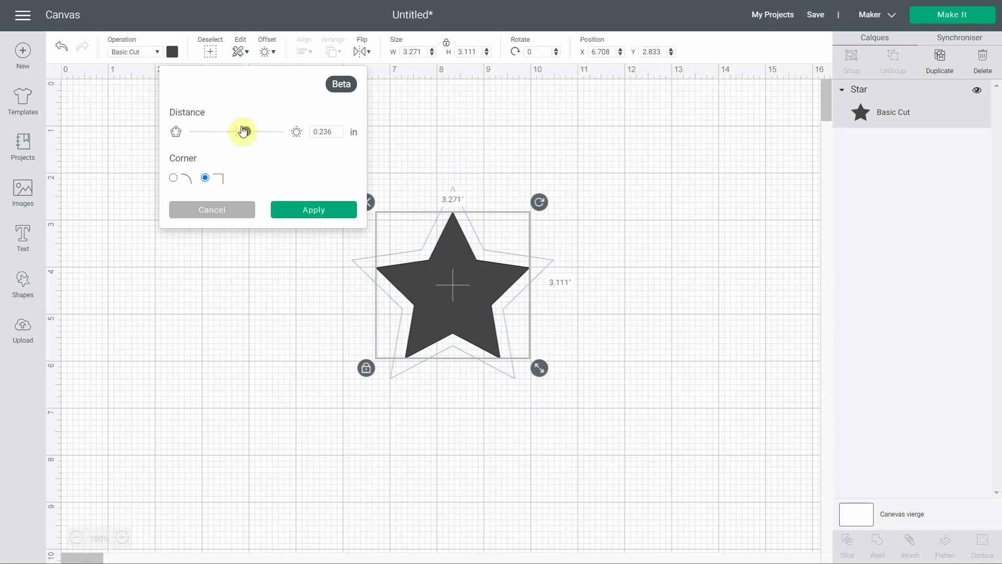
# Apply the 0.236 in star offset, then add a 0.5 in offset around that outline.
pyautogui.click(320, 212)
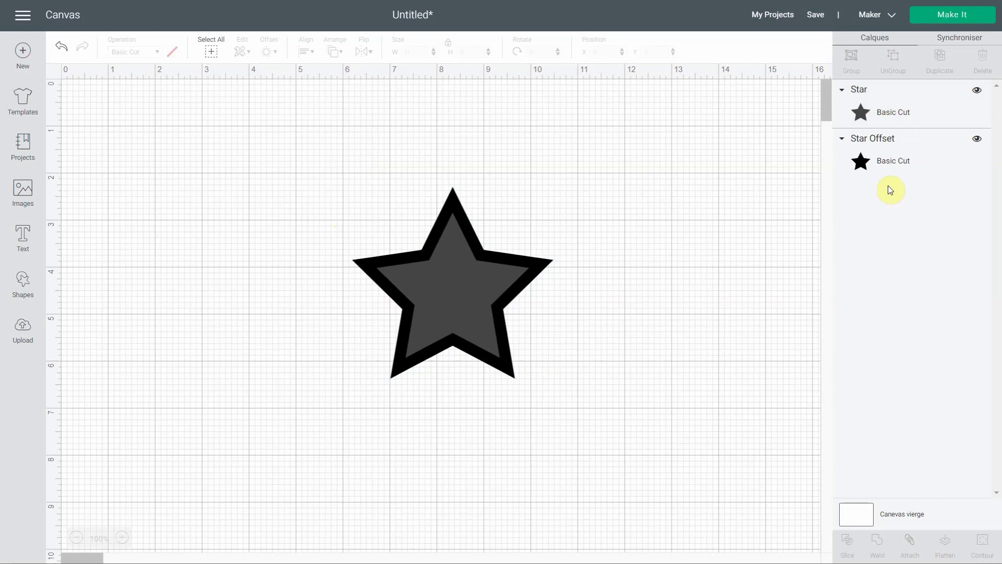
pyautogui.click(543, 269)
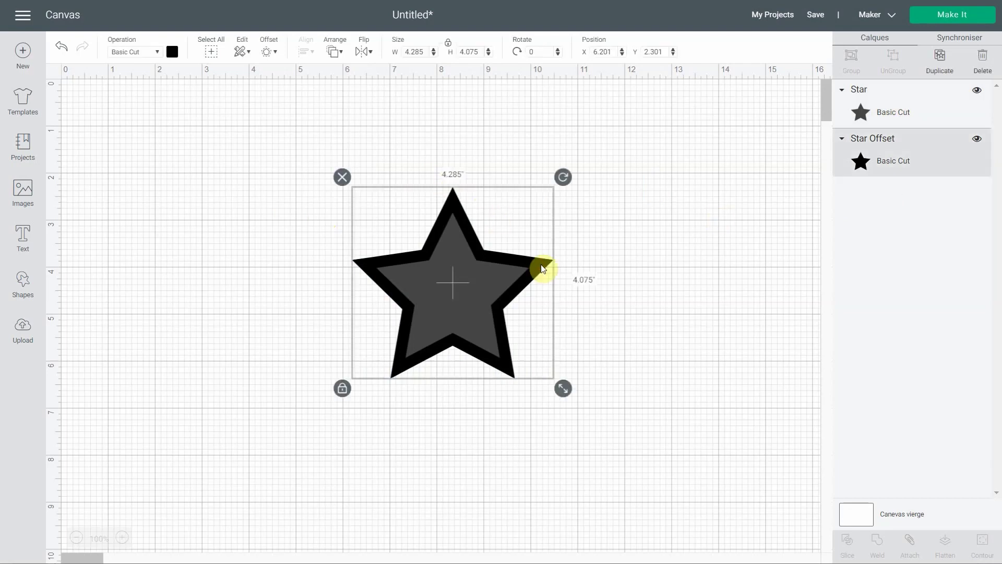
pyautogui.click(269, 52)
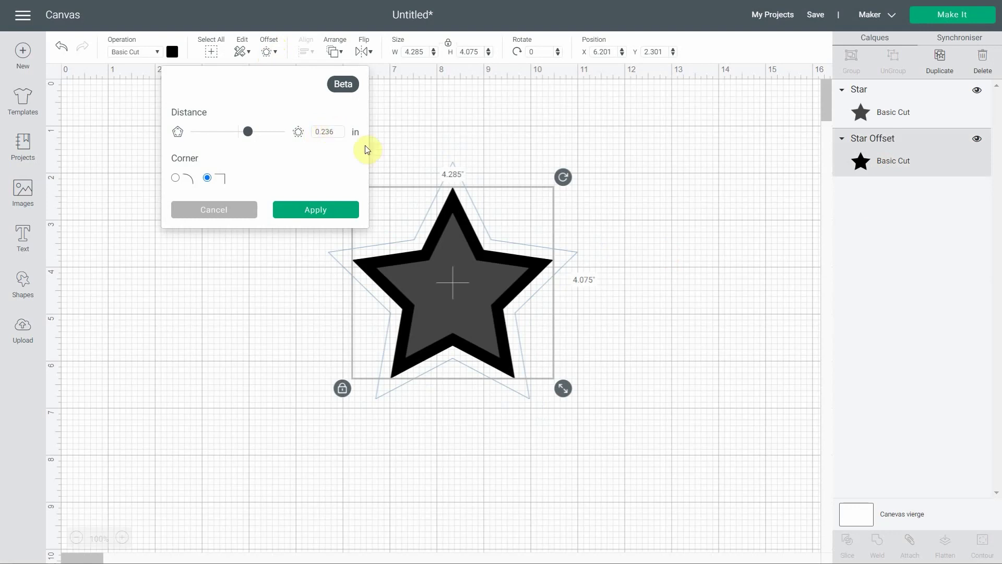
pyautogui.click(331, 132)
pyautogui.moveTo(330, 132); pyautogui.dragTo(323, 135)
pyautogui.write('5')
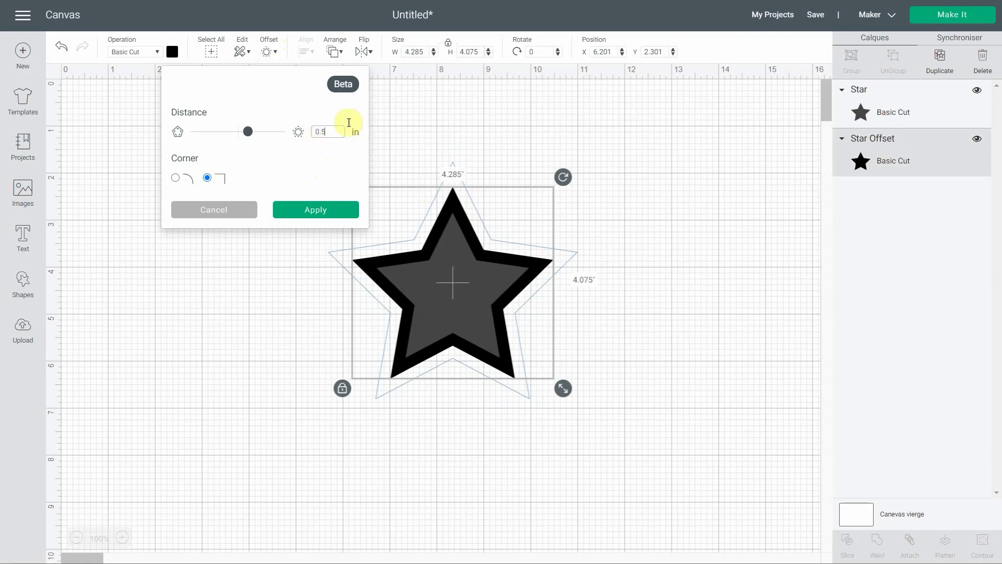
pyautogui.click(310, 163)
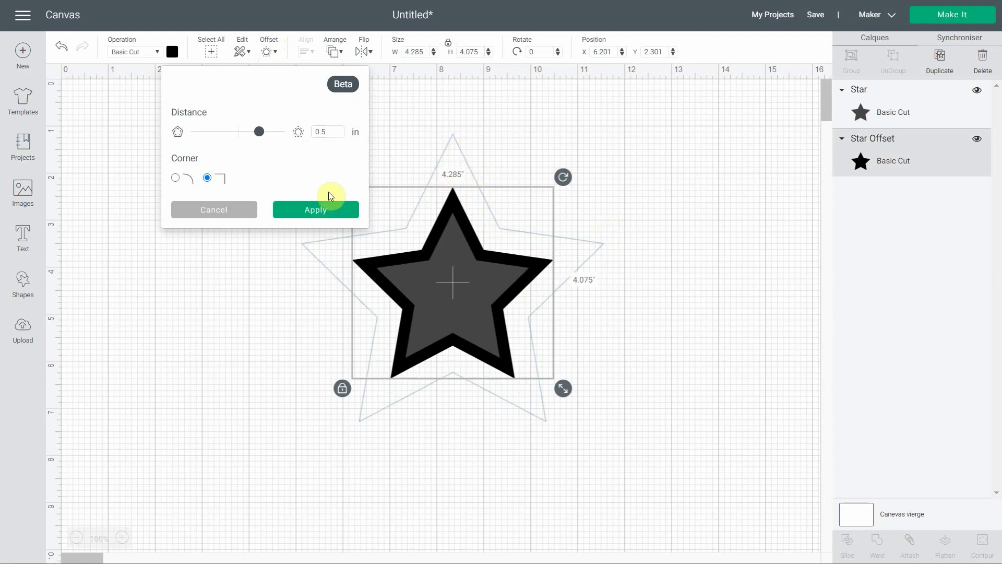
pyautogui.click(317, 210)
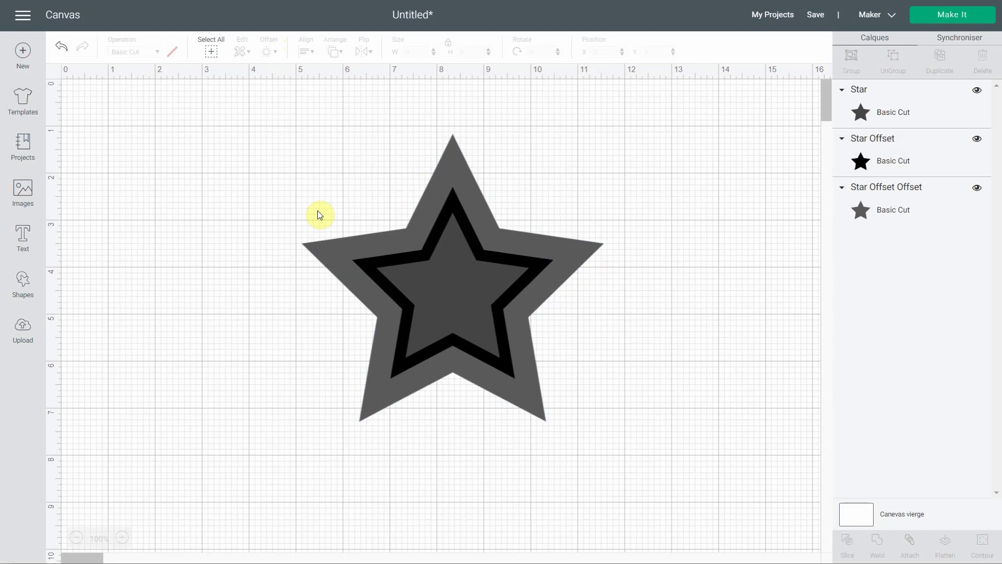
# Delete both offset layers, leaving the original star selected.
pyautogui.click(907, 163)
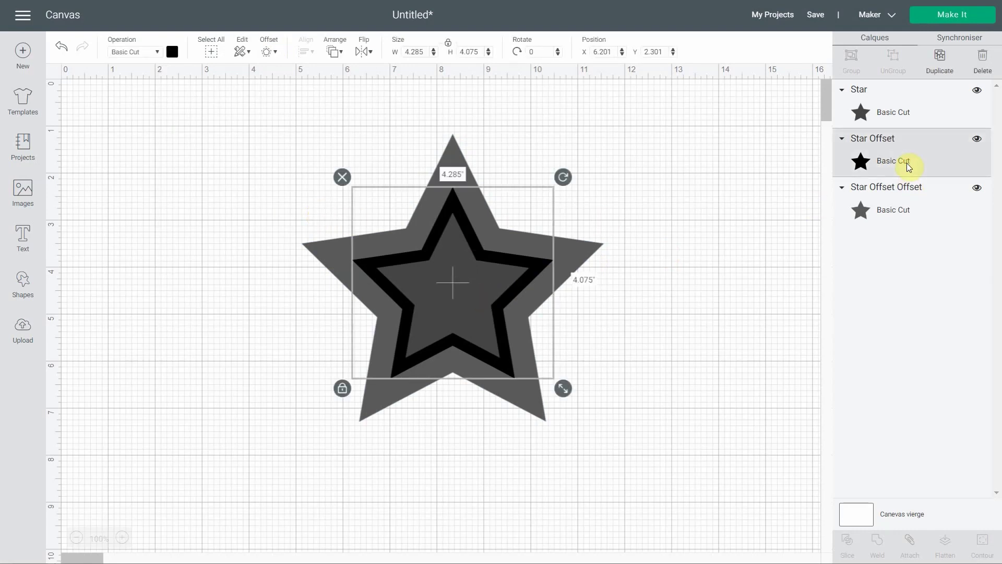
pyautogui.press('Delete')
pyautogui.click(907, 163)
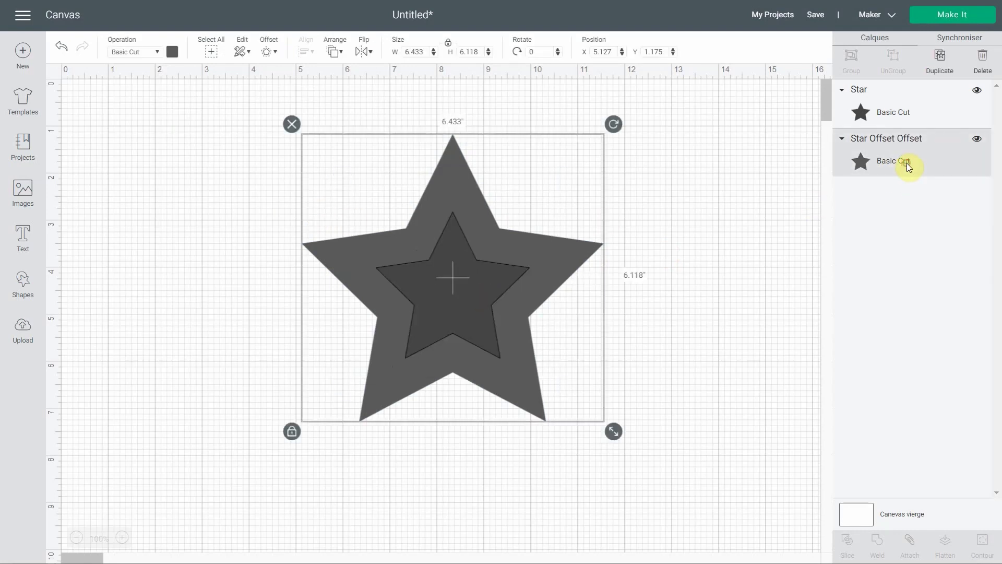
pyautogui.press('Delete')
pyautogui.click(466, 283)
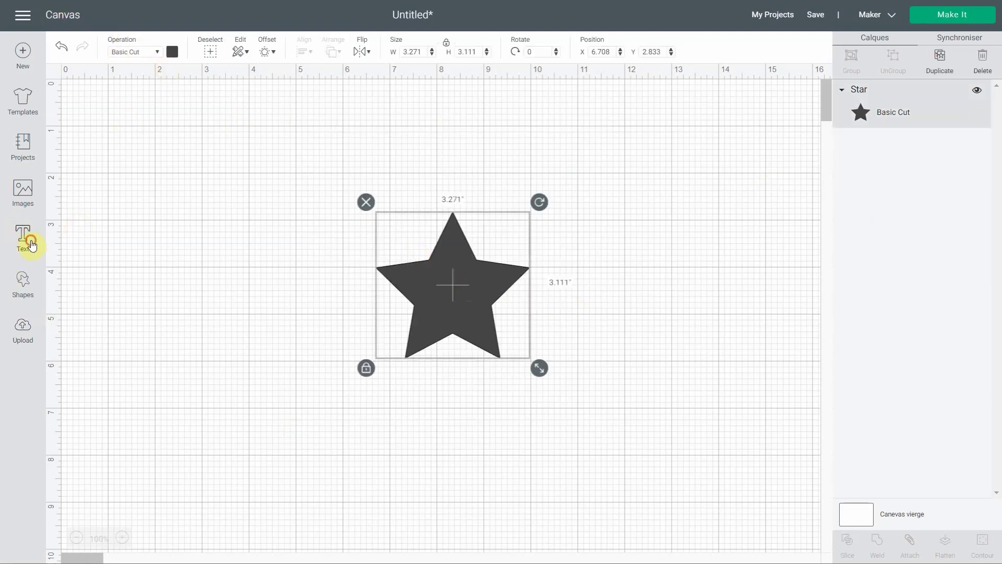
# Add the text 'Hello' and place it over the star's left side.
pyautogui.click(20, 222)
pyautogui.write('Hello')
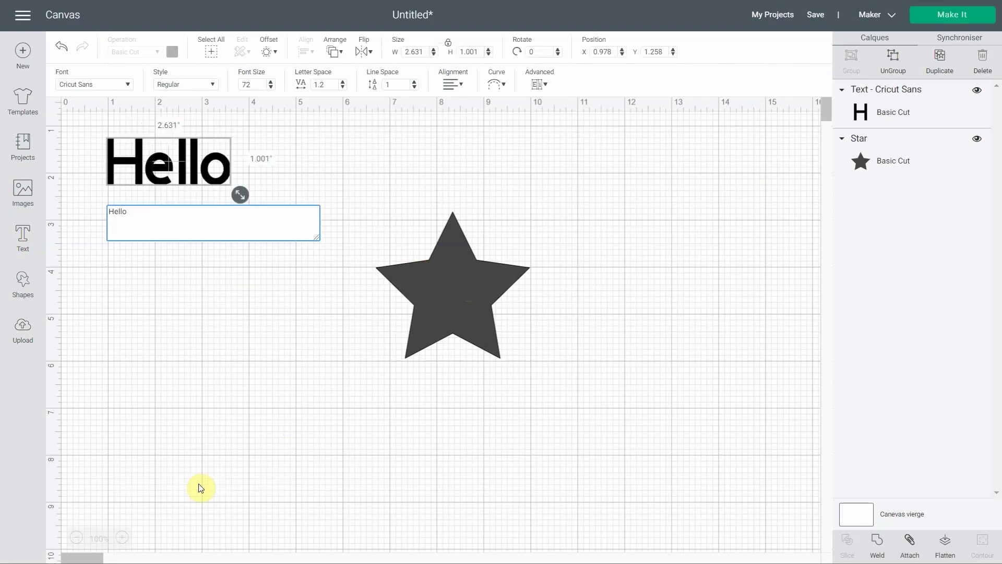
pyautogui.click(235, 162)
pyautogui.click(180, 166)
pyautogui.moveTo(180, 166); pyautogui.dragTo(381, 303)
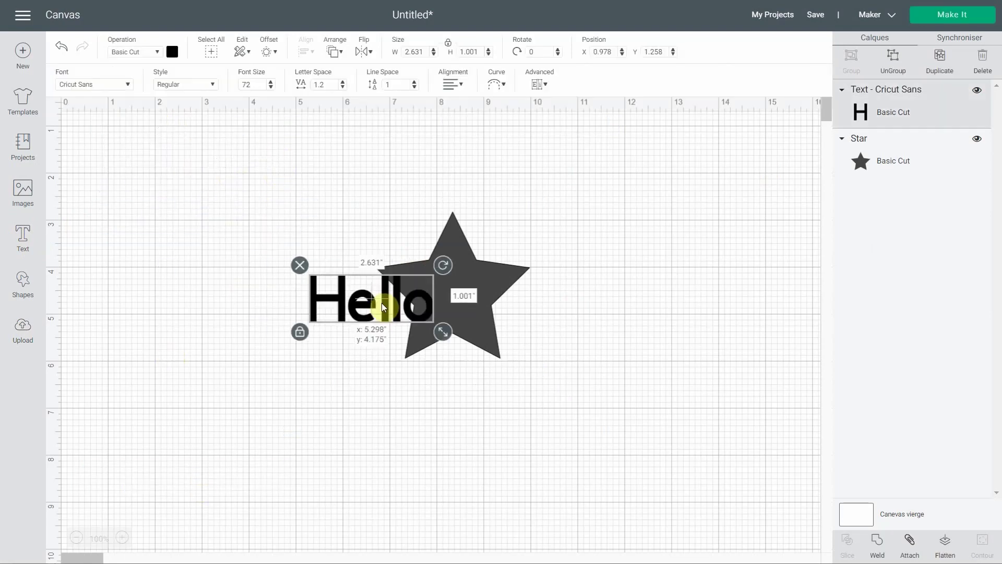
# Apply a 0.167 in rounded, welded offset around Hello and the star together.
pyautogui.moveTo(589, 410); pyautogui.dragTo(292, 240)
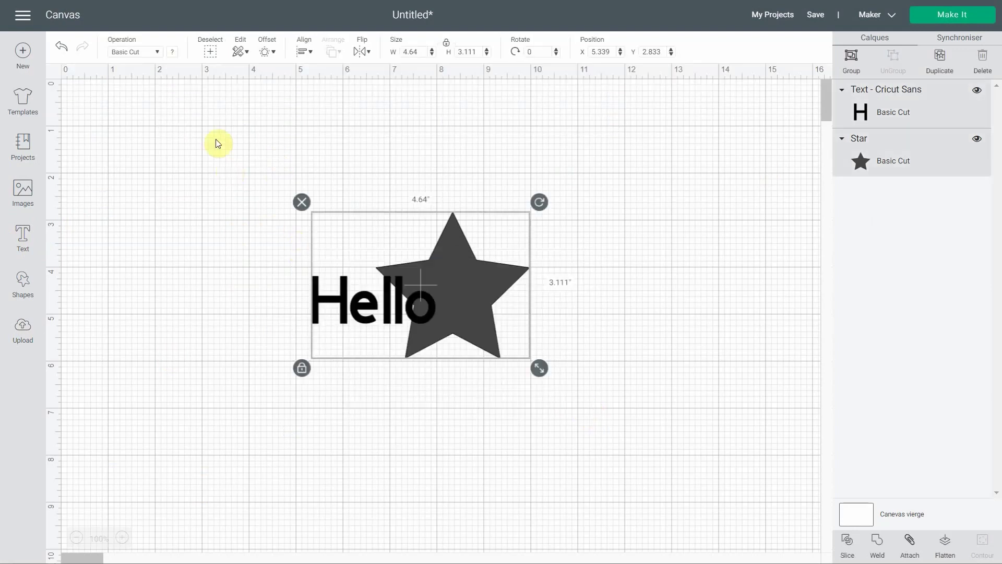
pyautogui.click(273, 54)
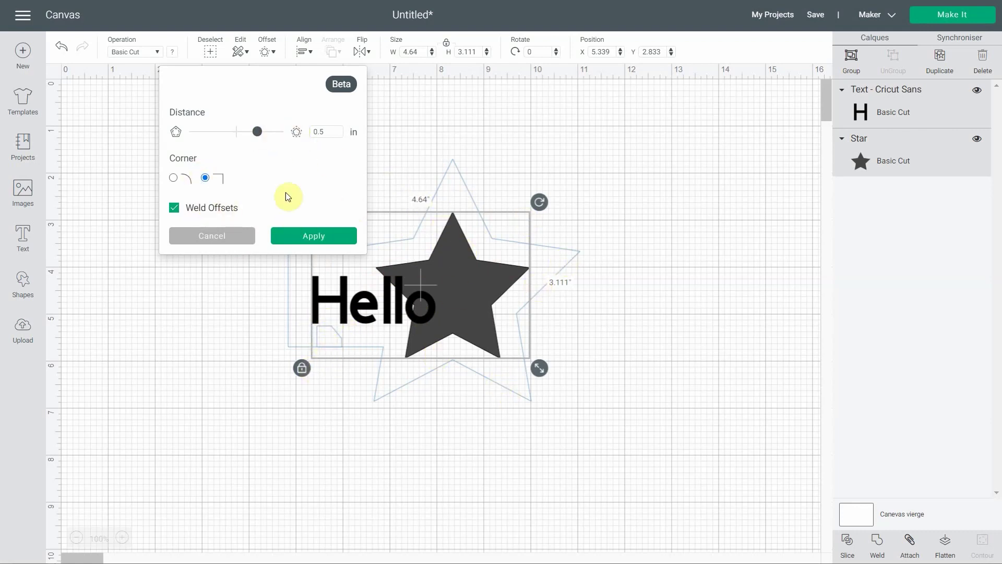
pyautogui.moveTo(257, 135); pyautogui.dragTo(244, 140)
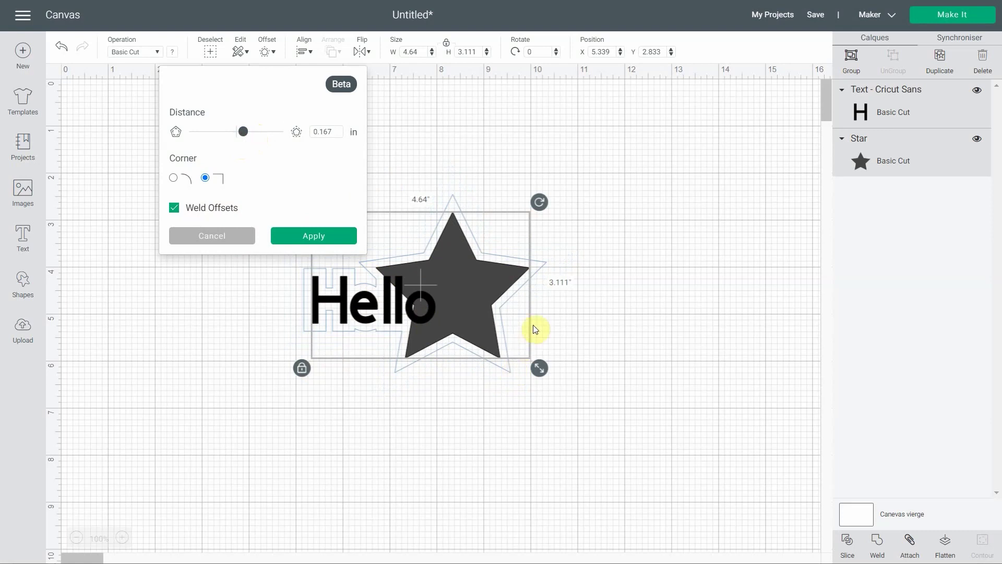
pyautogui.click(174, 178)
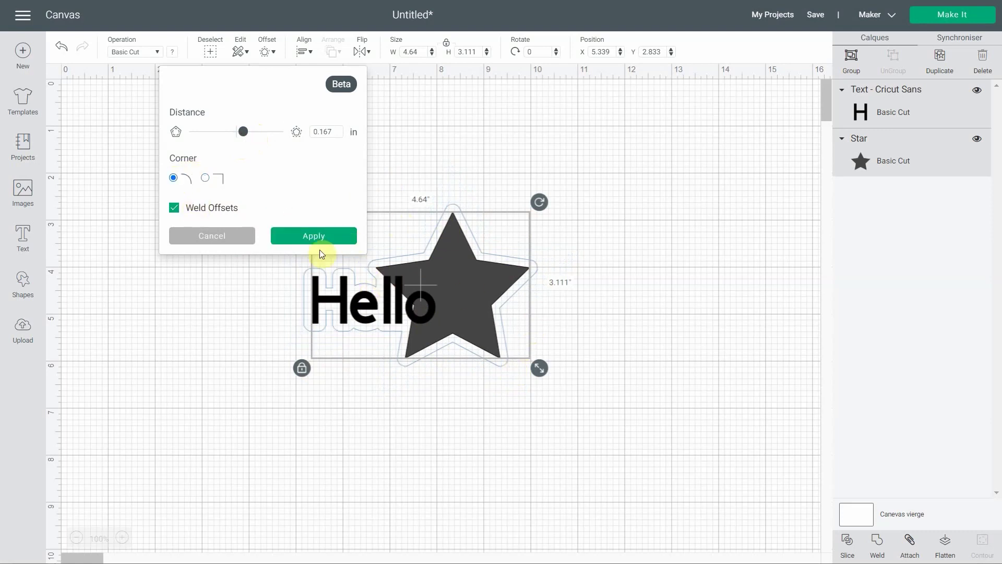
pyautogui.click(314, 236)
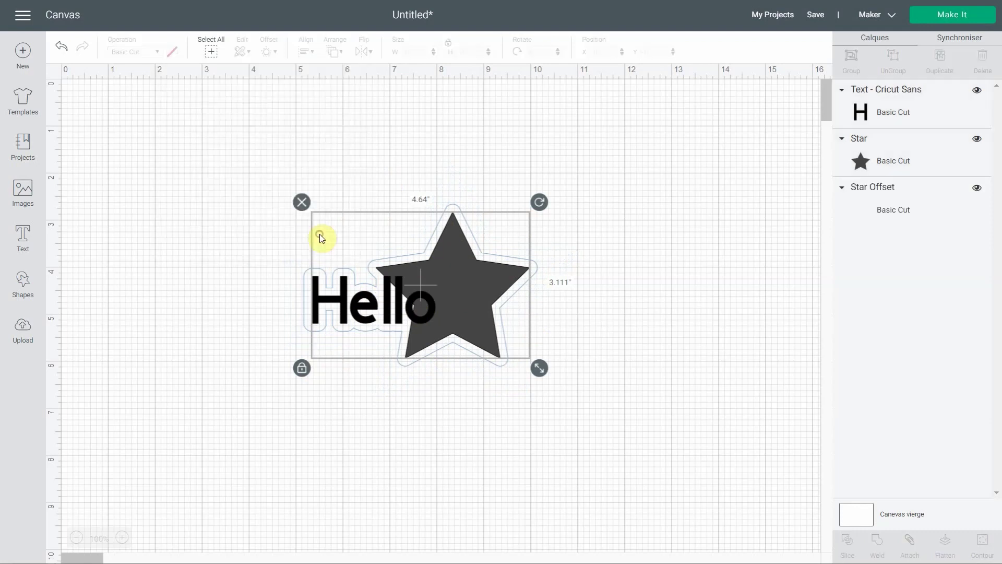
# Hide the star and Hello, then move the Star Offset shape around to inspect it.
pyautogui.click(921, 210)
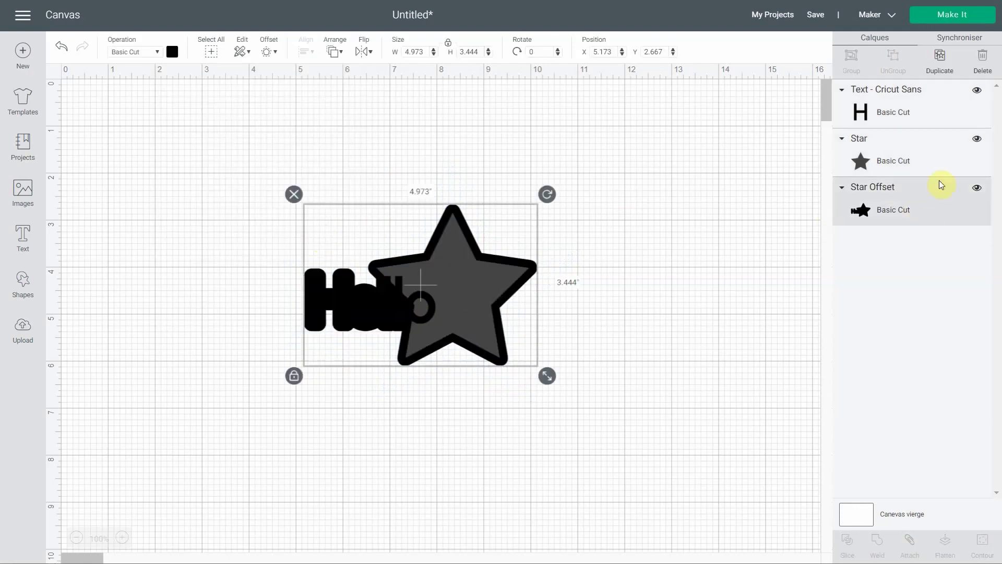
pyautogui.click(976, 138)
pyautogui.click(977, 90)
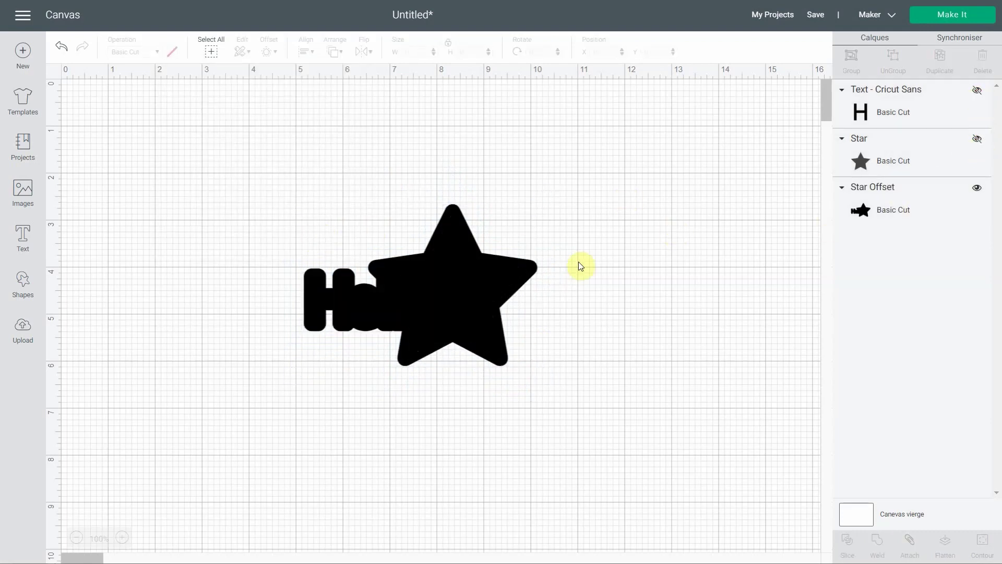
pyautogui.click(527, 267)
pyautogui.moveTo(430, 281); pyautogui.dragTo(400, 255)
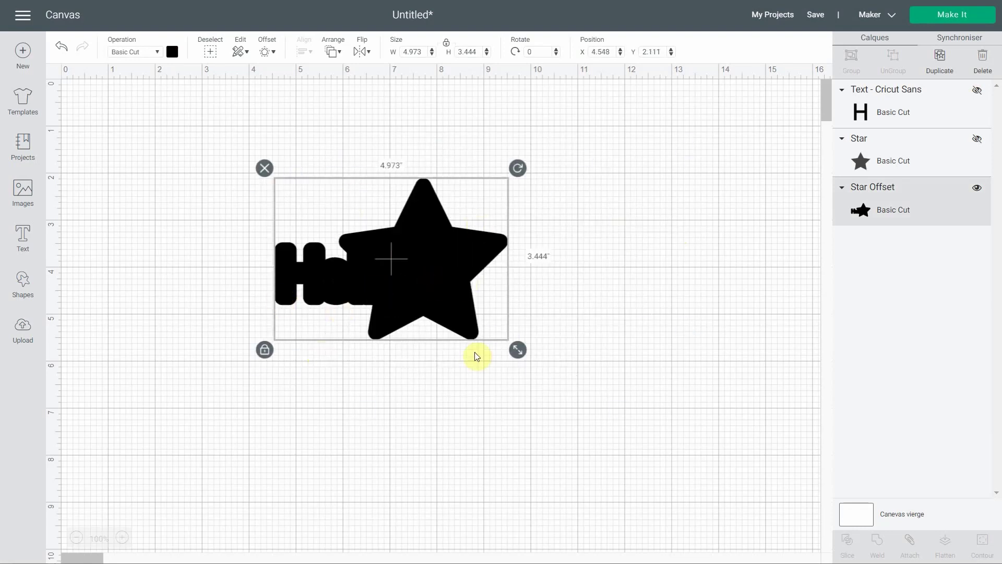
pyautogui.moveTo(465, 264); pyautogui.dragTo(464, 324)
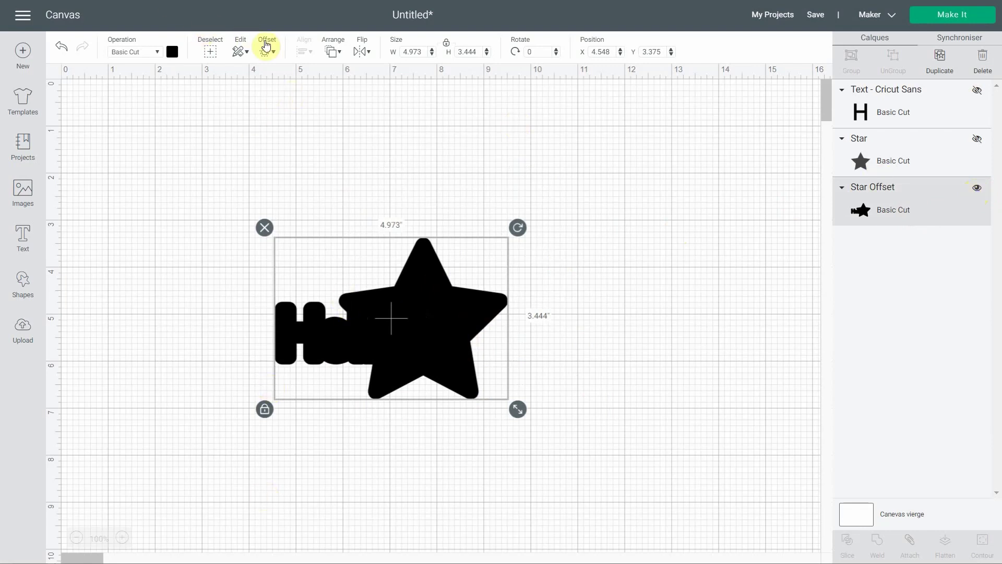
# Undo back until Hello and the star return and the Star Offset is removed.
pyautogui.click(62, 47)
pyautogui.click(64, 48)
pyautogui.click(64, 48)
pyautogui.click(64, 48)
pyautogui.click(63, 48)
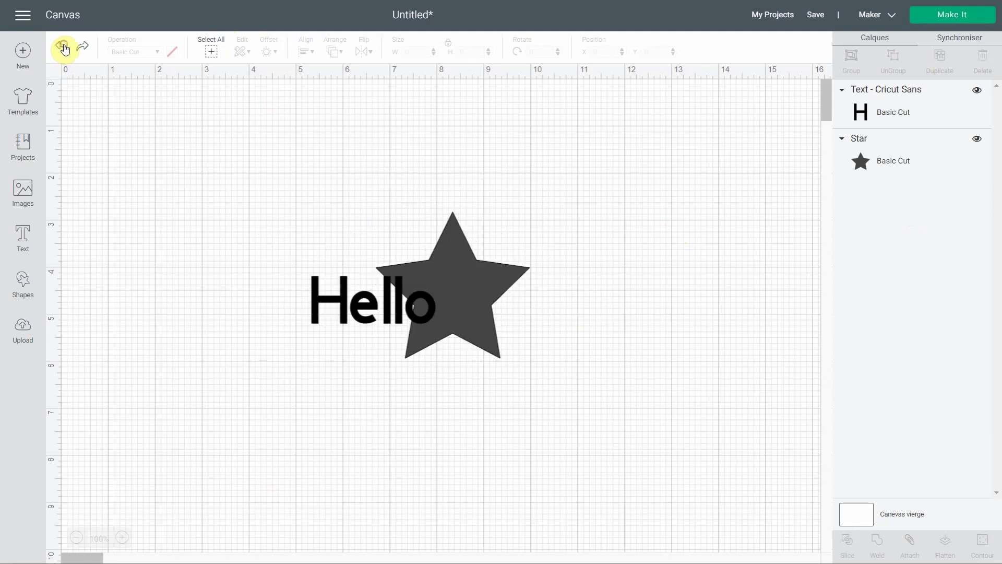
# Select Hello and the star, turn off Weld Offsets, and apply 0.167 in rounded outlines.
pyautogui.moveTo(593, 415); pyautogui.dragTo(238, 209)
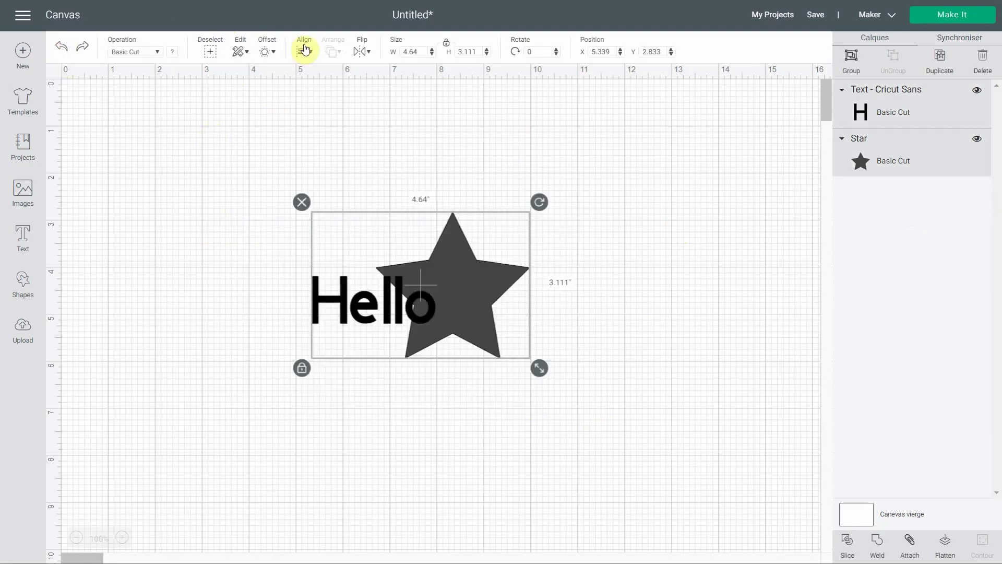
pyautogui.click(268, 51)
pyautogui.click(181, 213)
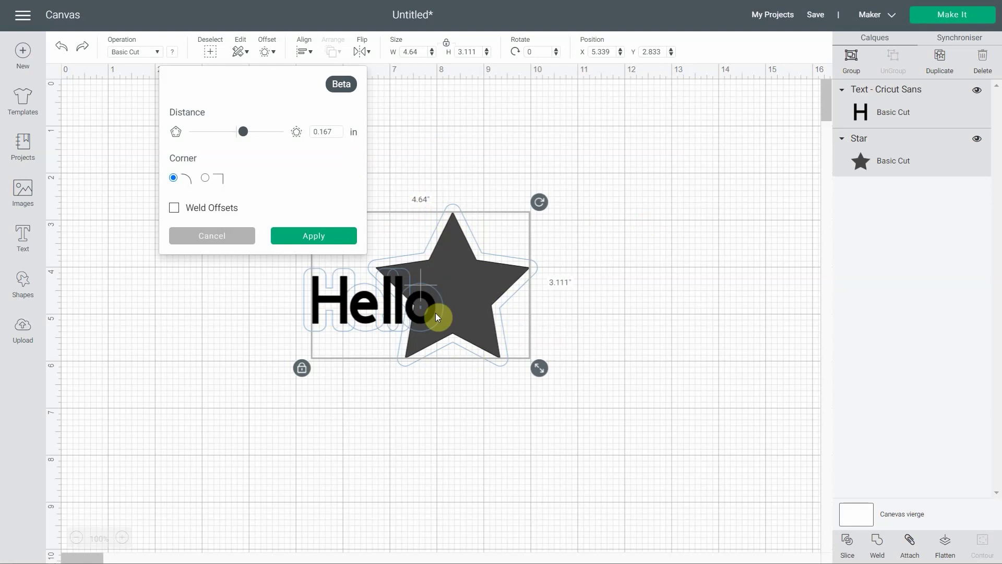
pyautogui.click(326, 236)
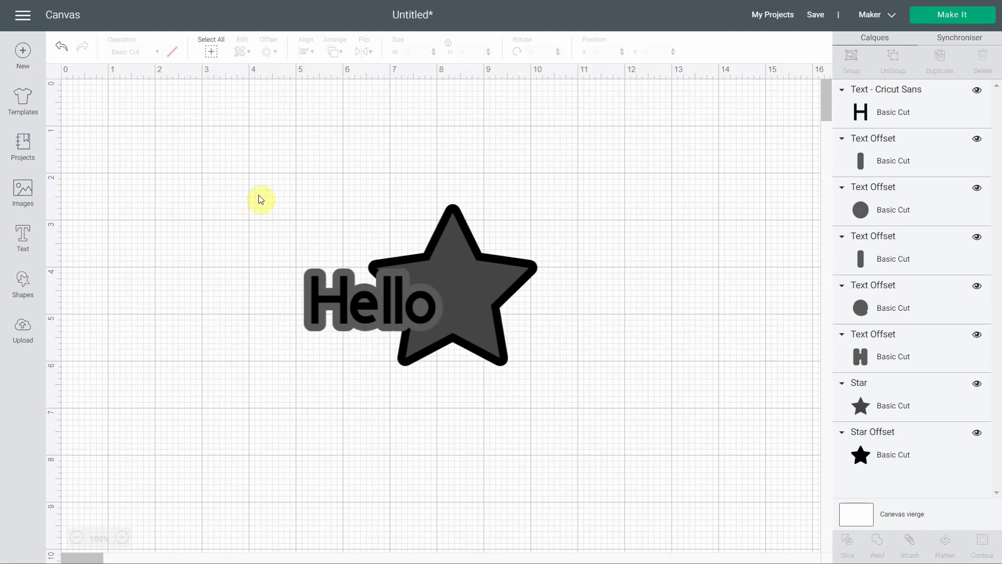
# Replace the design with a new blank project and search the image library for 'pattern'.
pyautogui.click(21, 54)
pyautogui.click(514, 41)
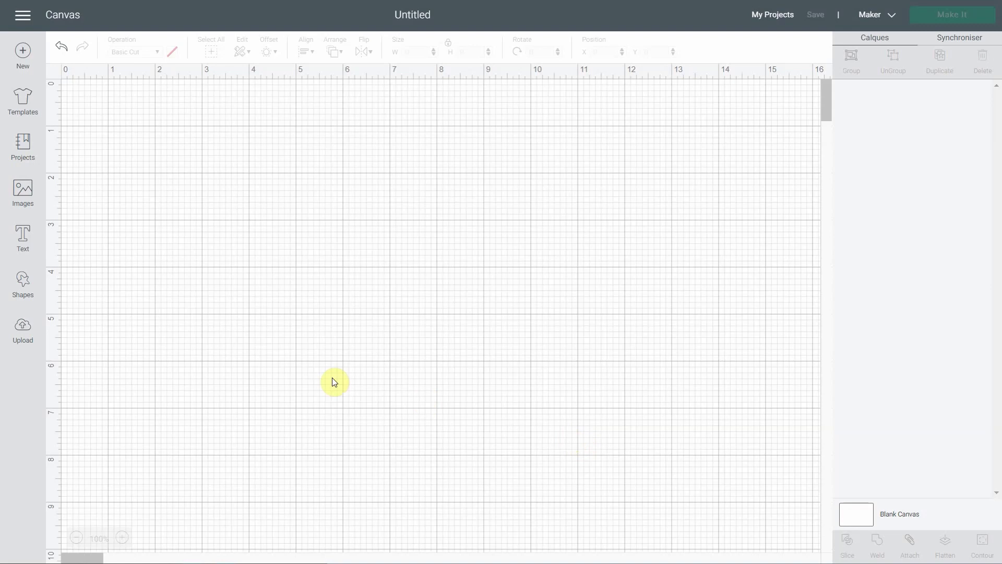
pyautogui.click(23, 199)
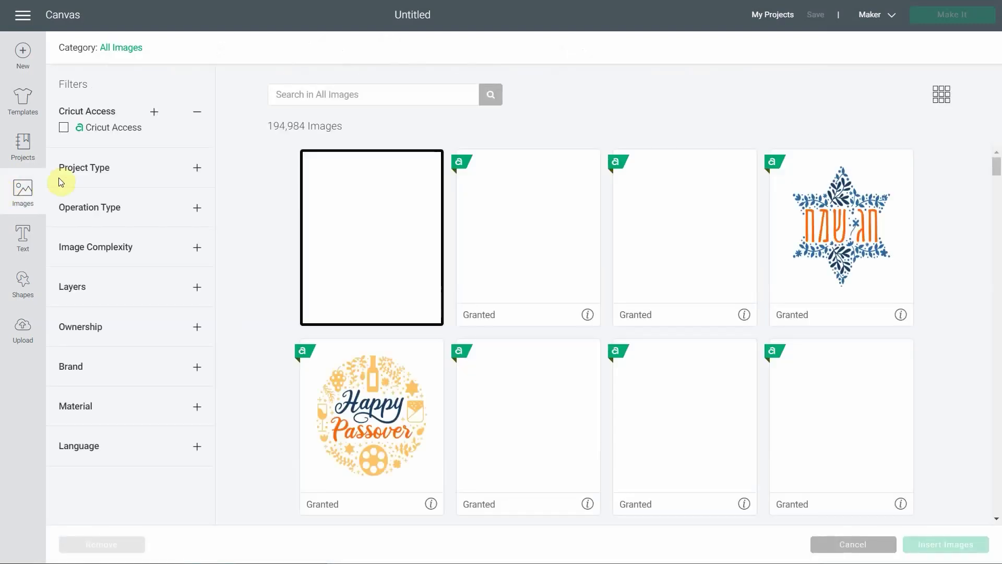
pyautogui.click(327, 101)
pyautogui.write('pattern')
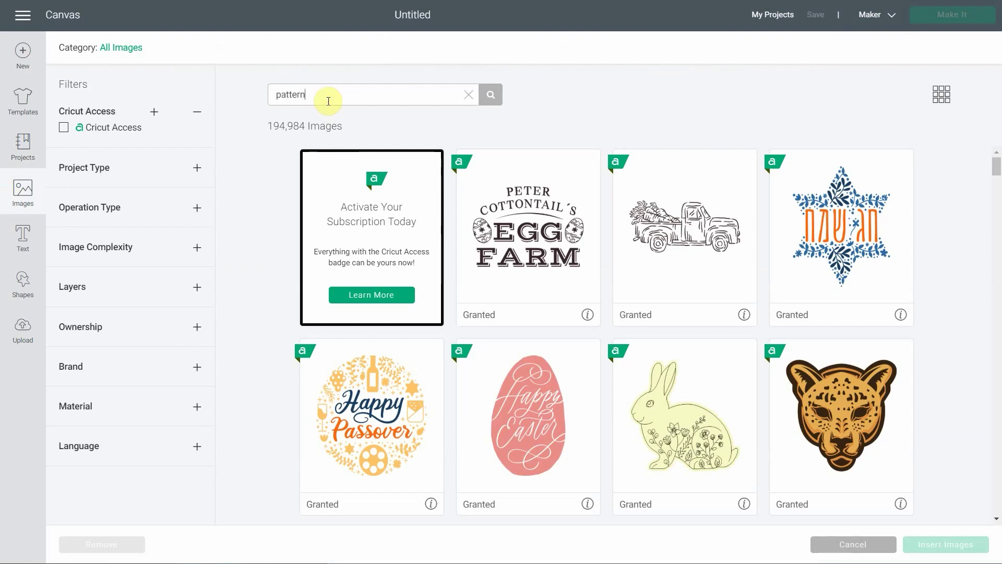
pyautogui.press('Return')
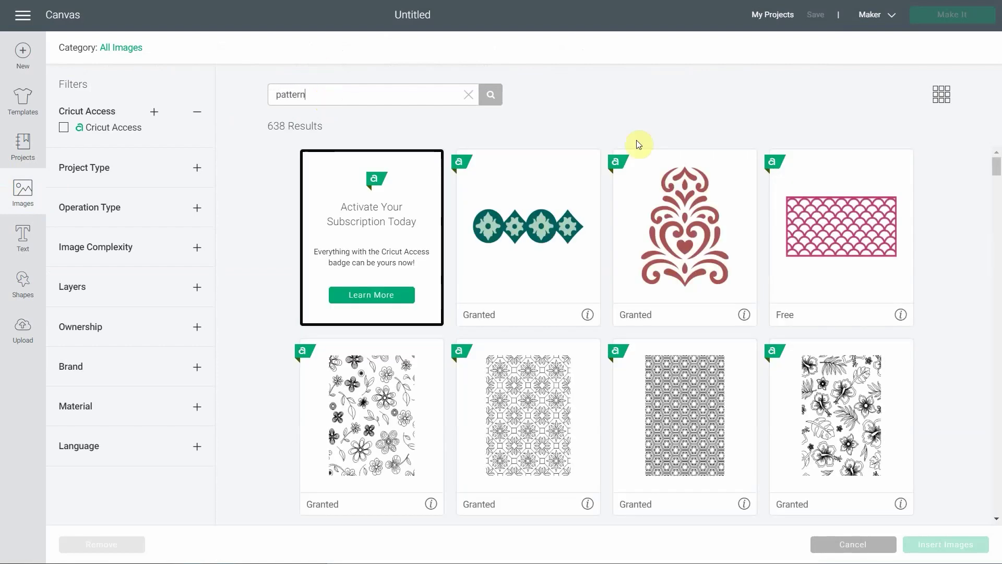
# Filter to free images and insert the black geometric pattern rectangle.
pyautogui.scroll(-12, 565, 262)
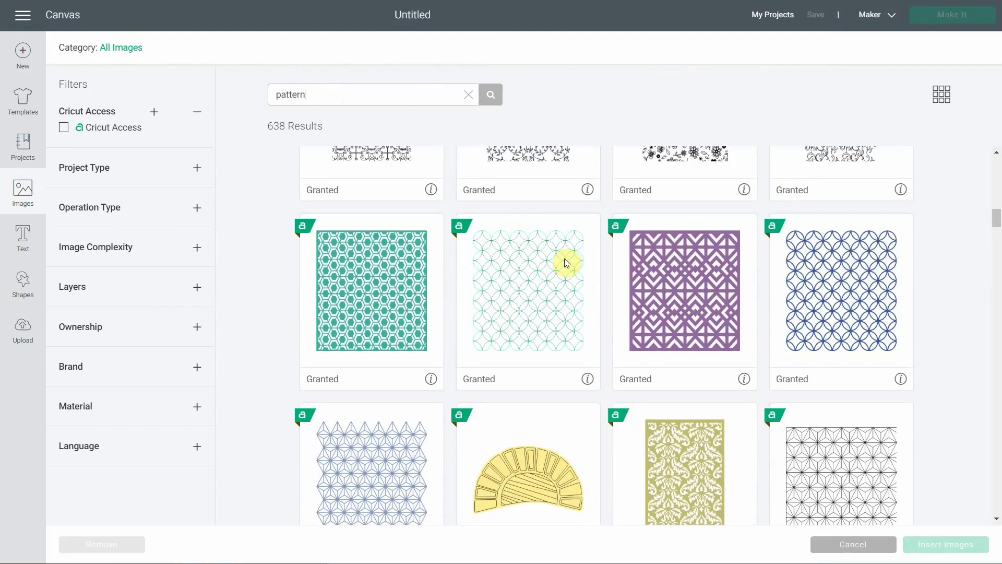
pyautogui.scroll(-1, 565, 259)
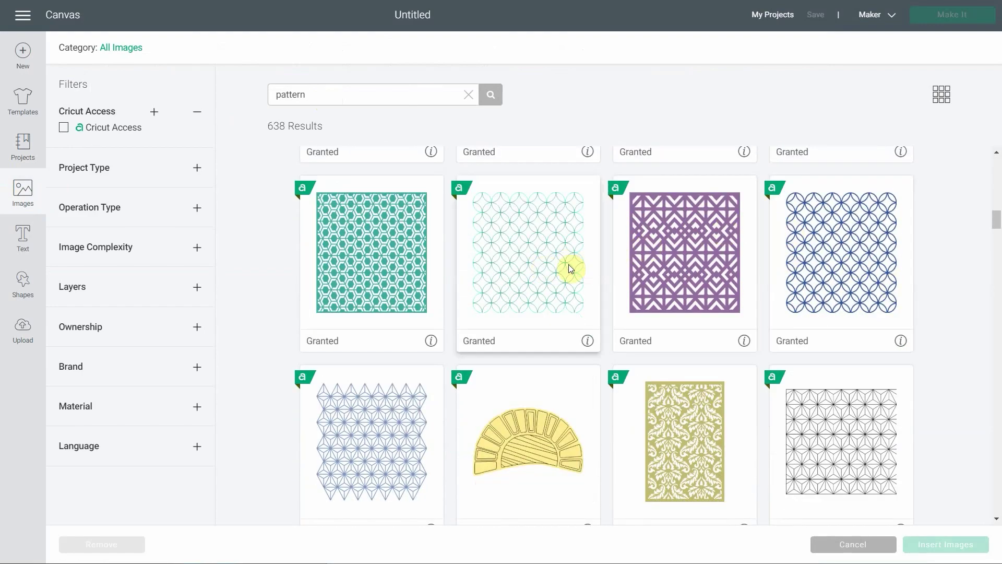
pyautogui.click(197, 326)
pyautogui.click(63, 369)
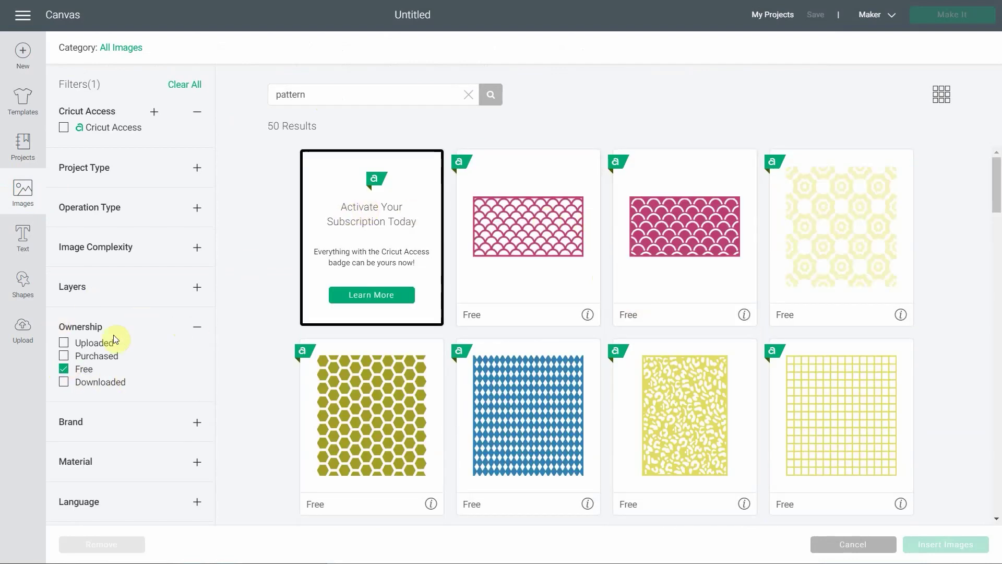
pyautogui.scroll(-3, 673, 251)
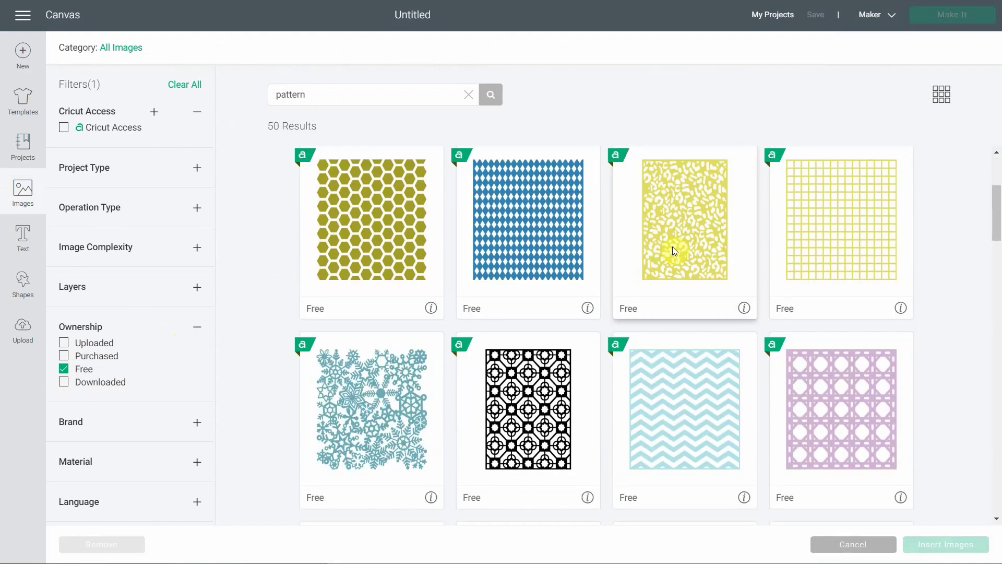
pyautogui.click(527, 387)
pyautogui.scroll(-7, 609, 258)
pyautogui.scroll(-15, 664, 287)
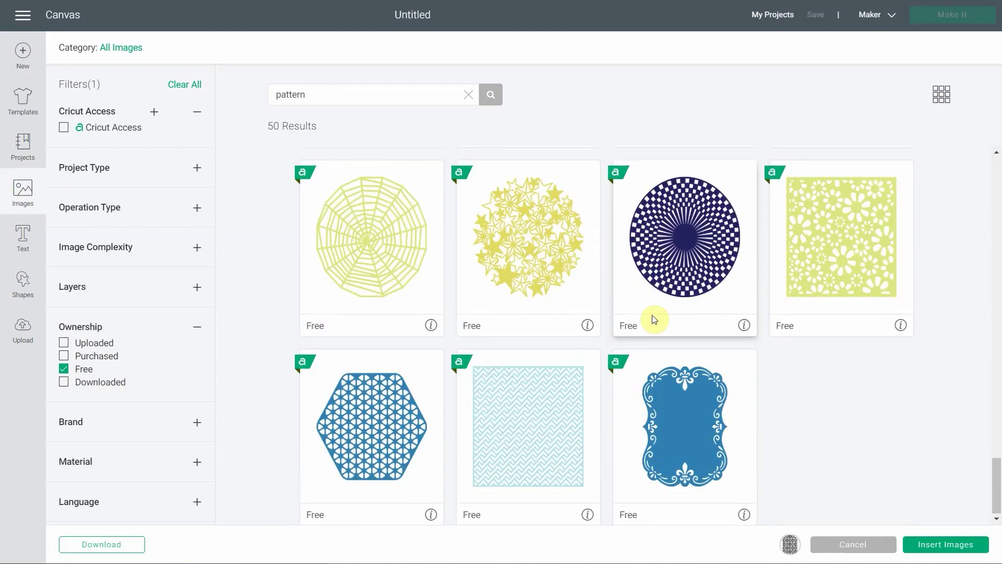
pyautogui.scroll(15, 652, 316)
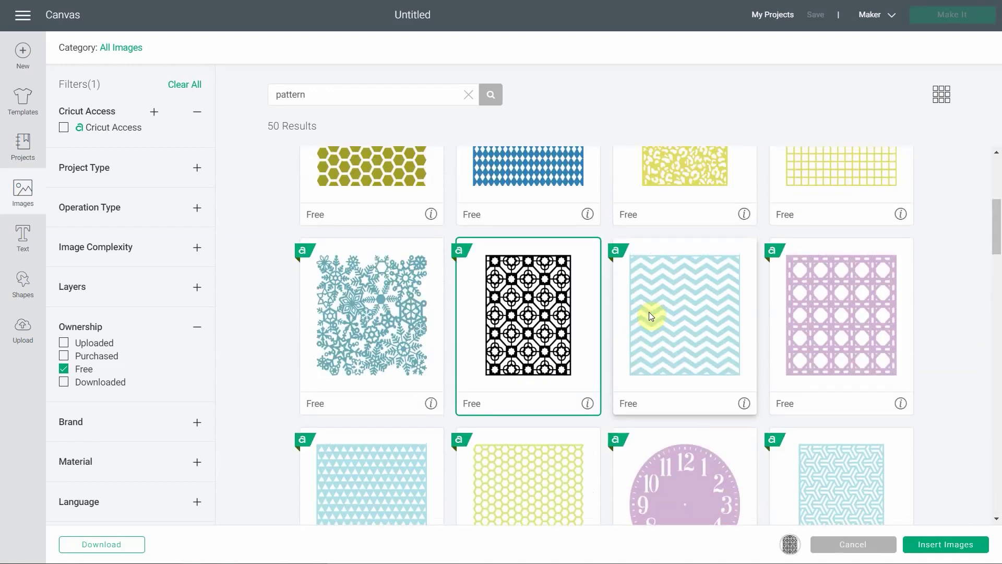
pyautogui.scroll(1, 649, 316)
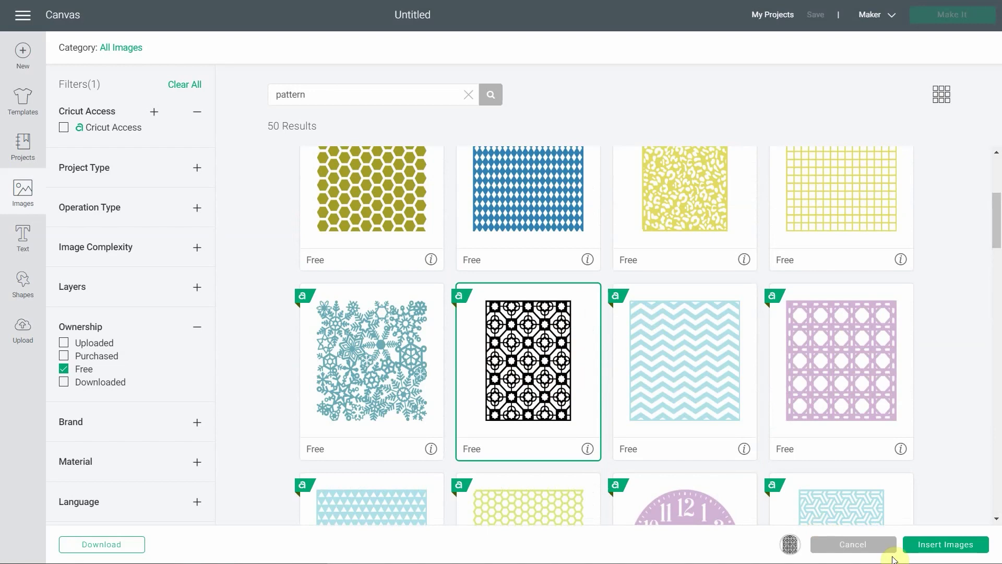
pyautogui.click(948, 546)
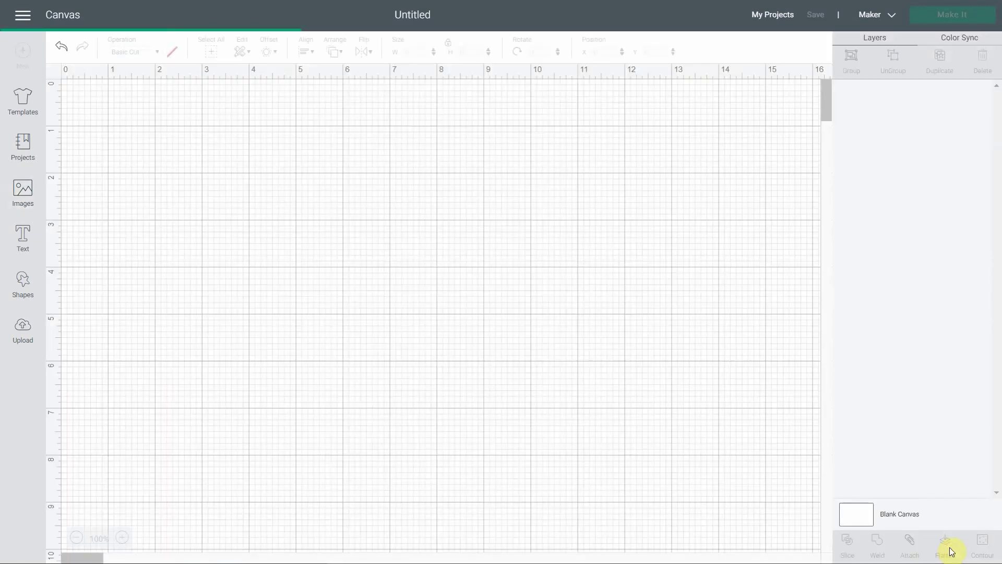
# Move the pattern and resize it to 8 in wide by 10 in tall.
pyautogui.moveTo(181, 203); pyautogui.dragTo(315, 213)
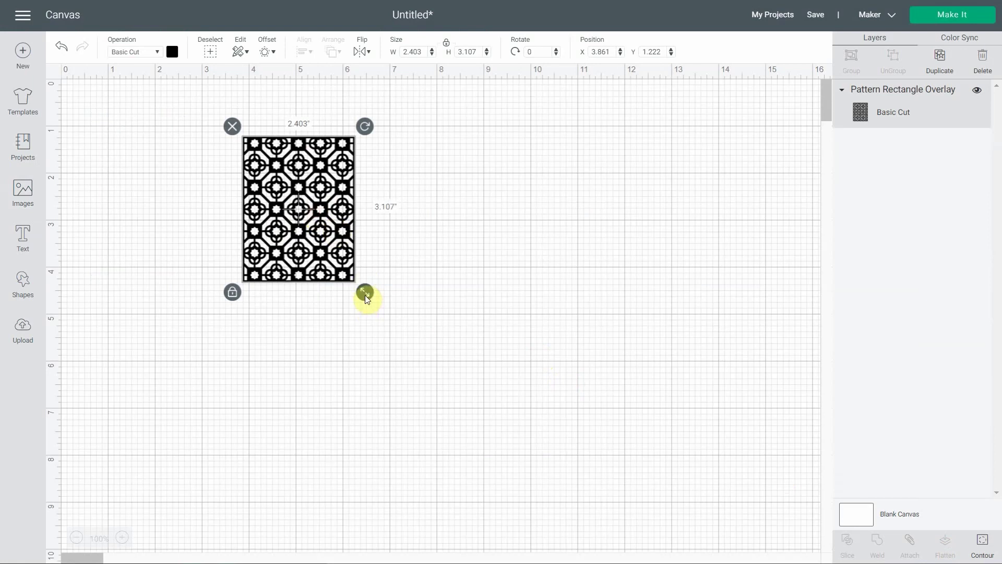
pyautogui.click(416, 51)
pyautogui.press('Return')
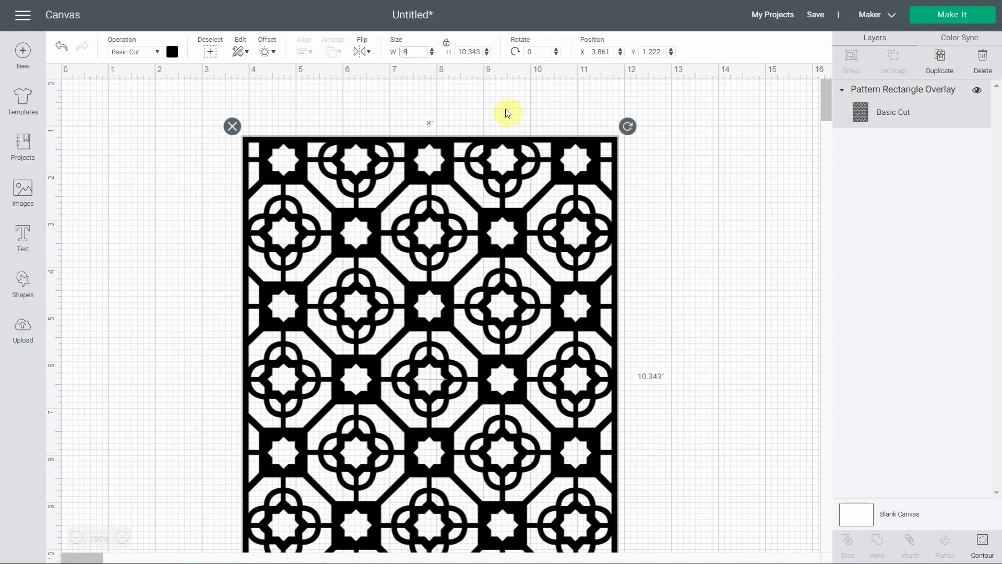
pyautogui.click(479, 50)
pyautogui.doubleClick(479, 51)
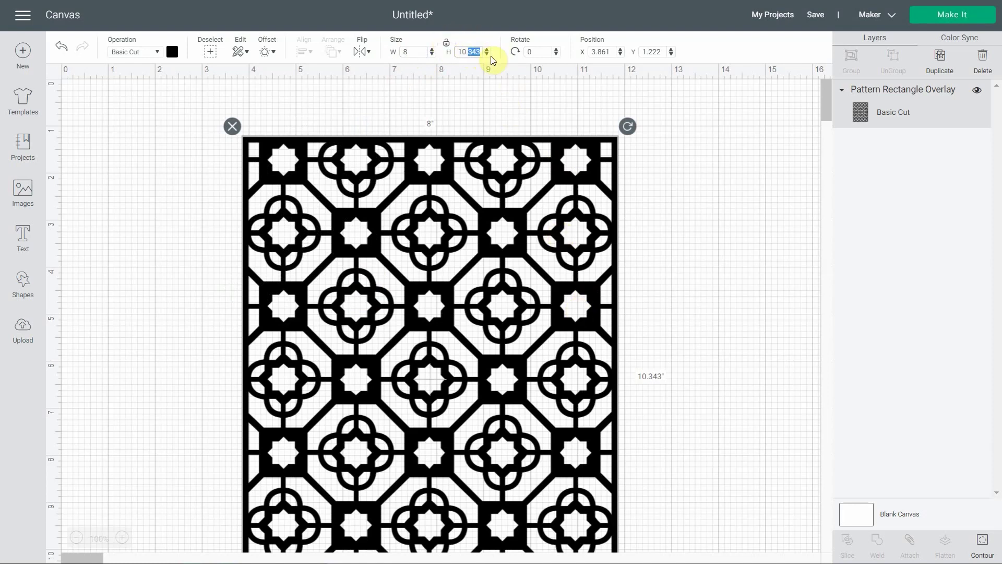
pyautogui.press('BackSpace')
pyautogui.press('BackSpace')
pyautogui.press('Return')
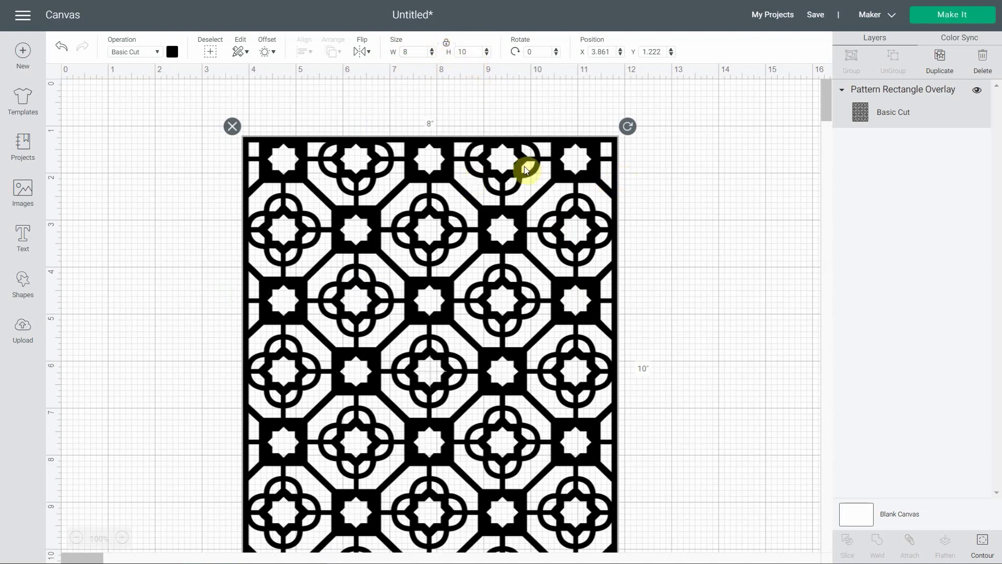
pyautogui.moveTo(458, 303); pyautogui.dragTo(497, 301)
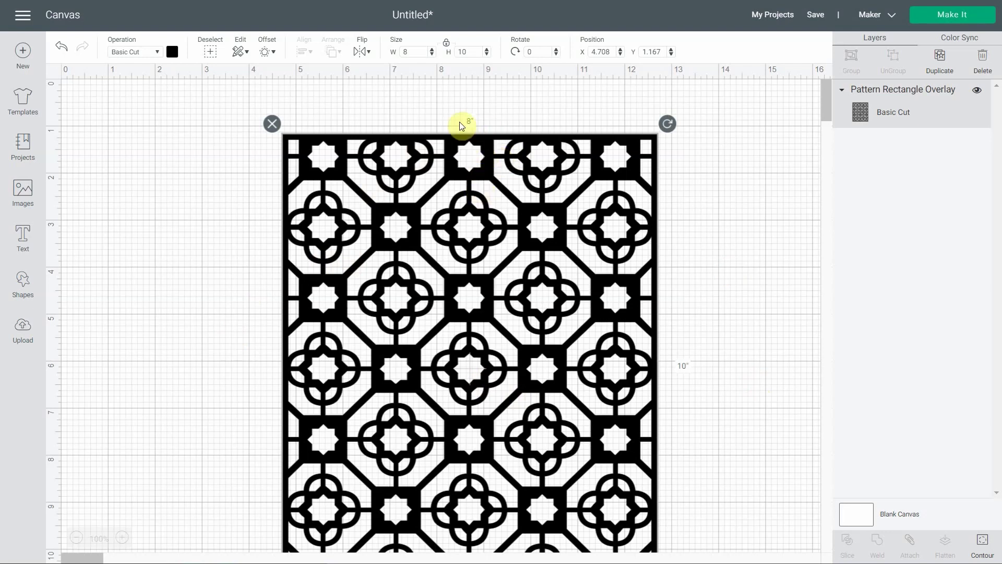
# Shrink the pattern to 7.6 × 9.5 in and nudge it slightly right.
pyautogui.click(405, 52)
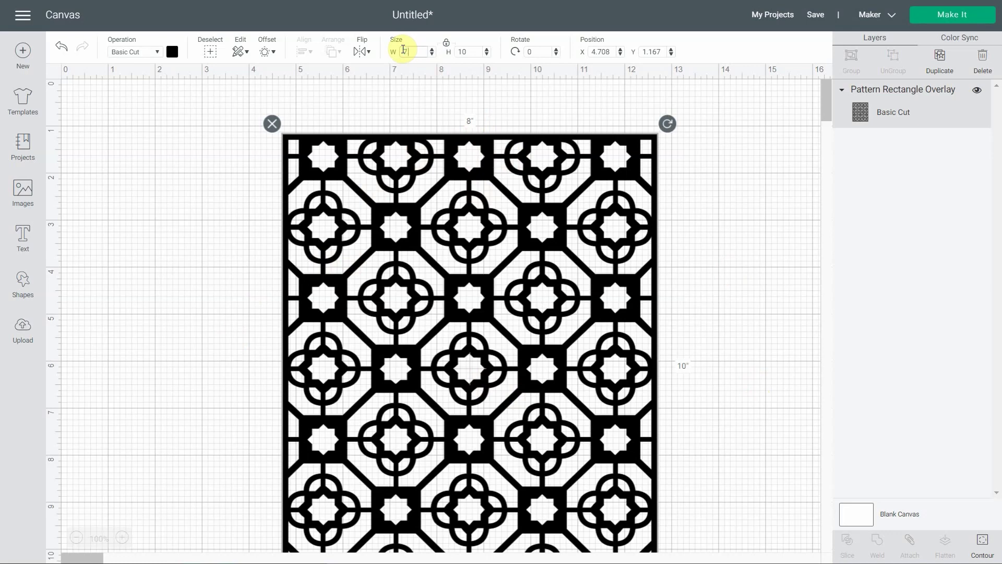
pyautogui.press('Return')
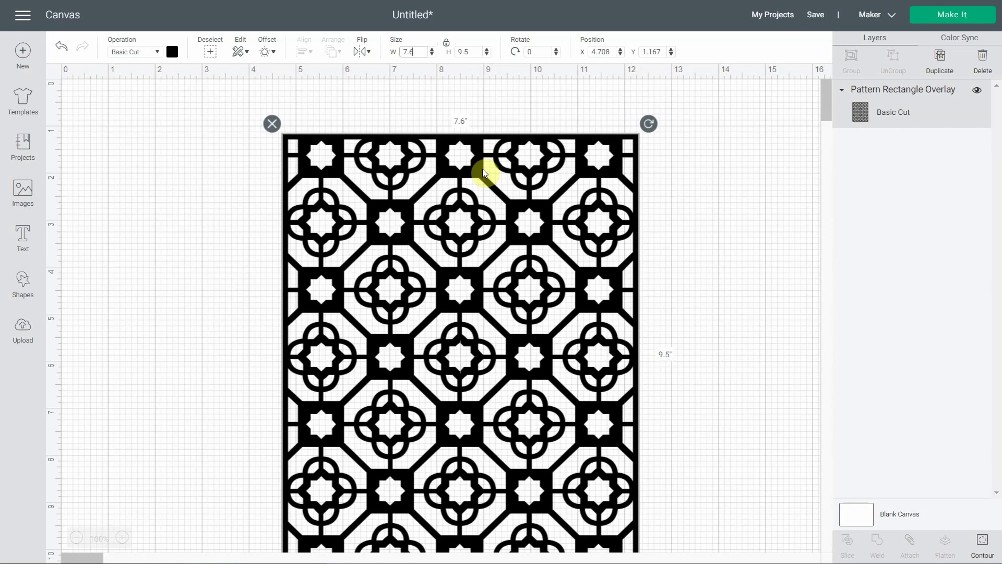
pyautogui.moveTo(477, 167); pyautogui.dragTo(491, 169)
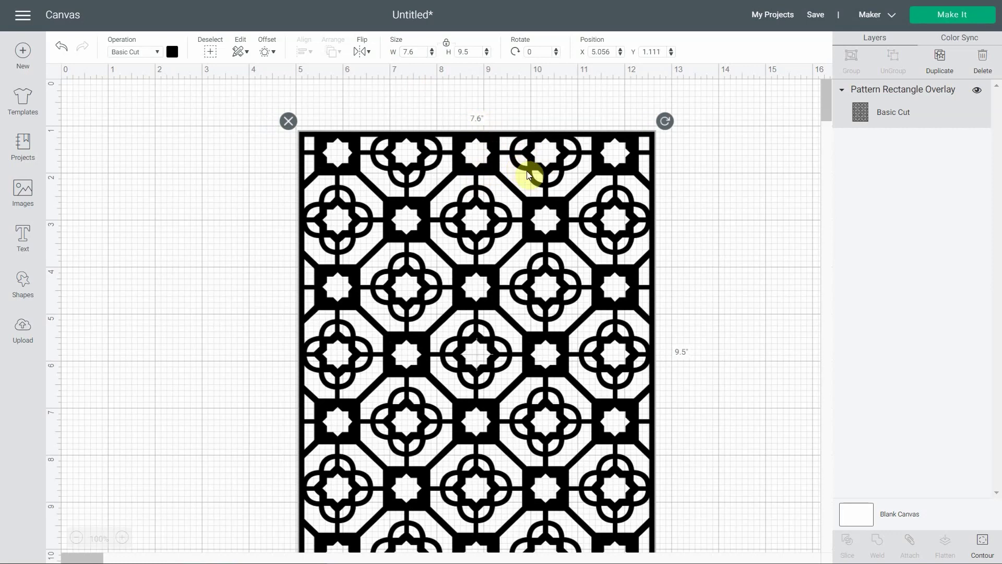
# Colour the pattern pale yellow and reselect it.
pyautogui.click(172, 52)
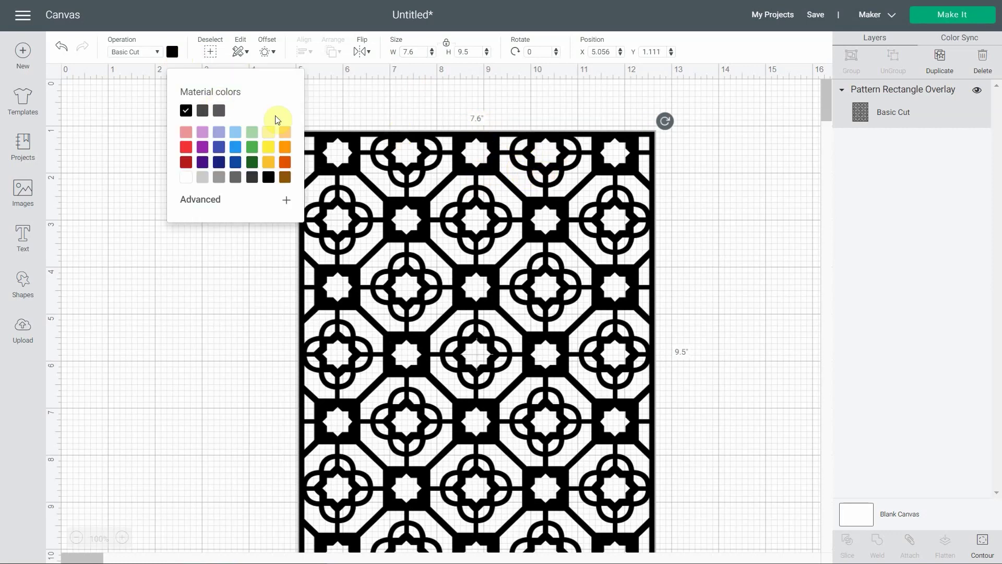
pyautogui.click(268, 134)
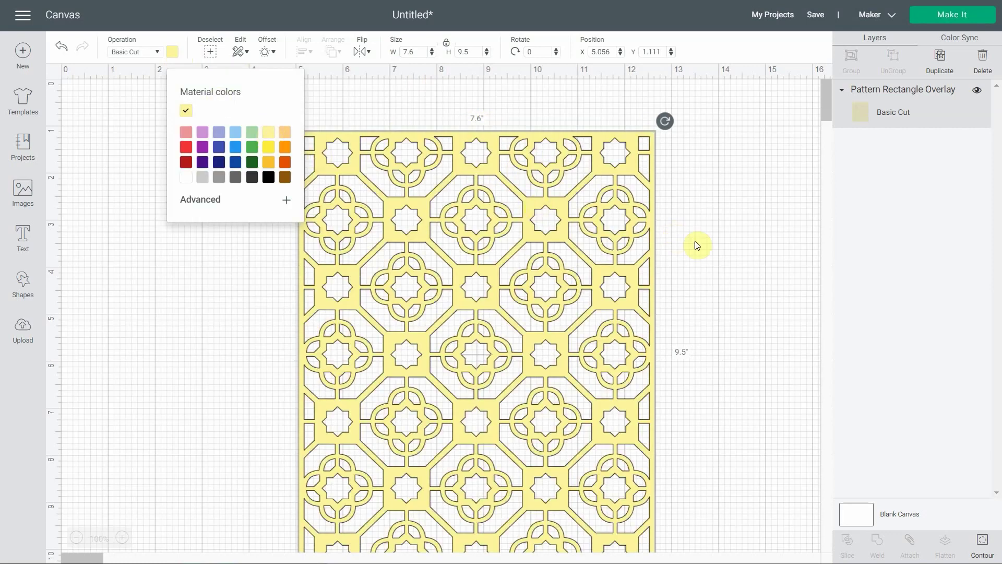
pyautogui.click(606, 240)
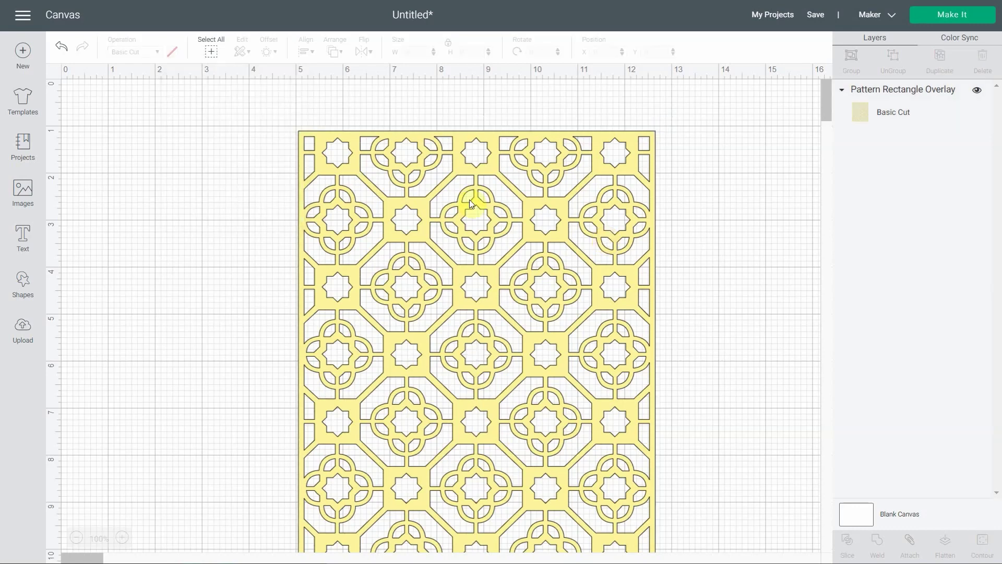
pyautogui.click(530, 220)
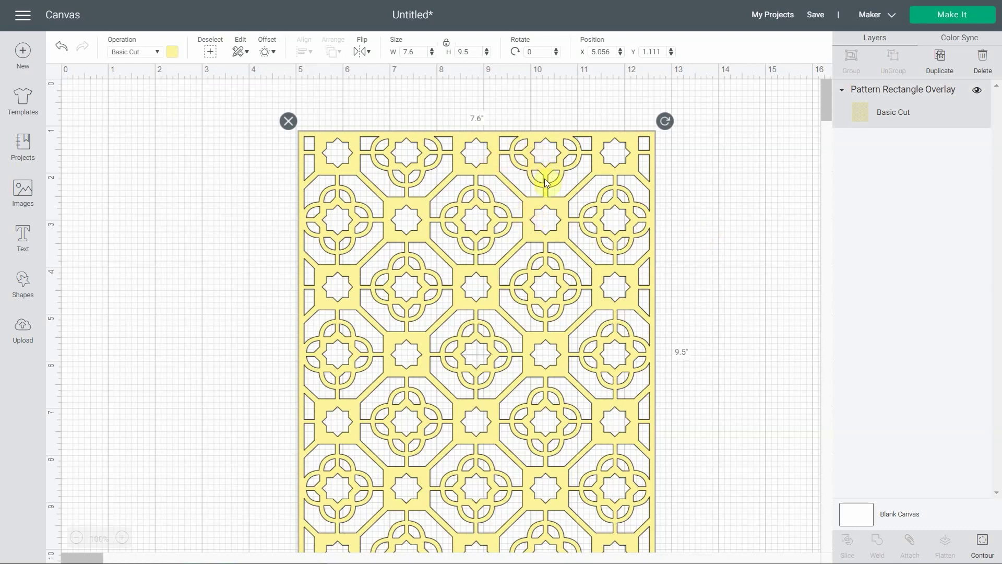
# Add a 0.1 in offset layer behind the yellow pattern.
pyautogui.click(268, 53)
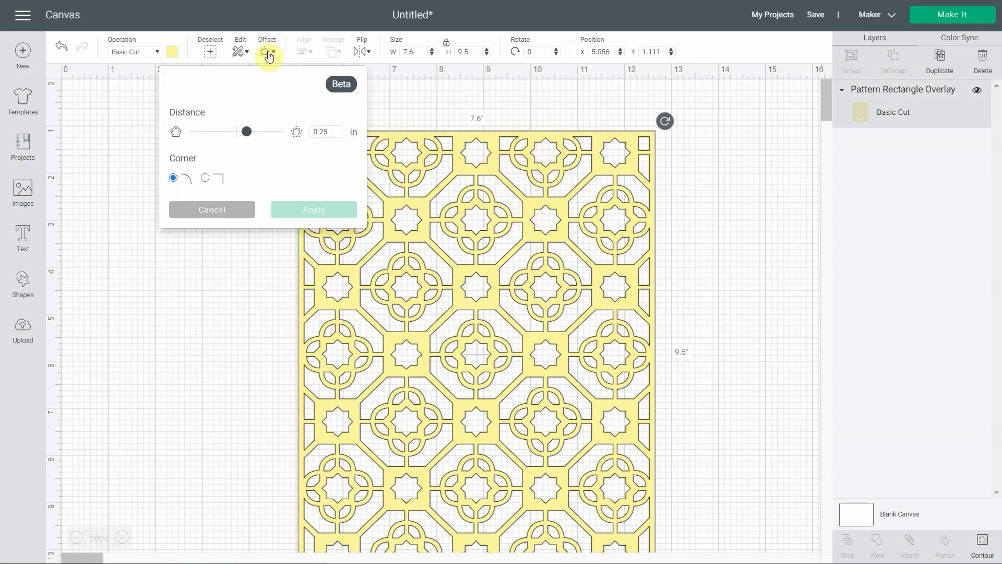
pyautogui.doubleClick(323, 132)
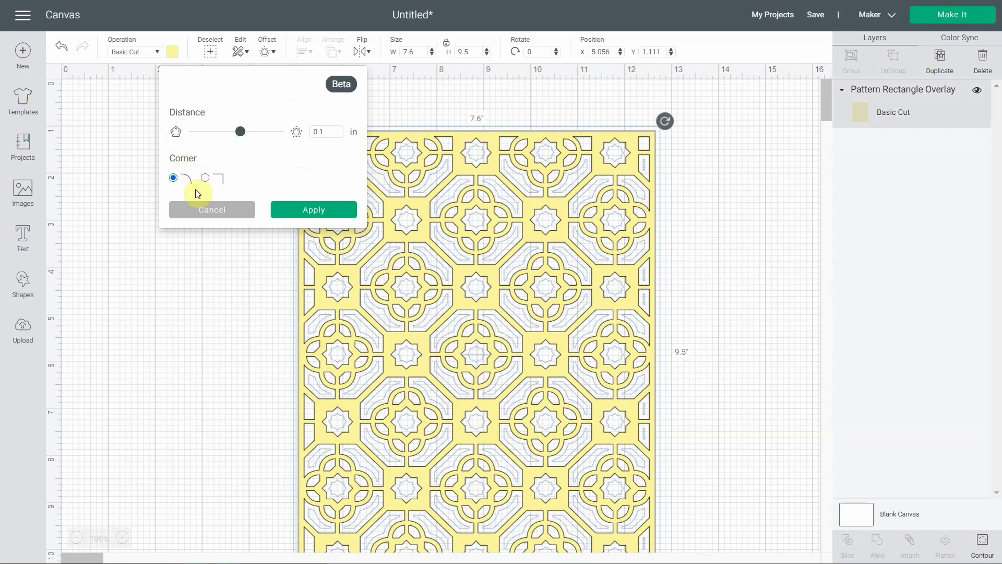
pyautogui.click(320, 210)
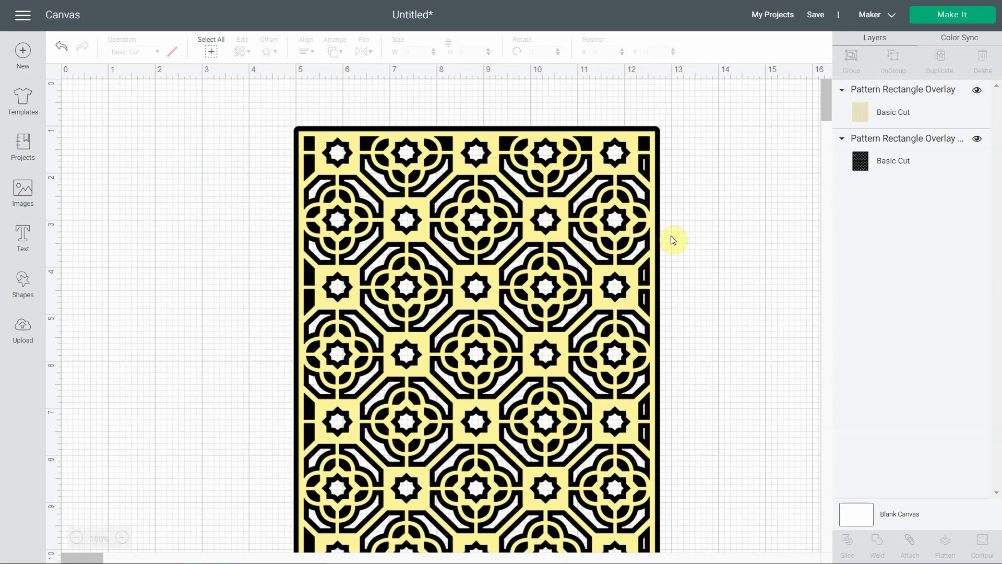
# Hide the yellow pattern to check the layer below, then show it again.
pyautogui.click(977, 93)
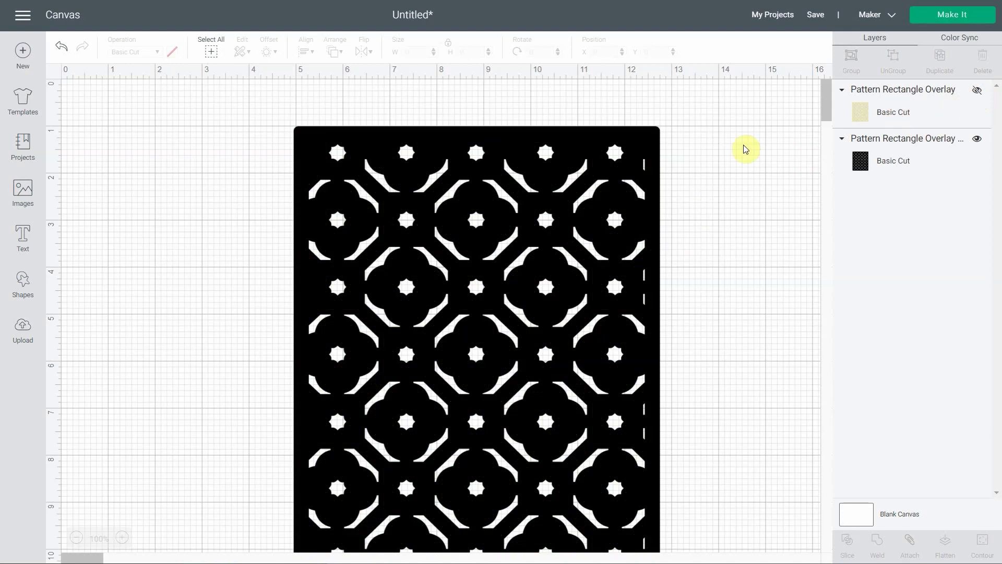
pyautogui.scroll(-3, 369, 254)
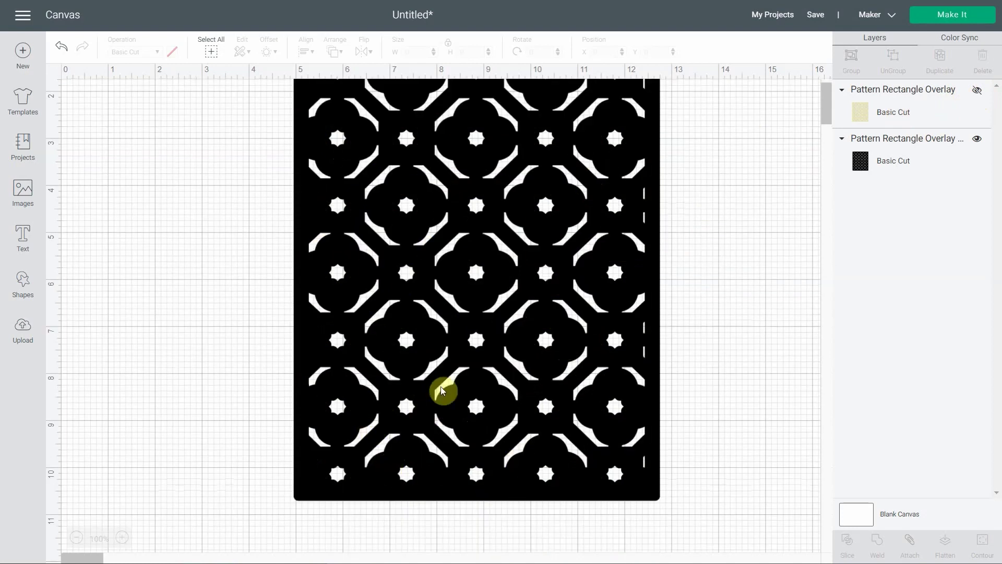
pyautogui.scroll(3, 584, 235)
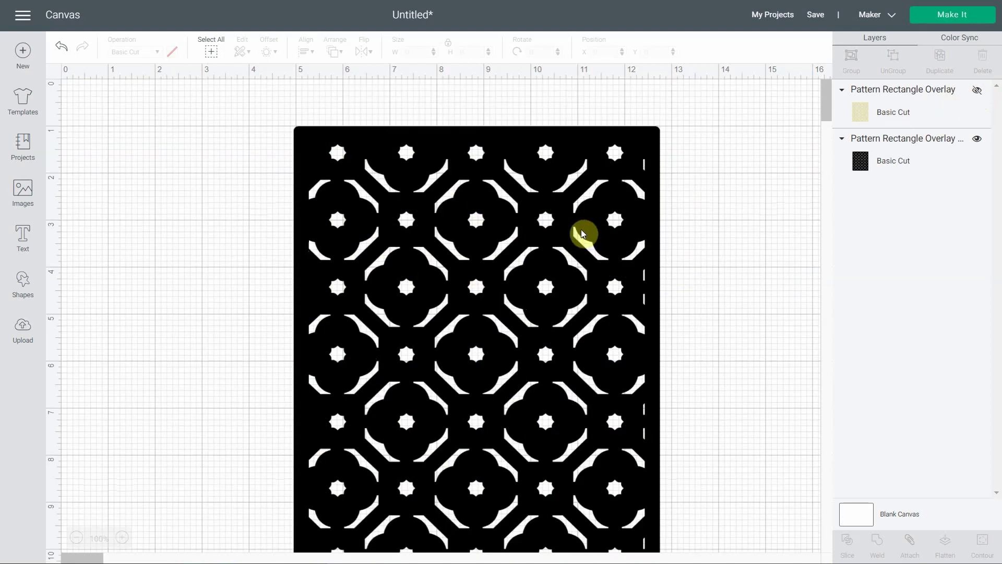
pyautogui.click(977, 90)
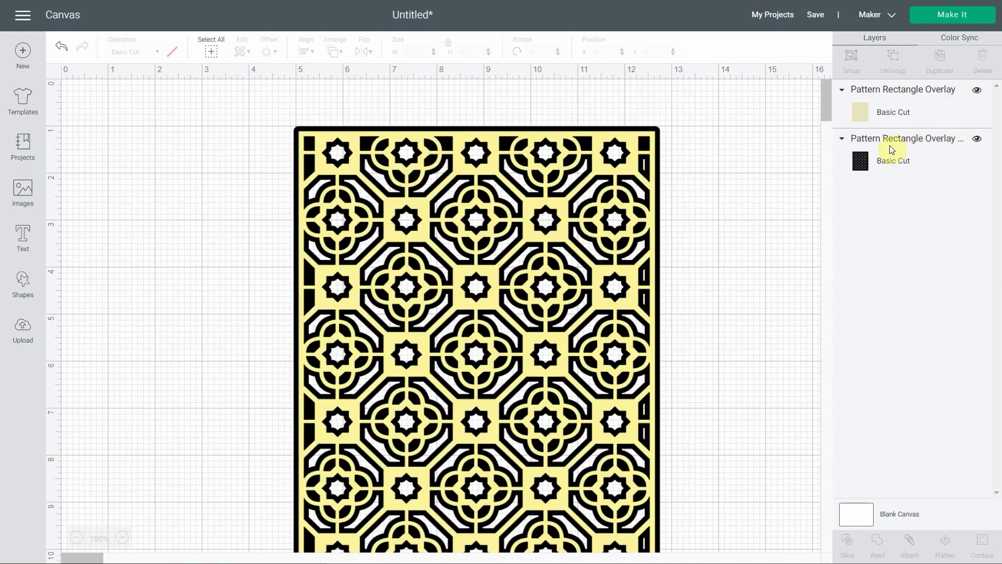
# Recolour the layer beneath the yellow pattern pink.
pyautogui.click(883, 160)
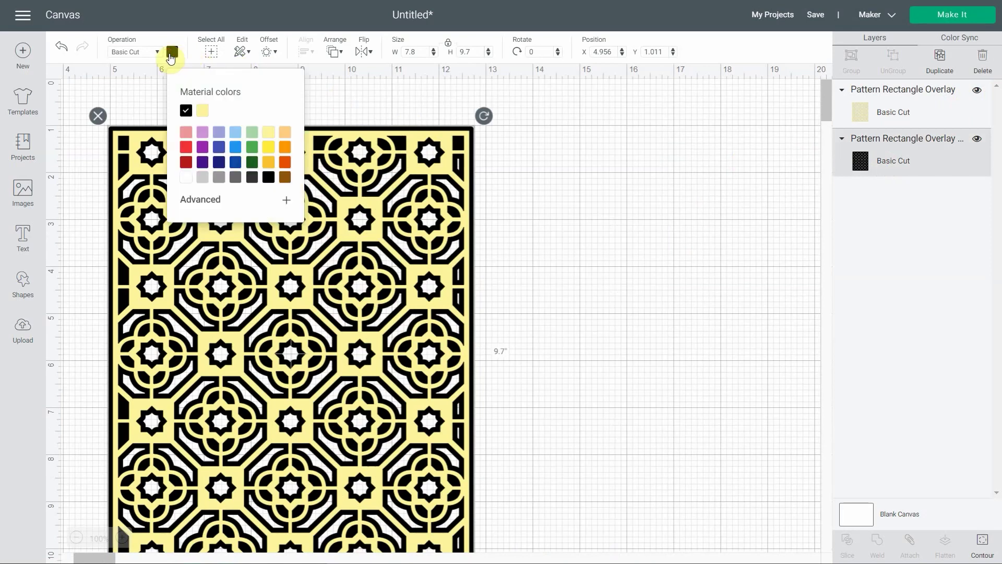
pyautogui.click(186, 132)
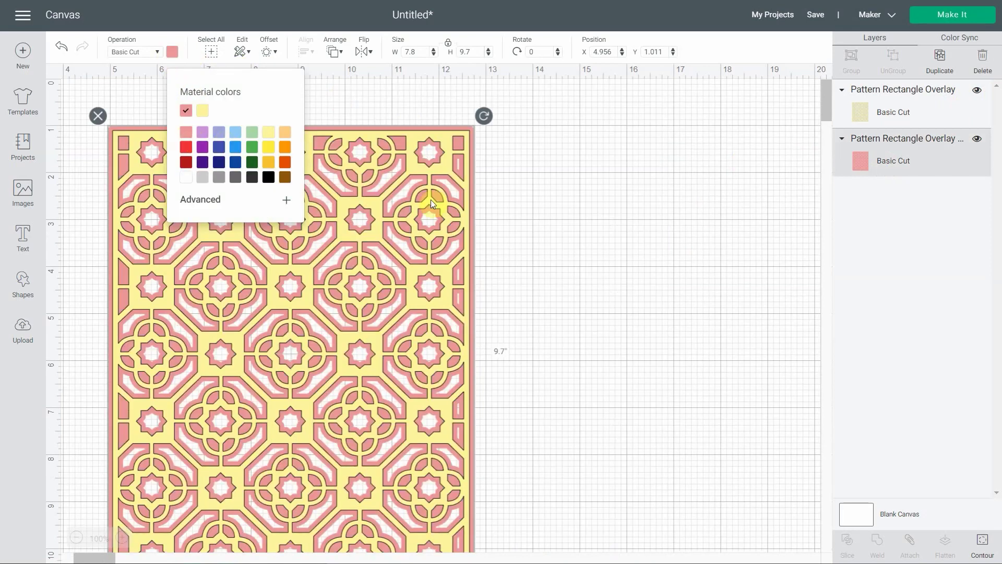
pyautogui.click(407, 102)
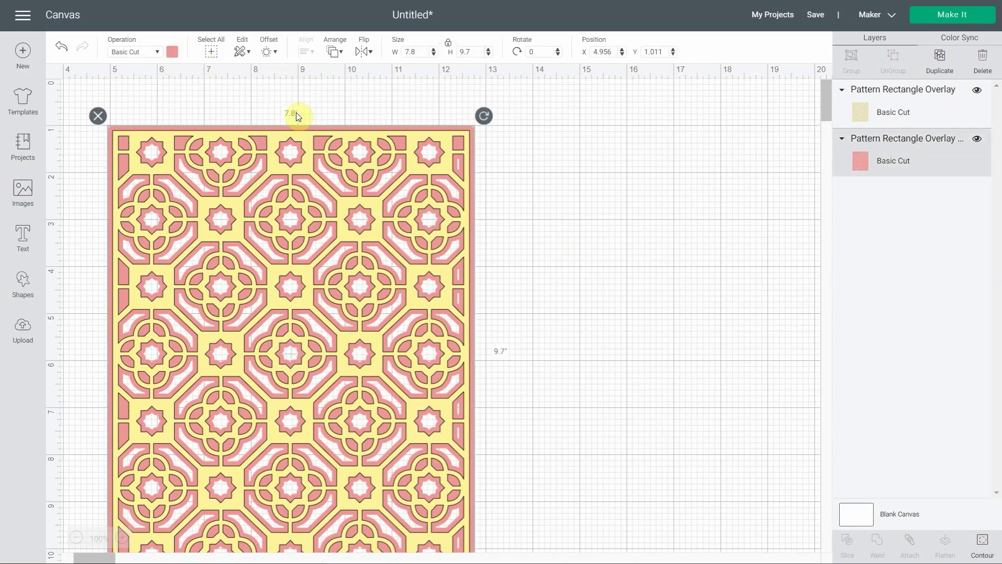
# Add a 0.1 in black offset behind the pink layer, then hide the yellow and pink layers.
pyautogui.click(269, 51)
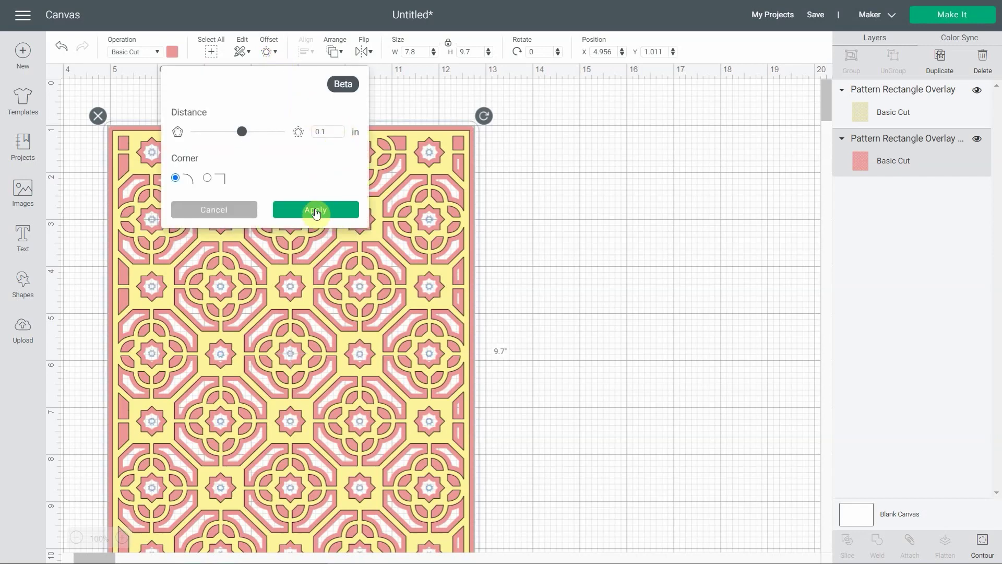
pyautogui.click(315, 211)
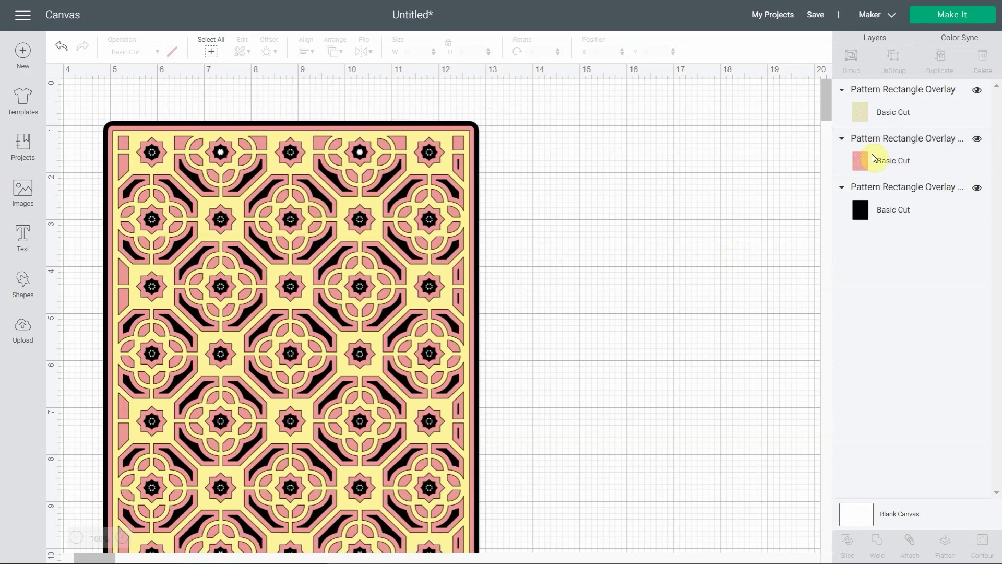
pyautogui.click(977, 90)
pyautogui.click(976, 139)
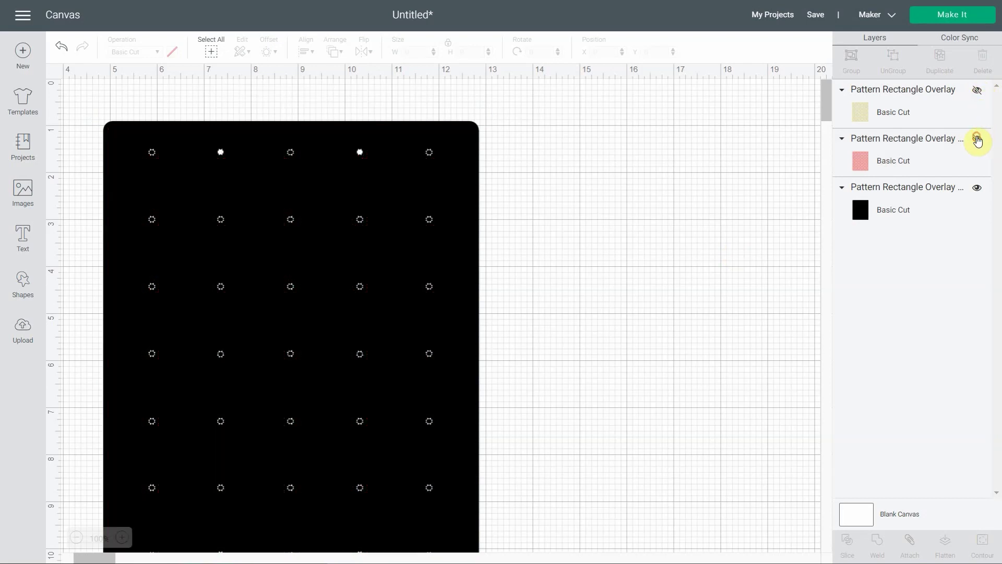
pyautogui.hscroll(-2, 715, 206)
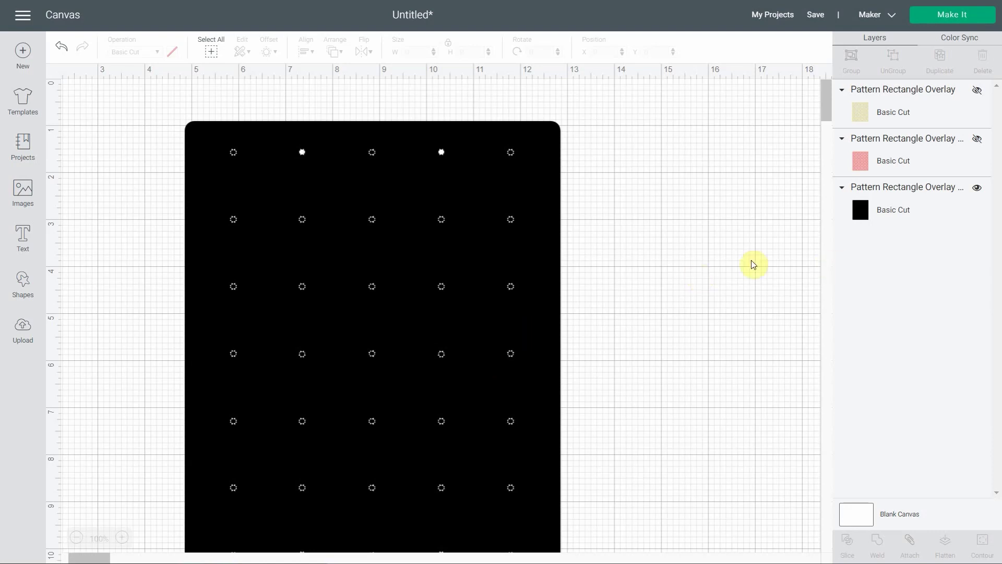
# Hide all inner contours of the black offset rectangle to make it solid.
pyautogui.click(525, 261)
pyautogui.click(982, 542)
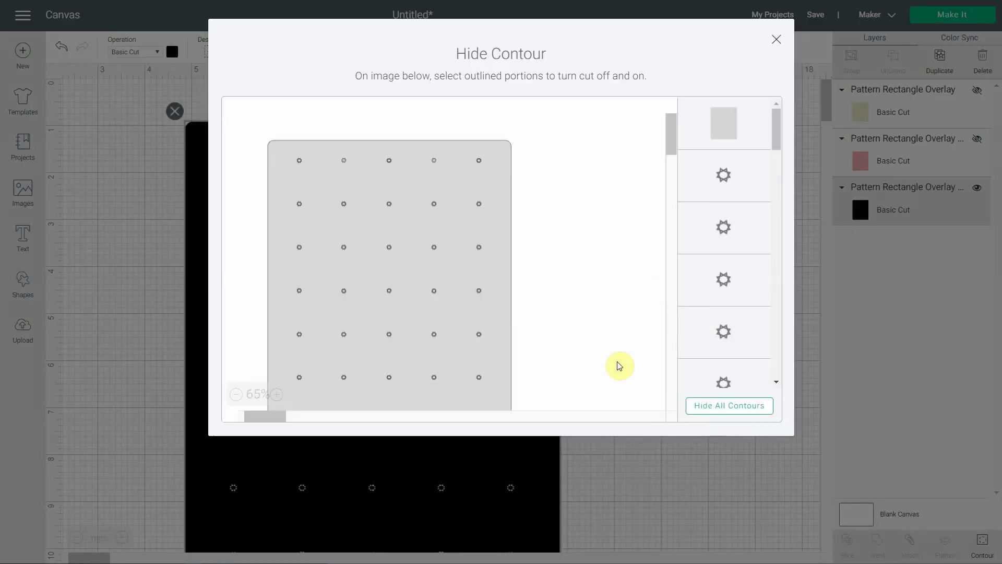
pyautogui.click(725, 405)
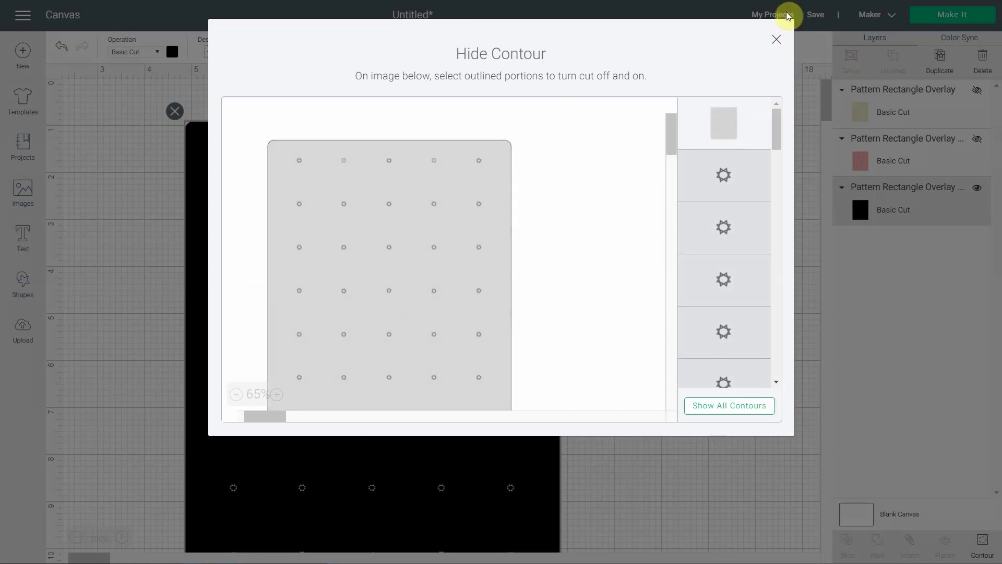
pyautogui.click(776, 40)
pyautogui.scroll(-3, 336, 184)
pyautogui.scroll(3, 327, 203)
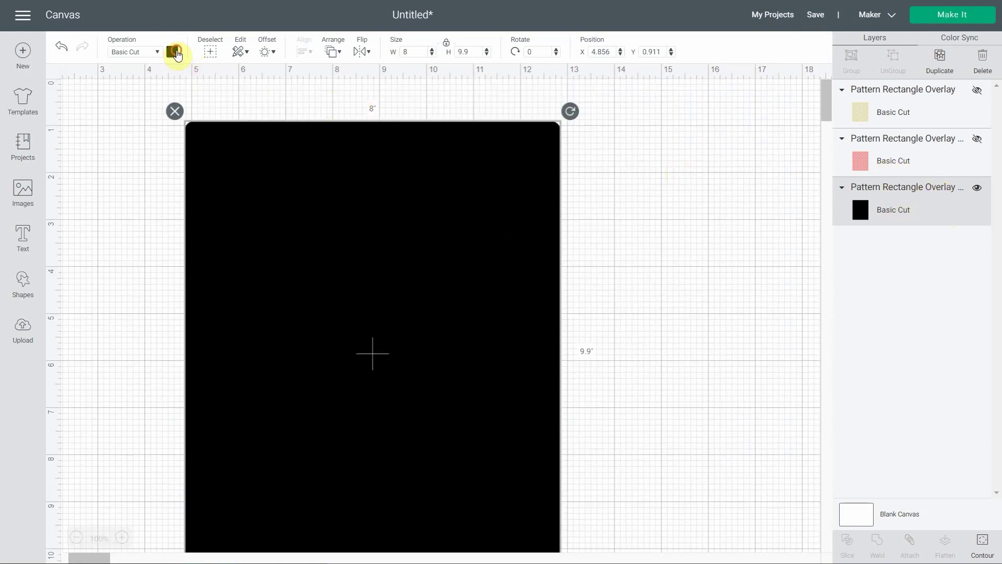
# Recolour the solid rectangle lavender.
pyautogui.click(172, 52)
pyautogui.click(203, 132)
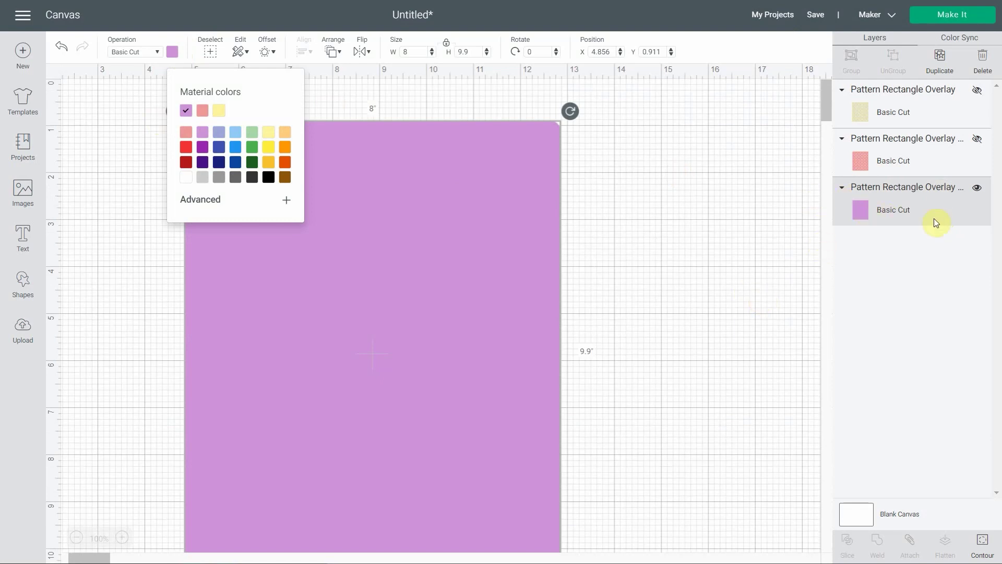
pyautogui.hscroll(2, 934, 218)
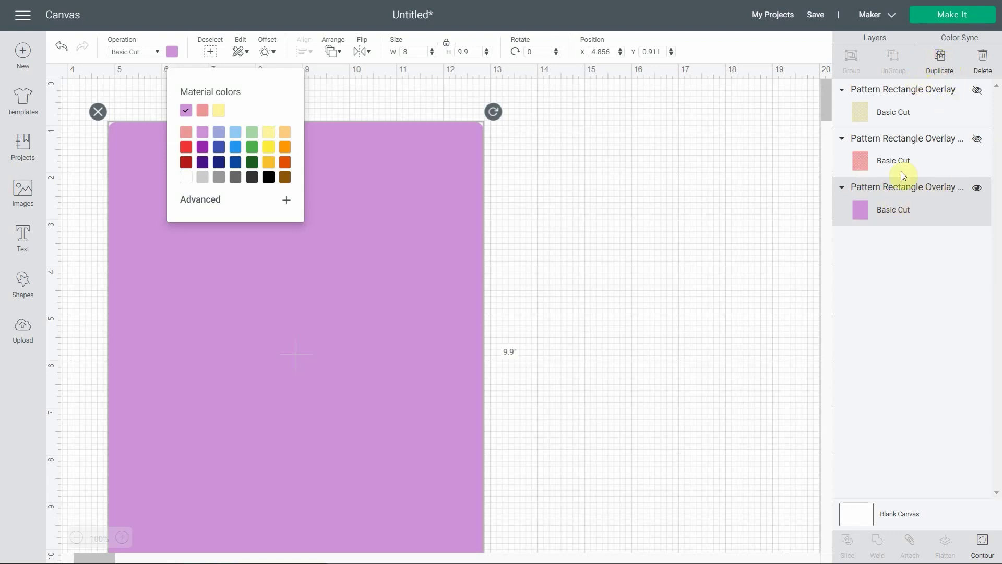
# Duplicate the lavender rectangle and recolour the copy pale blue.
pyautogui.click(940, 61)
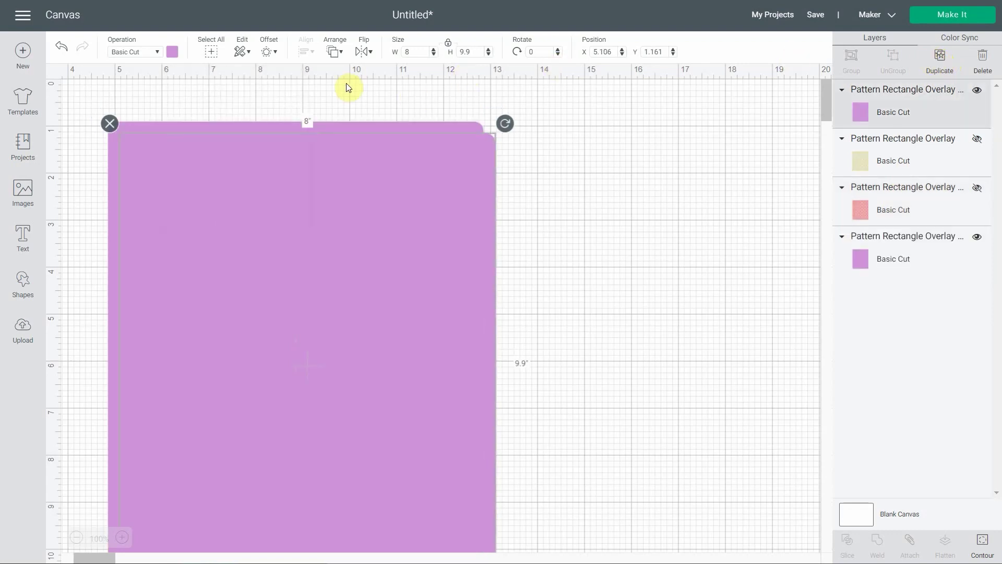
pyautogui.click(172, 52)
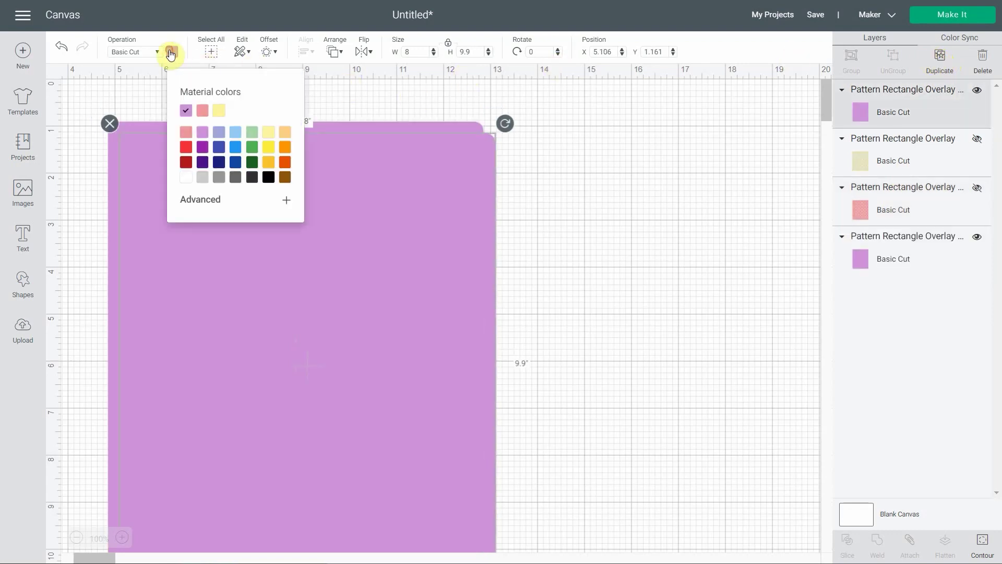
pyautogui.click(235, 132)
pyautogui.click(219, 202)
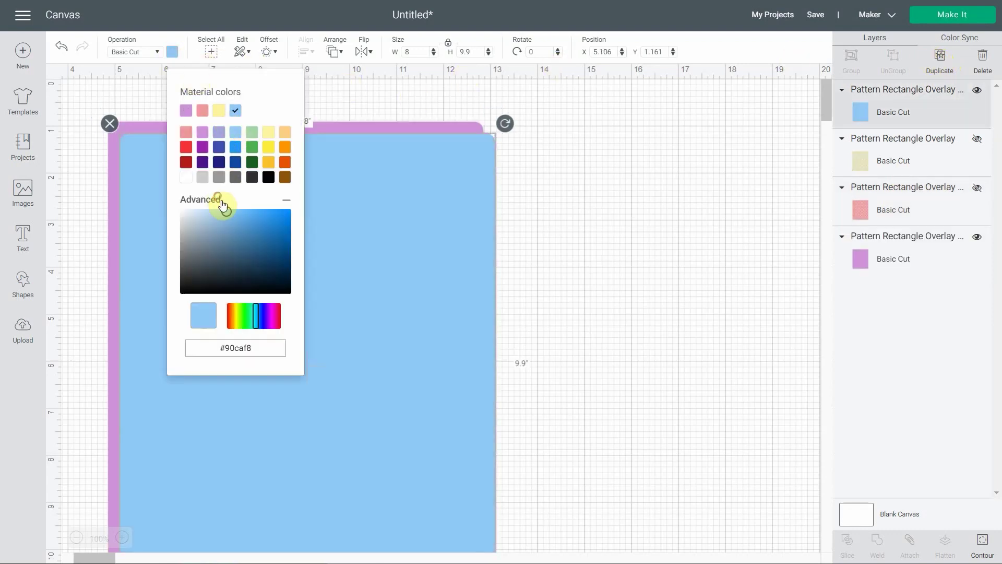
pyautogui.moveTo(191, 217); pyautogui.dragTo(196, 210)
pyautogui.click(702, 201)
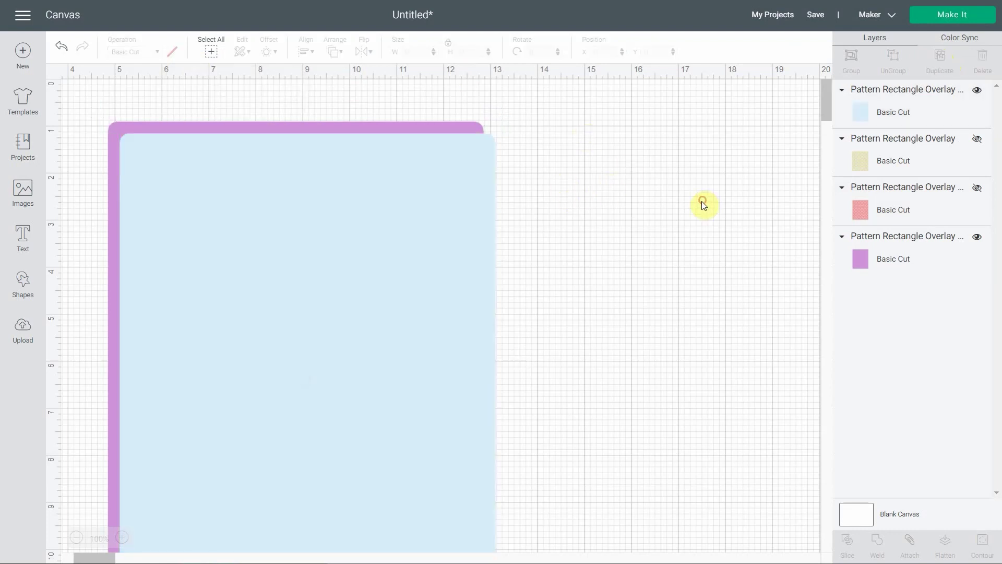
# Centre the two rectangles and move the pale blue layer to the bottom.
pyautogui.click(216, 52)
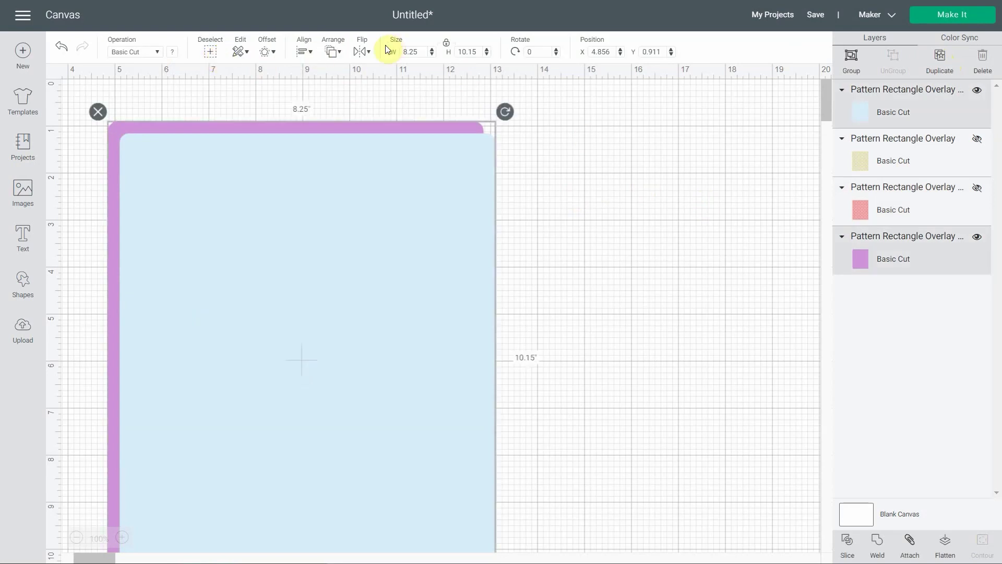
pyautogui.click(304, 54)
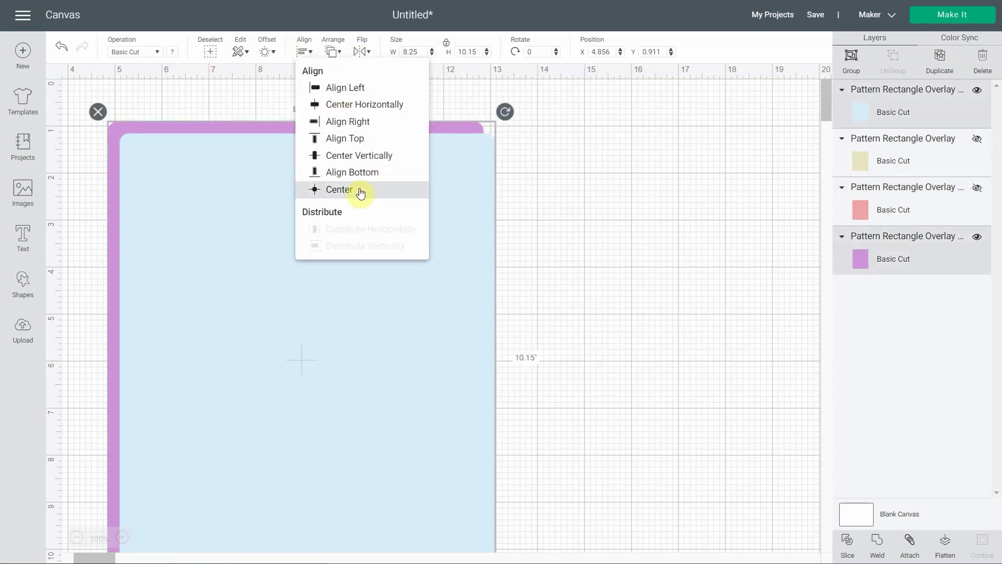
pyautogui.click(361, 191)
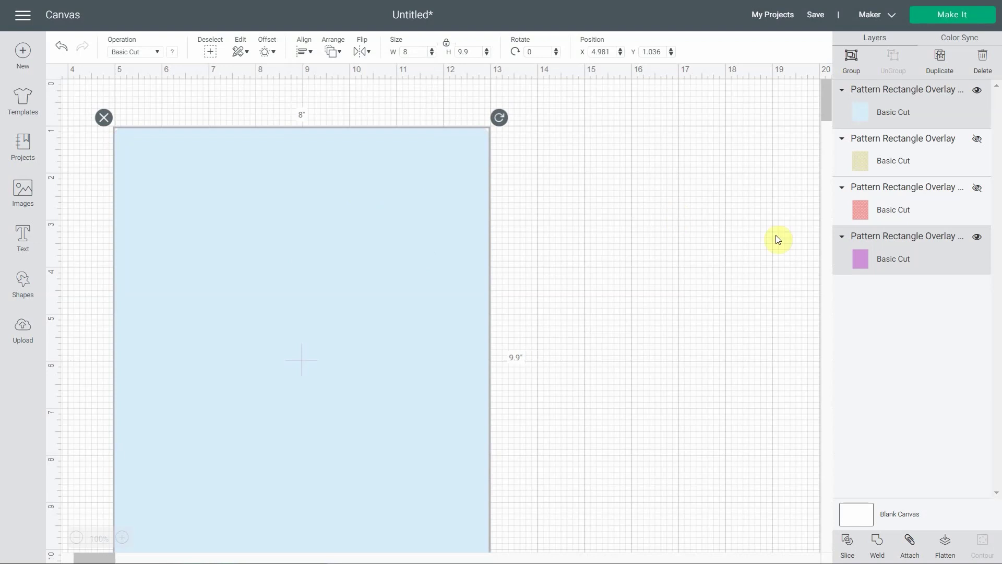
pyautogui.click(868, 114)
pyautogui.moveTo(866, 112); pyautogui.dragTo(863, 251)
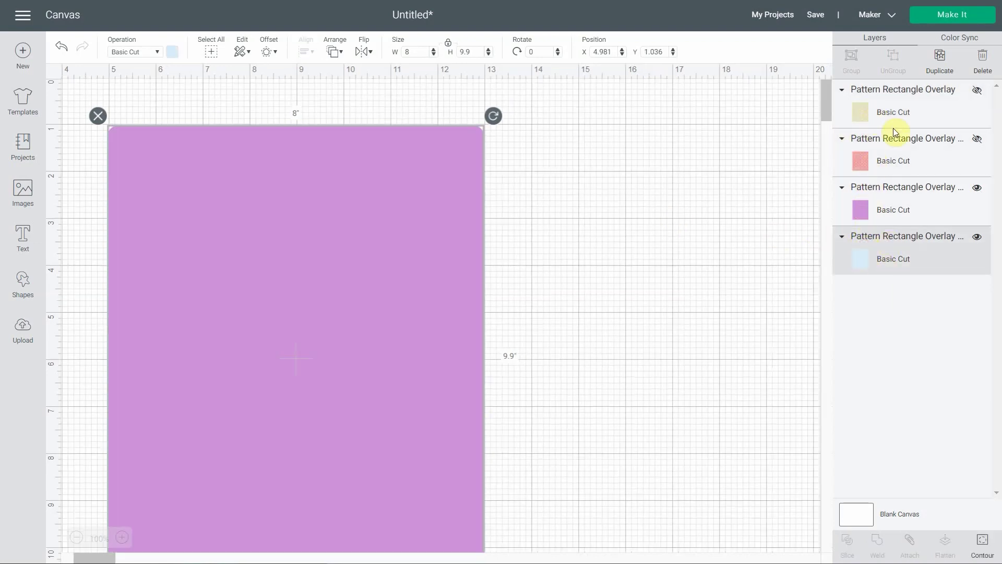
# Show the pink and yellow patterns again and centre all layers on each other.
pyautogui.click(977, 138)
pyautogui.click(977, 90)
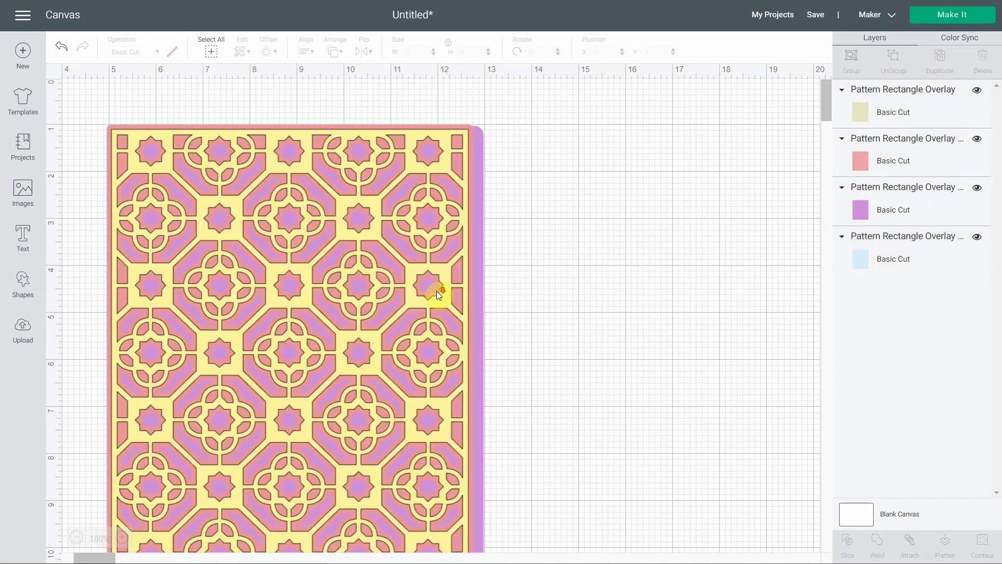
pyautogui.scroll(-2, 436, 290)
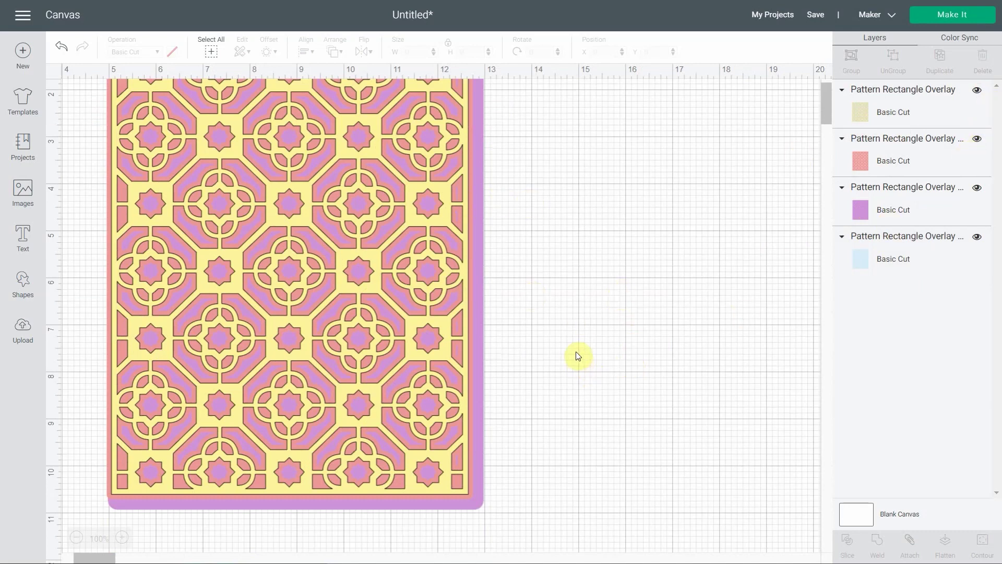
pyautogui.scroll(2, 574, 358)
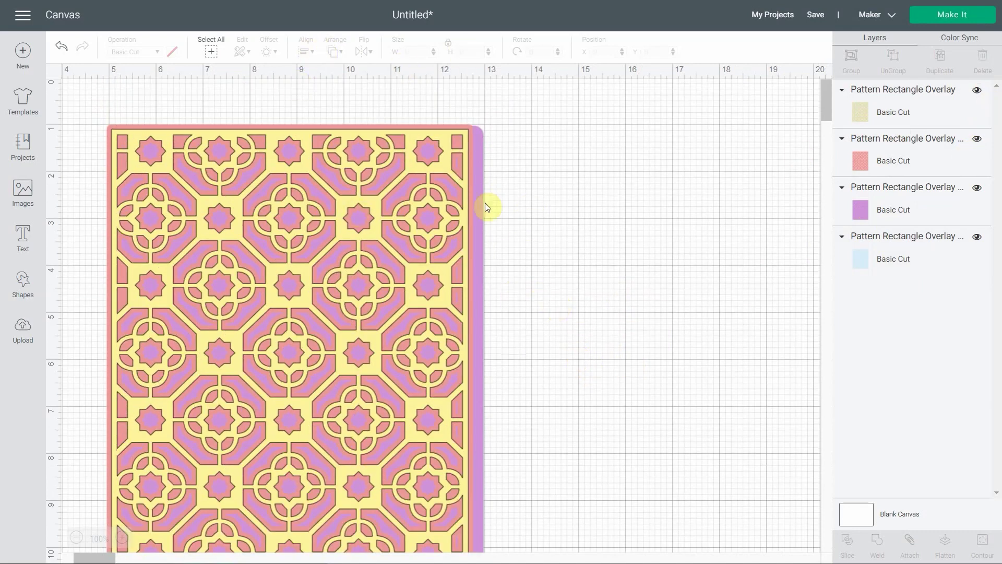
pyautogui.click(211, 51)
pyautogui.click(305, 52)
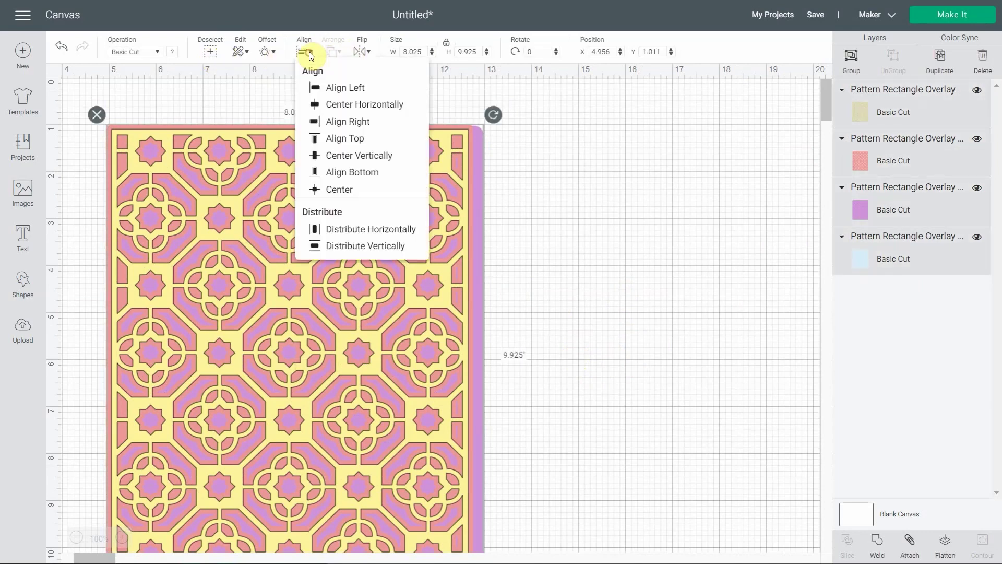
pyautogui.click(339, 188)
pyautogui.click(611, 297)
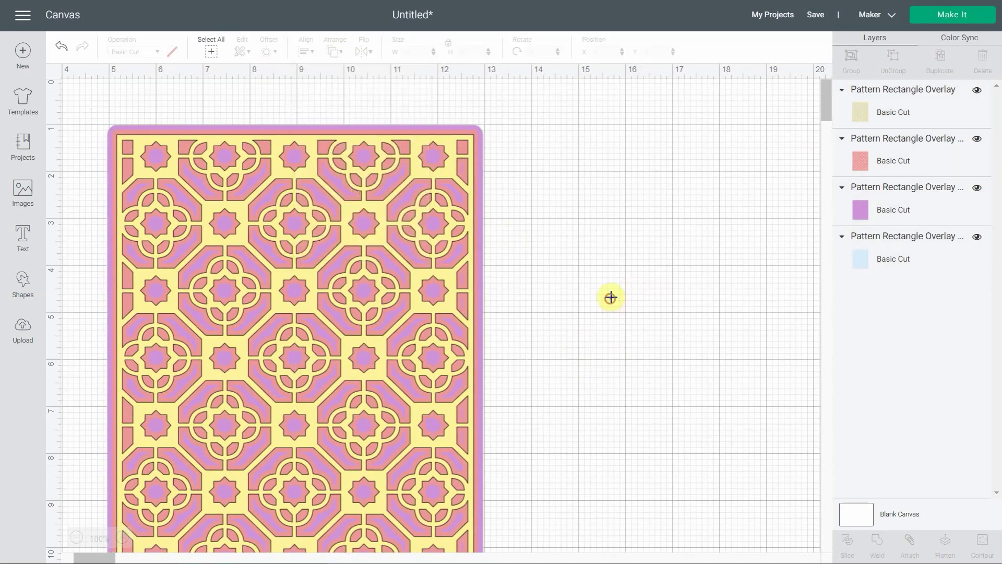
# Select the pale blue bottom layer and bring up the All Images library.
pyautogui.click(903, 252)
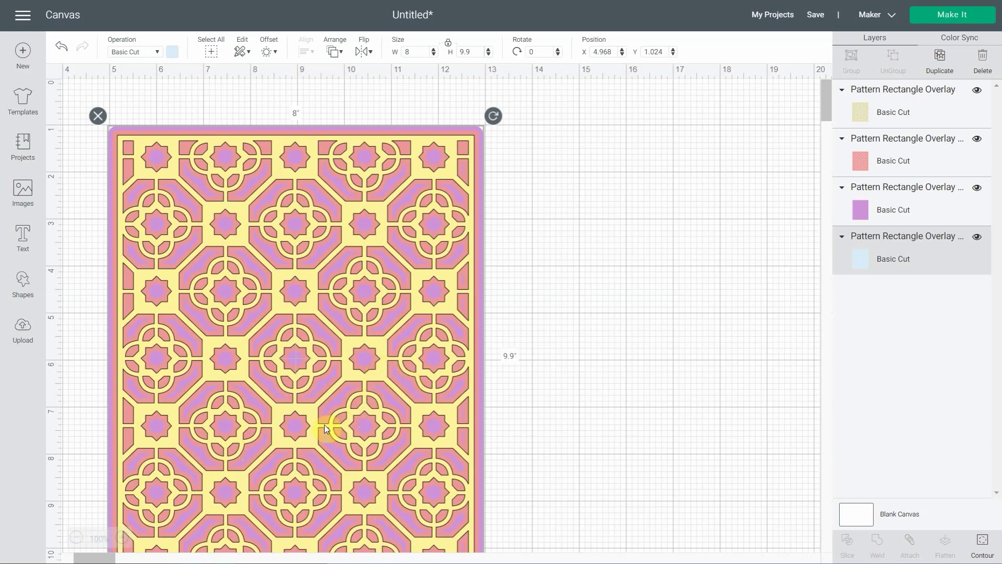
pyautogui.click(25, 200)
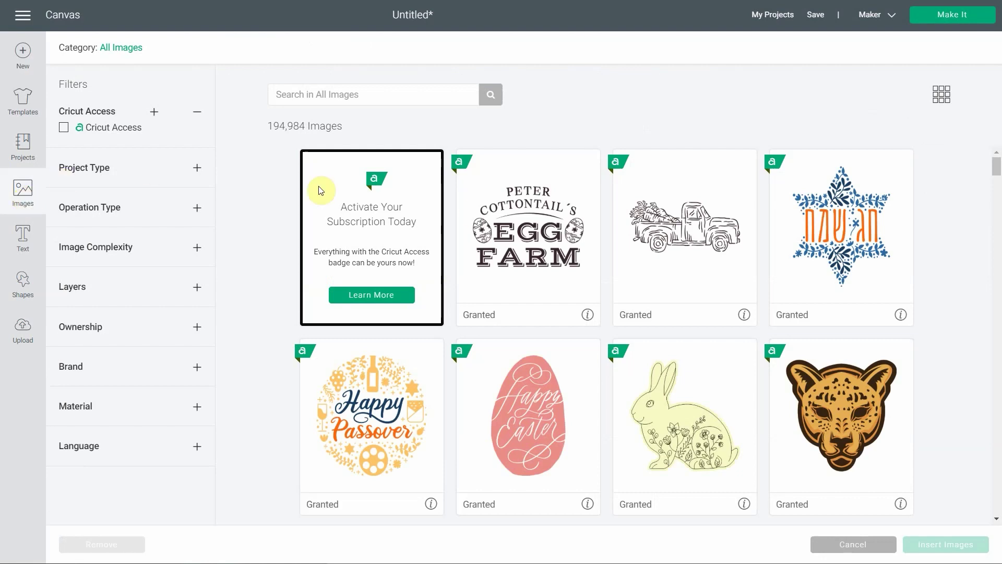
# Choose the floral bunny image in the library.
pyautogui.click(698, 438)
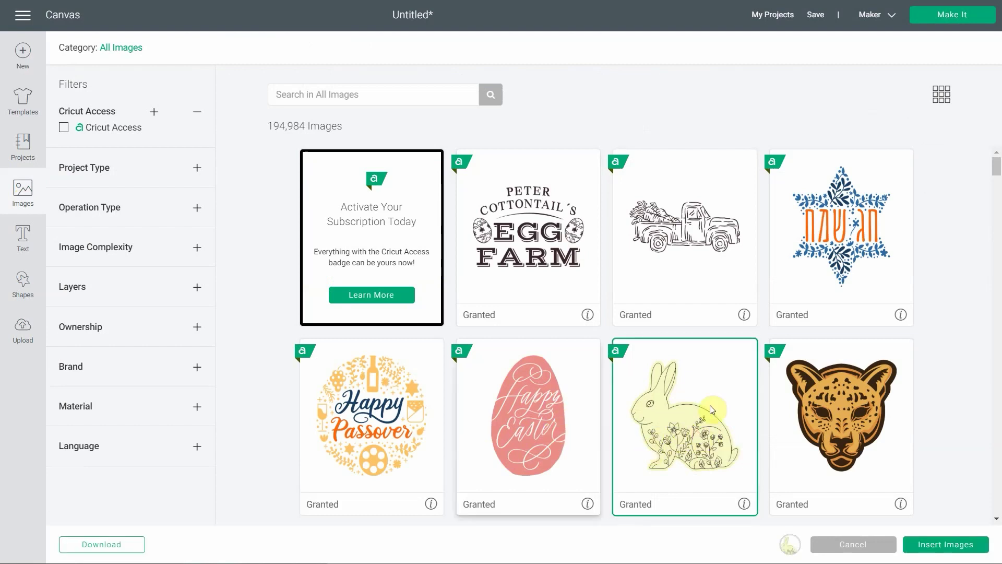
pyautogui.scroll(-1, 603, 376)
pyautogui.scroll(1, 601, 374)
# Search the images for 'easter' and browse through the 1,512 results.
pyautogui.click(345, 94)
pyautogui.write('east')
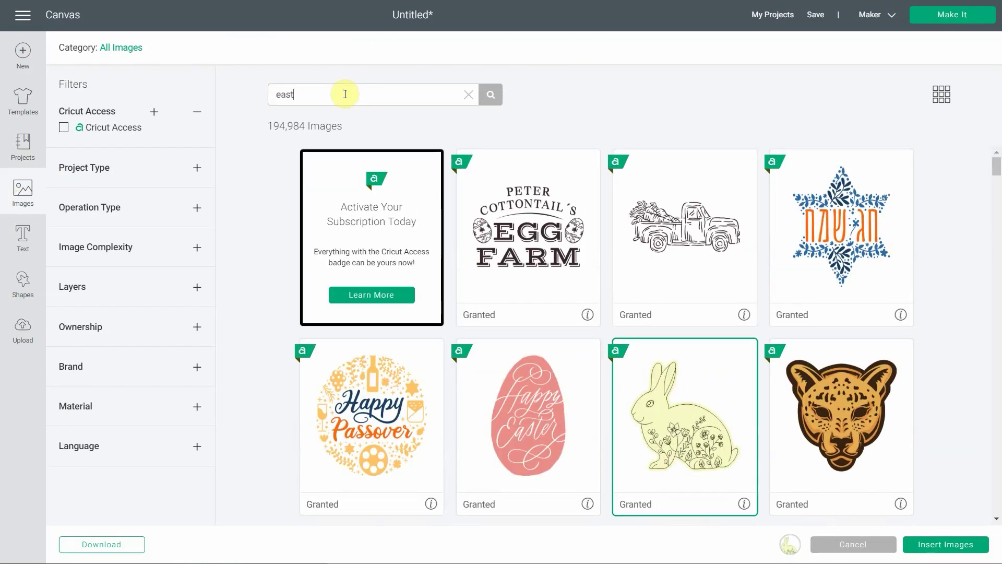
pyautogui.write('er')
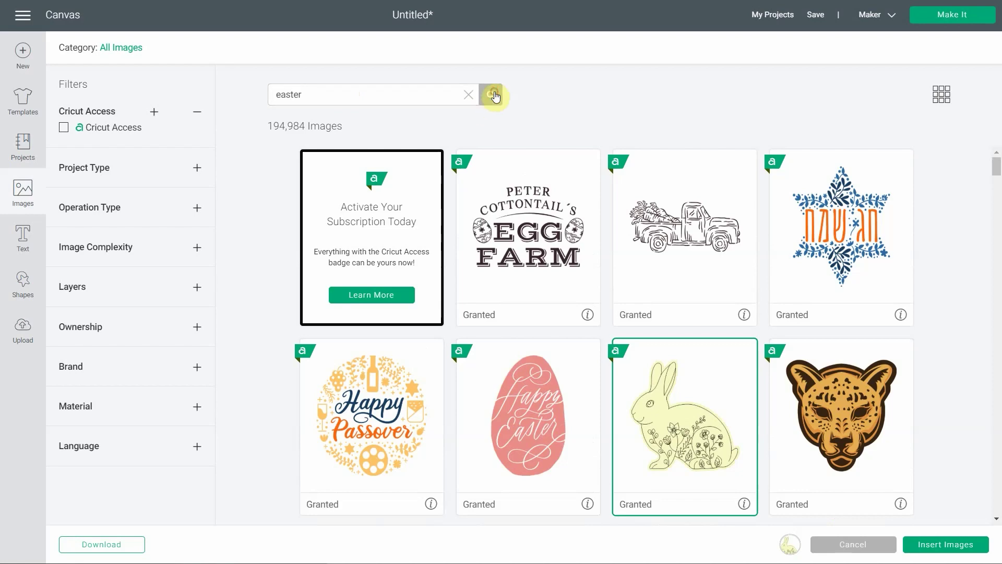
pyautogui.click(490, 95)
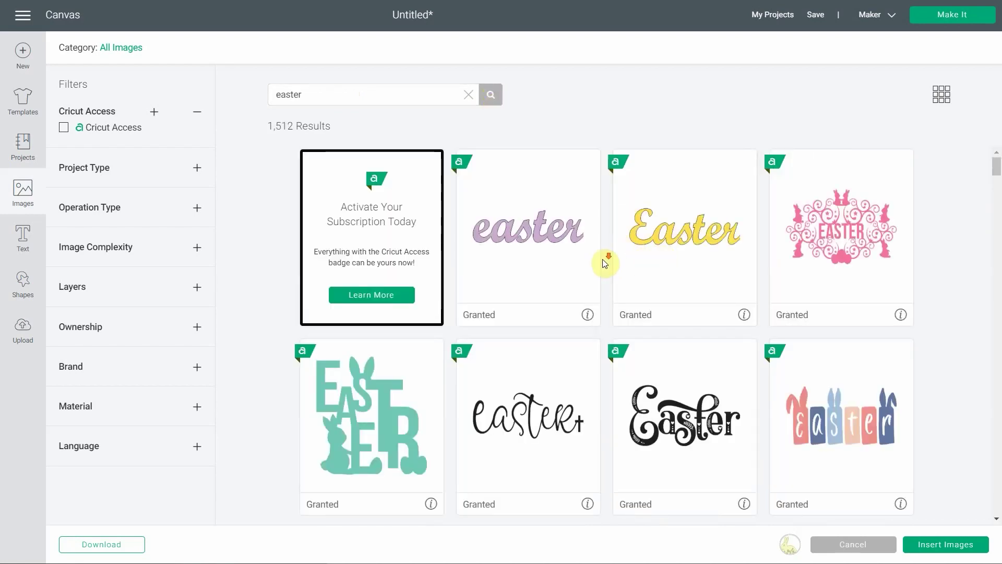
pyautogui.scroll(-10, 603, 261)
pyautogui.scroll(-10, 597, 264)
pyautogui.scroll(-5, 596, 262)
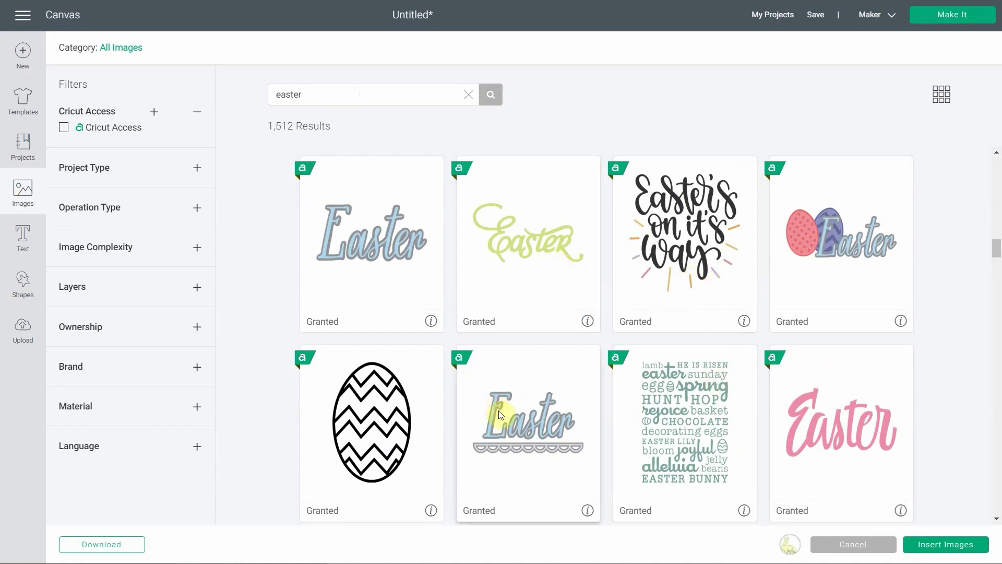
pyautogui.scroll(-3, 778, 284)
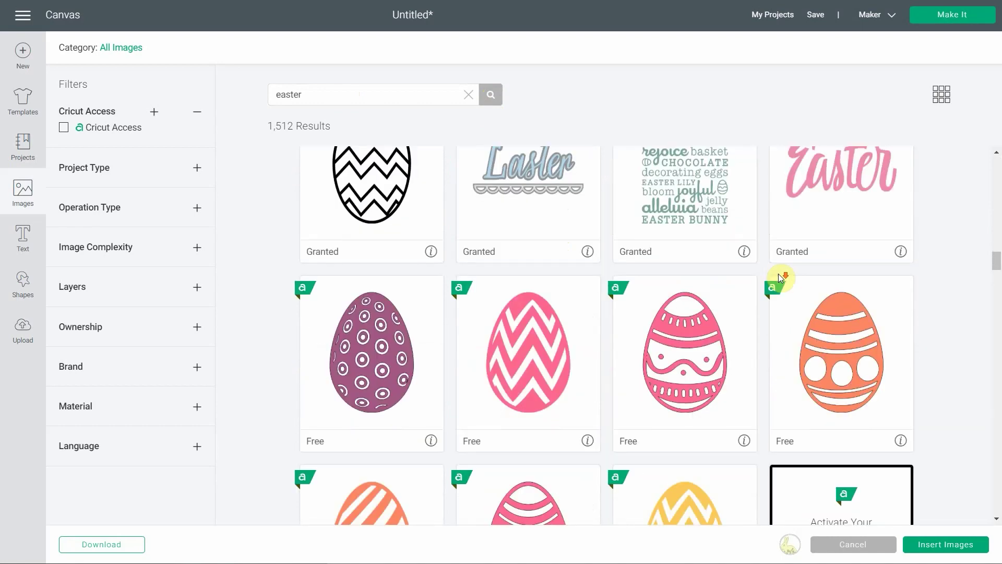
pyautogui.scroll(-4, 624, 282)
pyautogui.scroll(-5, 624, 281)
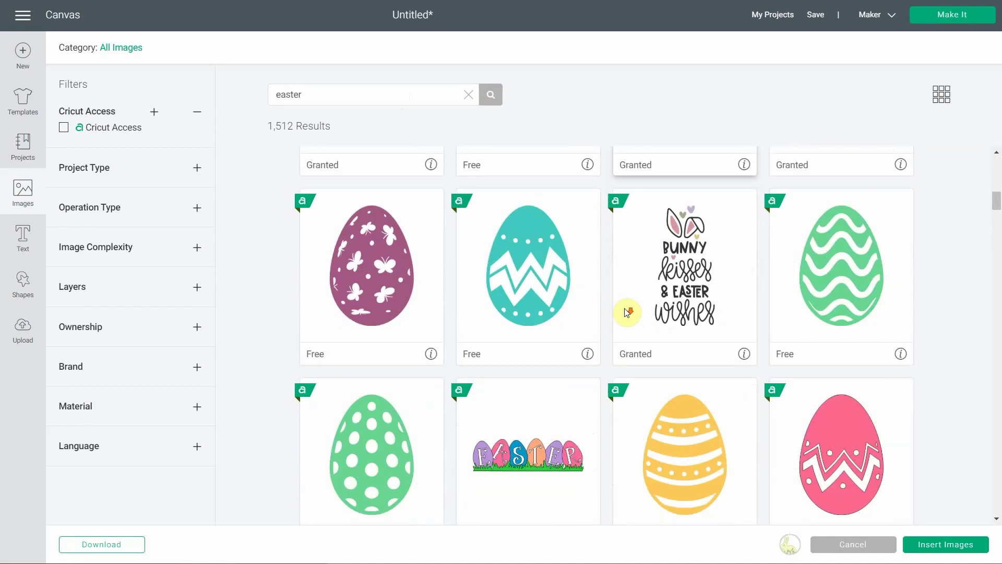
pyautogui.scroll(-5, 626, 312)
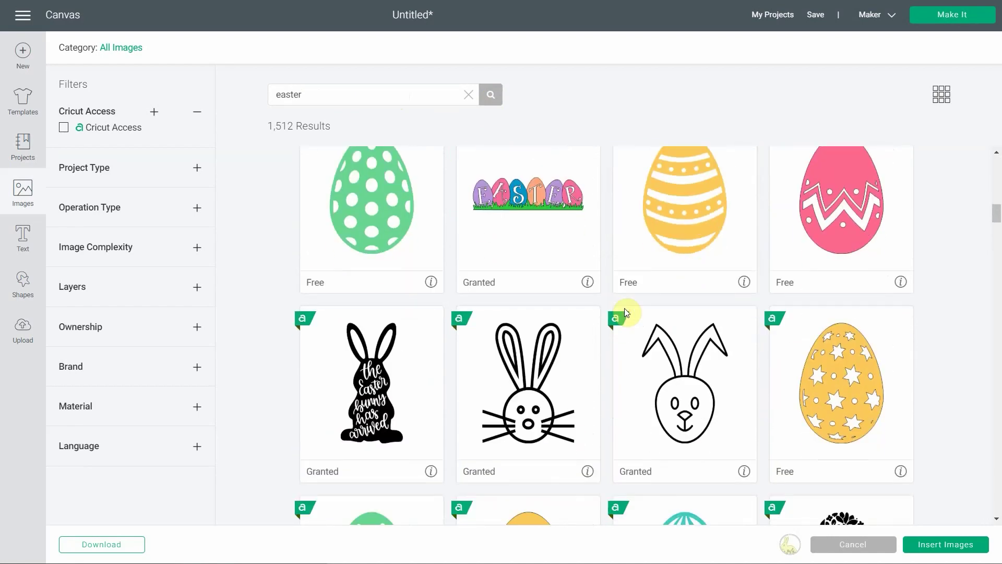
pyautogui.scroll(-5, 627, 312)
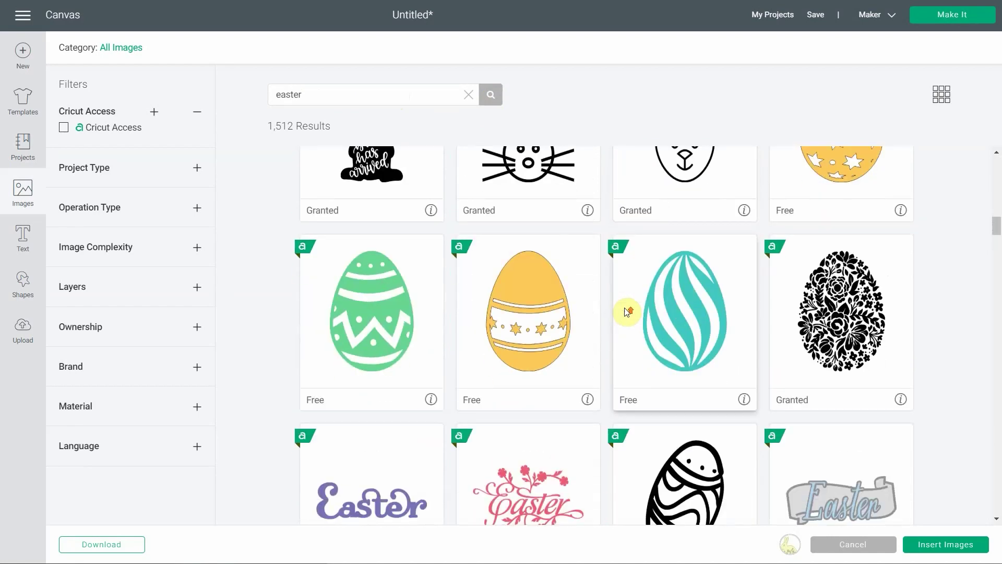
pyautogui.scroll(-5, 626, 312)
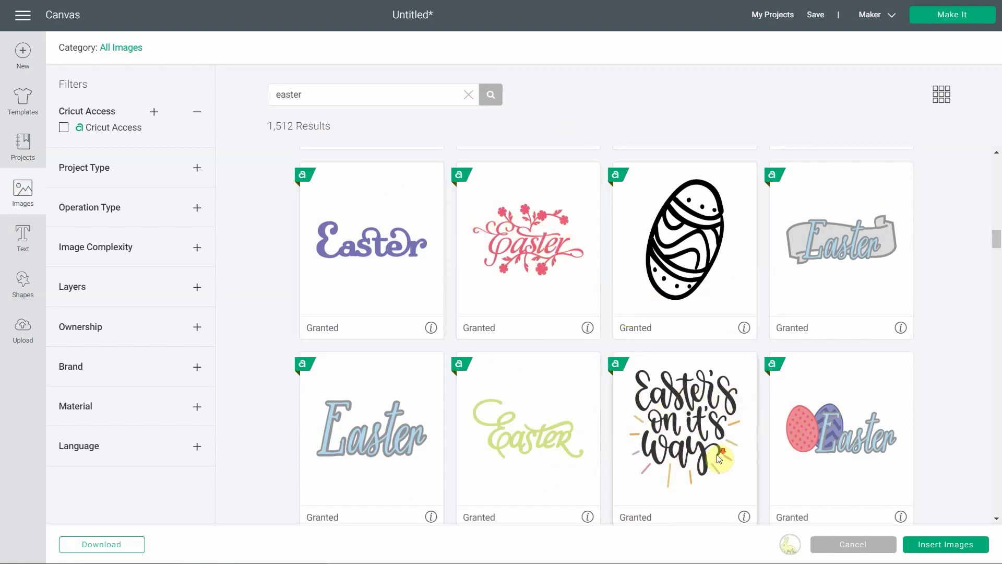
pyautogui.scroll(-3, 716, 456)
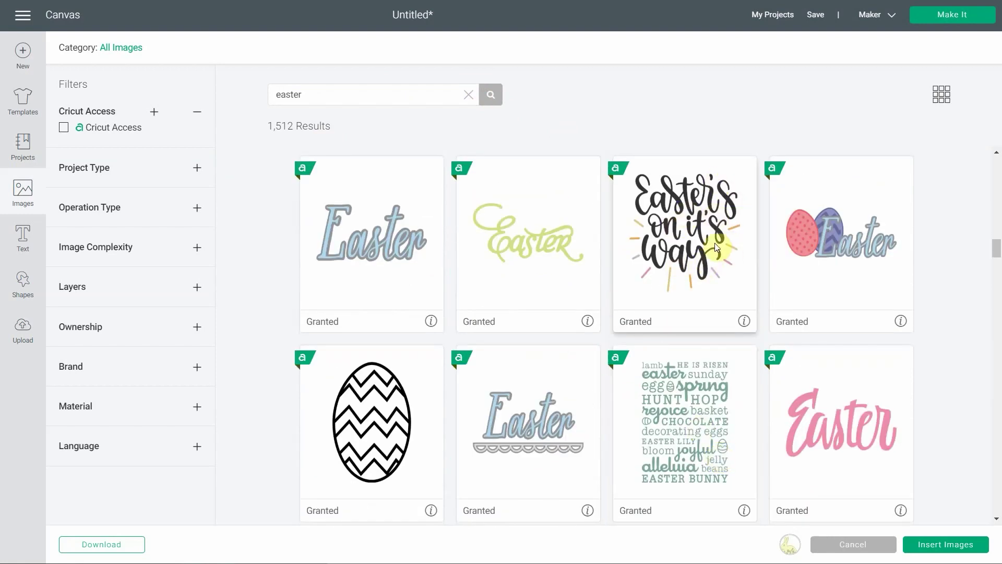
pyautogui.scroll(-5, 681, 270)
pyautogui.scroll(-10, 682, 271)
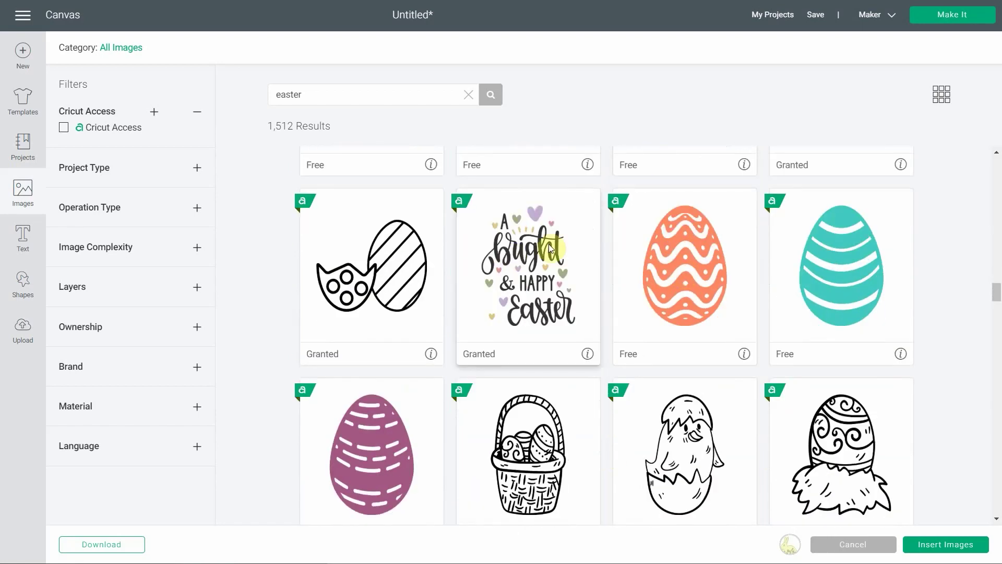
pyautogui.scroll(-7, 740, 307)
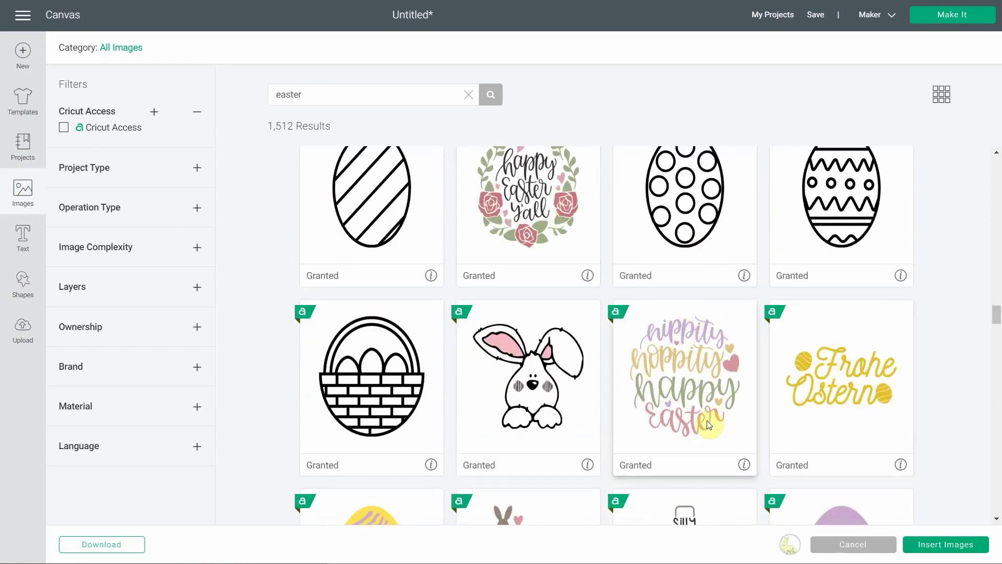
pyautogui.scroll(-5, 709, 424)
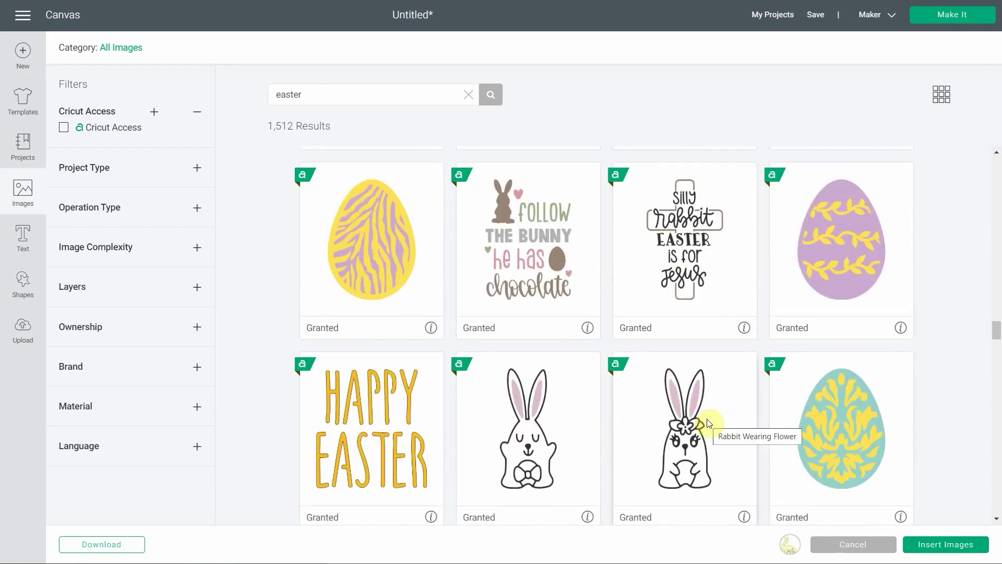
# Limit the Easter results to Free images (58) and choose the C'est Pâques! design.
pyautogui.click(196, 328)
pyautogui.click(64, 370)
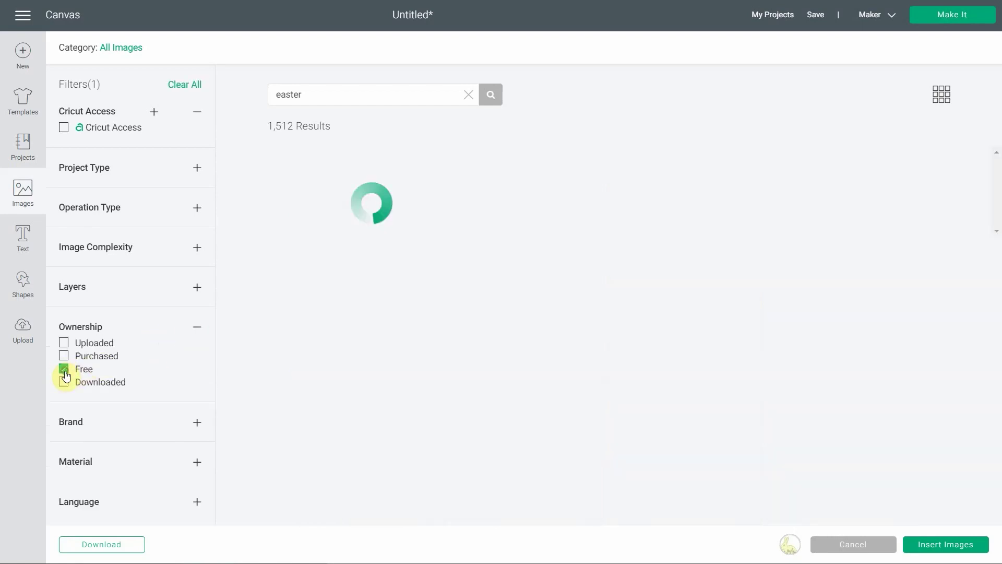
pyautogui.scroll(-3, 569, 308)
pyautogui.scroll(-20, 569, 309)
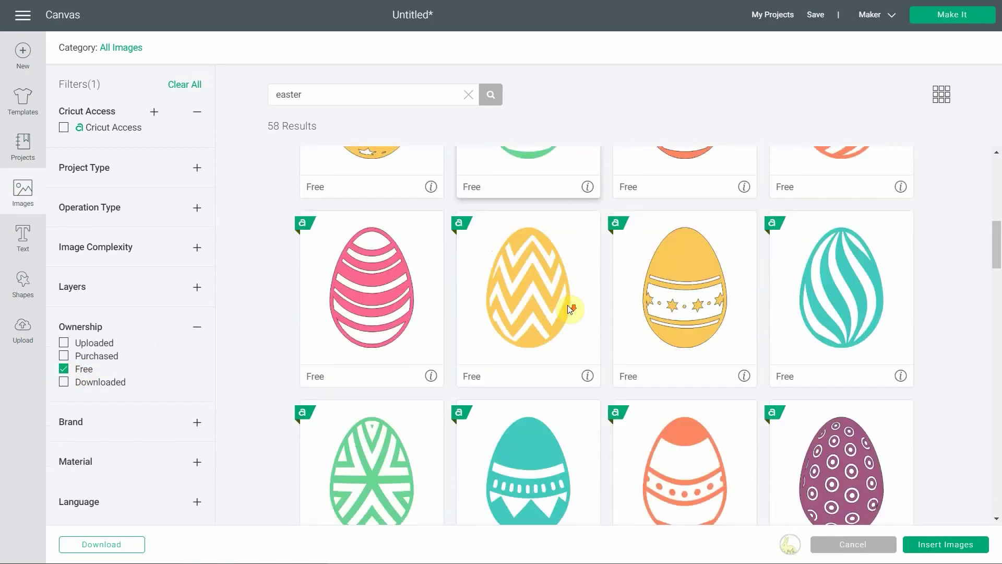
pyautogui.scroll(3, 569, 308)
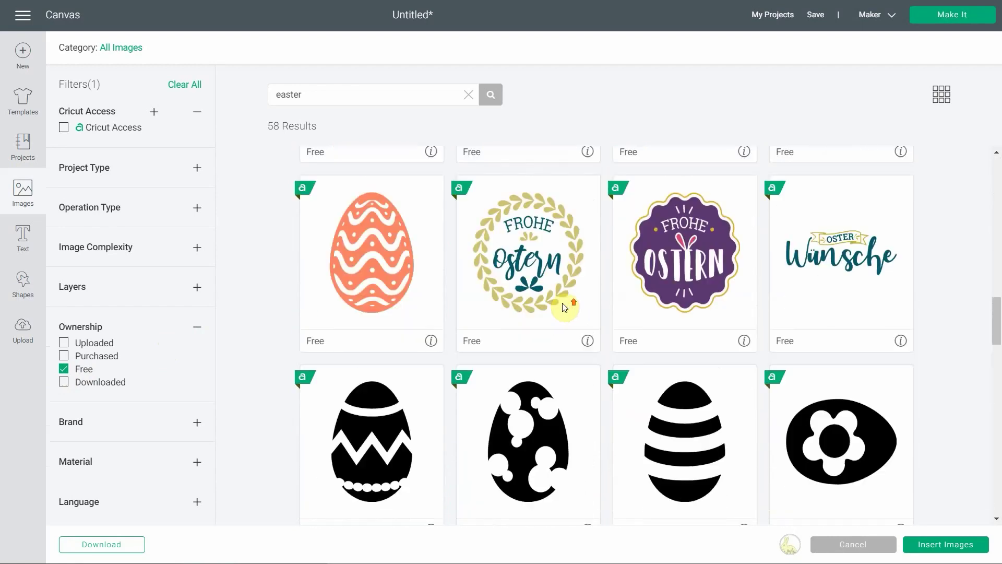
pyautogui.scroll(-10, 502, 333)
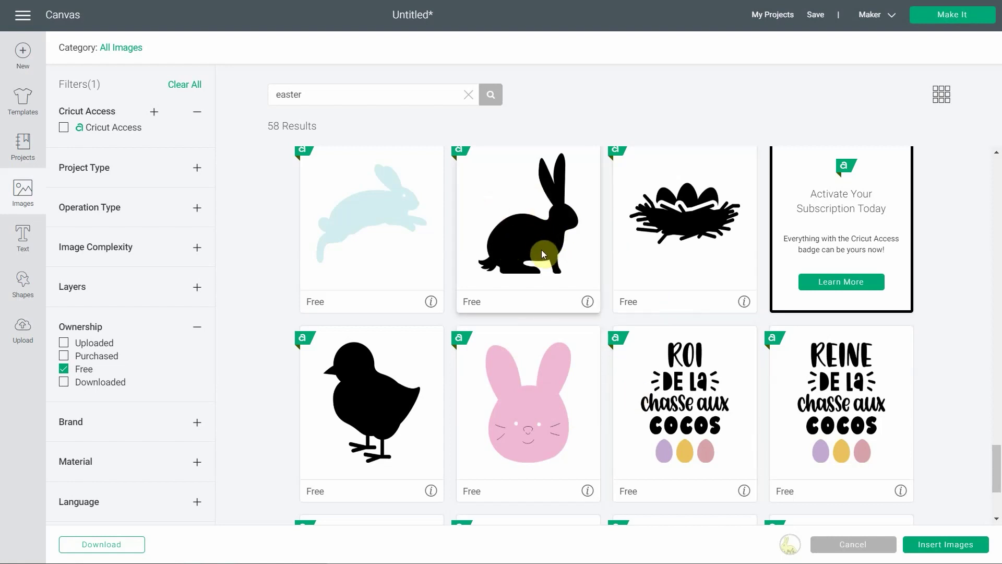
pyautogui.scroll(-3, 511, 261)
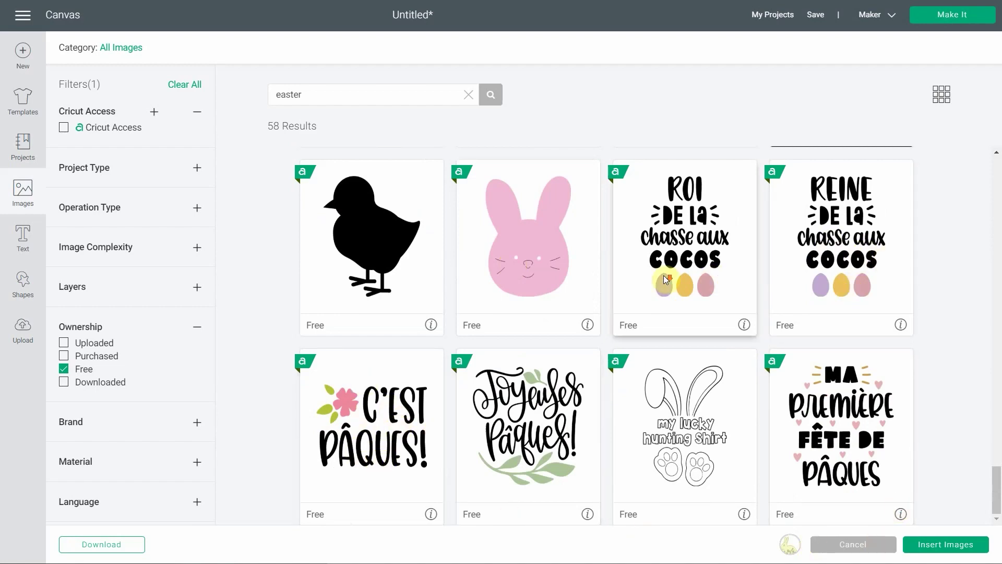
pyautogui.scroll(10, 662, 274)
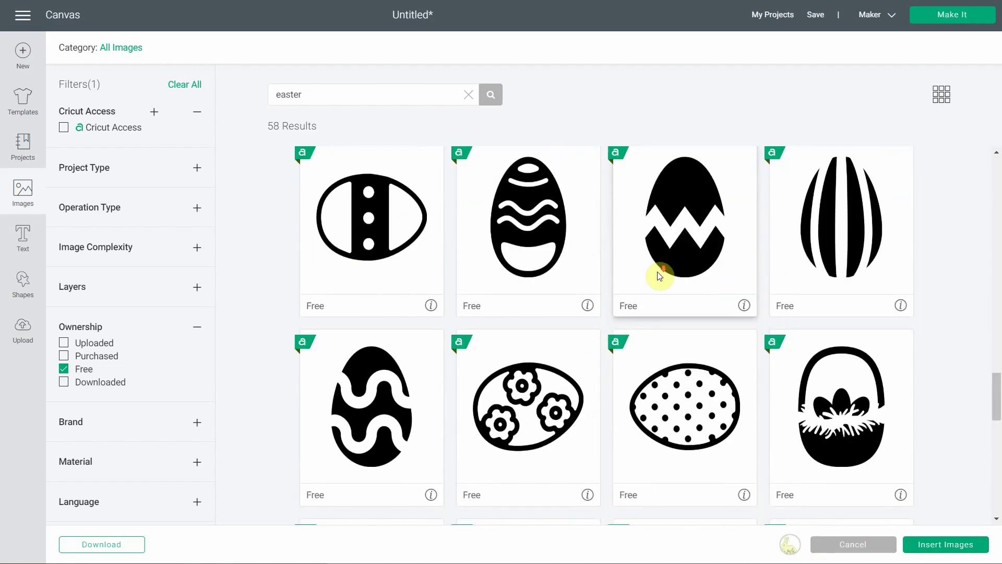
pyautogui.scroll(-10, 660, 274)
pyautogui.click(355, 437)
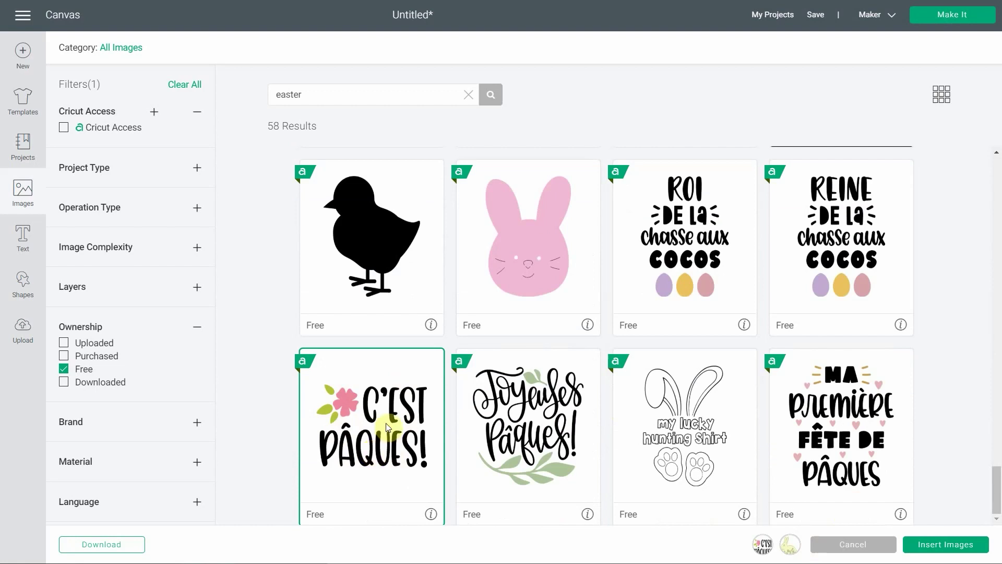
# Insert the images, separate the text from the bunny, and place the text on the card.
pyautogui.click(942, 544)
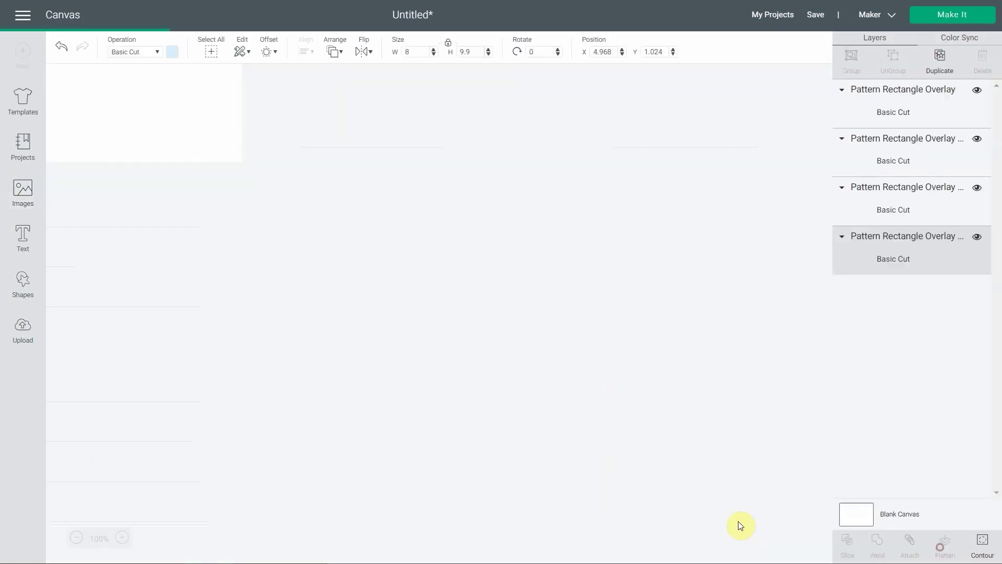
pyautogui.moveTo(324, 235); pyautogui.dragTo(767, 360)
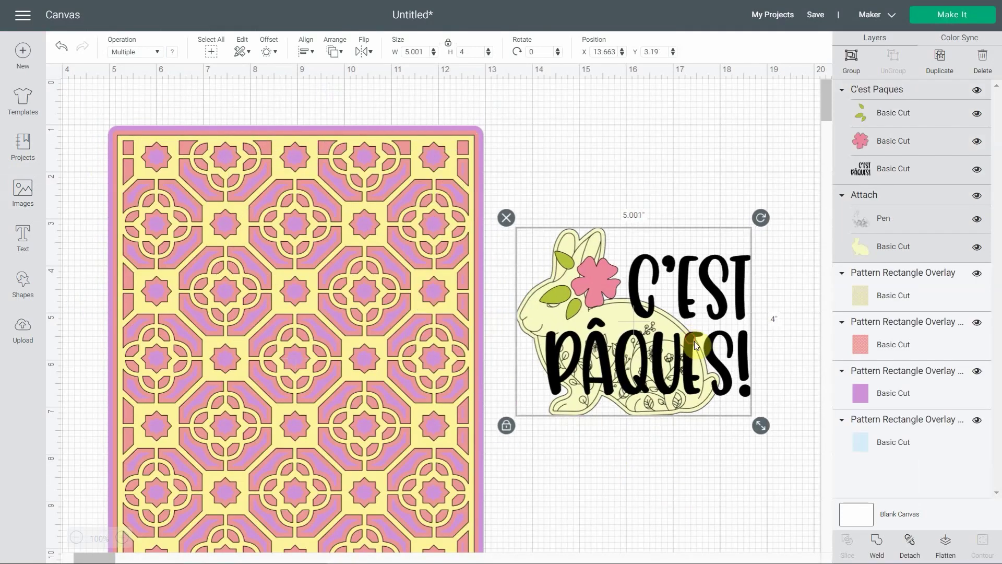
pyautogui.click(690, 473)
pyautogui.moveTo(682, 320); pyautogui.dragTo(691, 228)
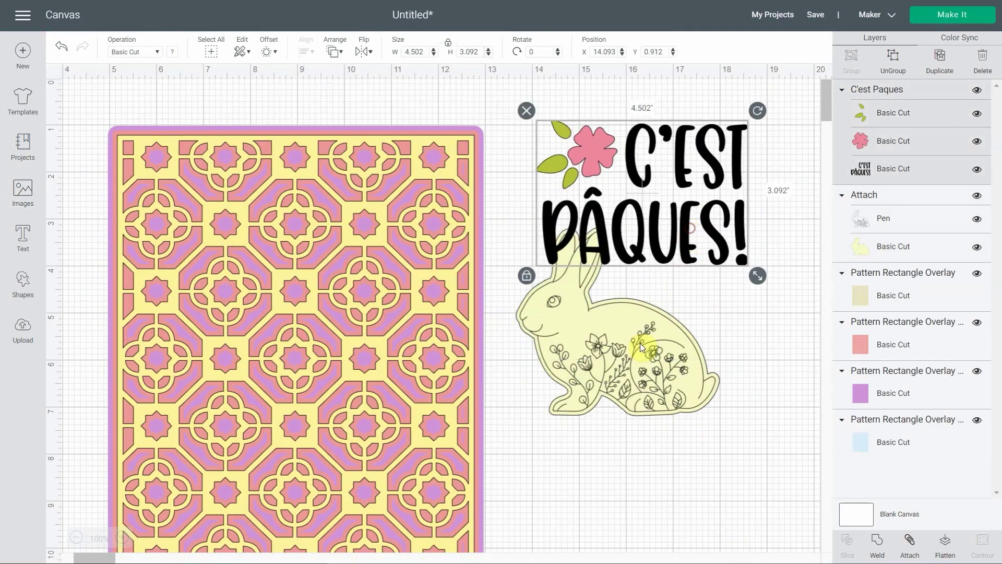
pyautogui.moveTo(639, 343); pyautogui.dragTo(659, 445)
pyautogui.moveTo(672, 207); pyautogui.dragTo(278, 313)
pyautogui.scroll(-3, 691, 386)
pyautogui.moveTo(664, 324); pyautogui.dragTo(636, 321)
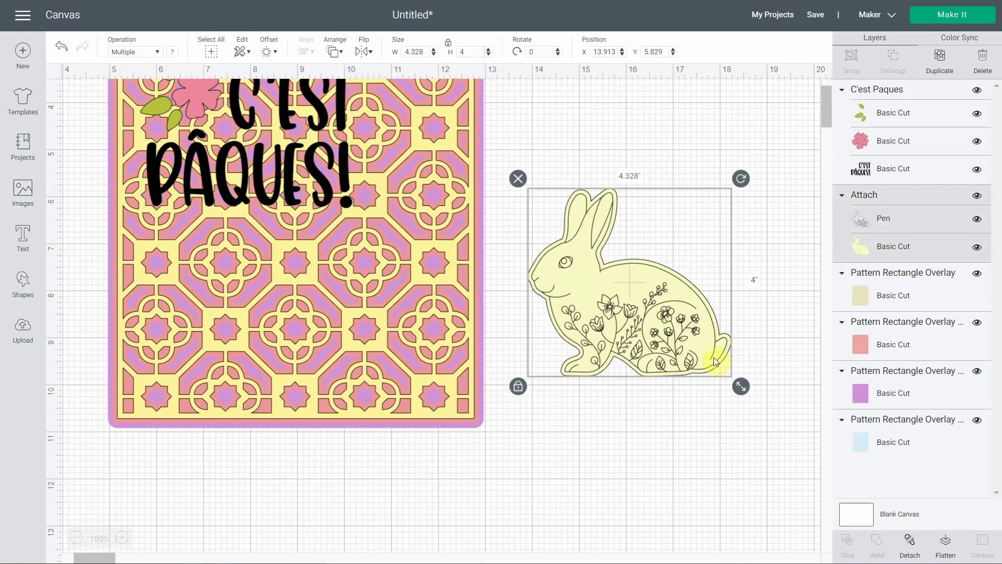
# Flip the bunny horizontally and position it on the card below the text.
pyautogui.click(362, 51)
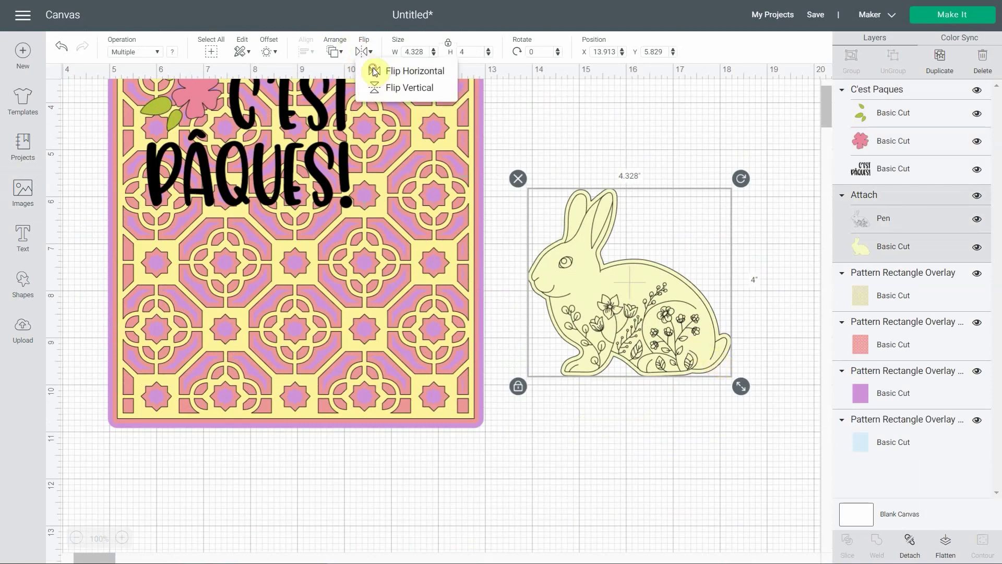
pyautogui.click(375, 71)
pyautogui.moveTo(726, 334); pyautogui.dragTo(382, 250)
pyautogui.scroll(3, 583, 320)
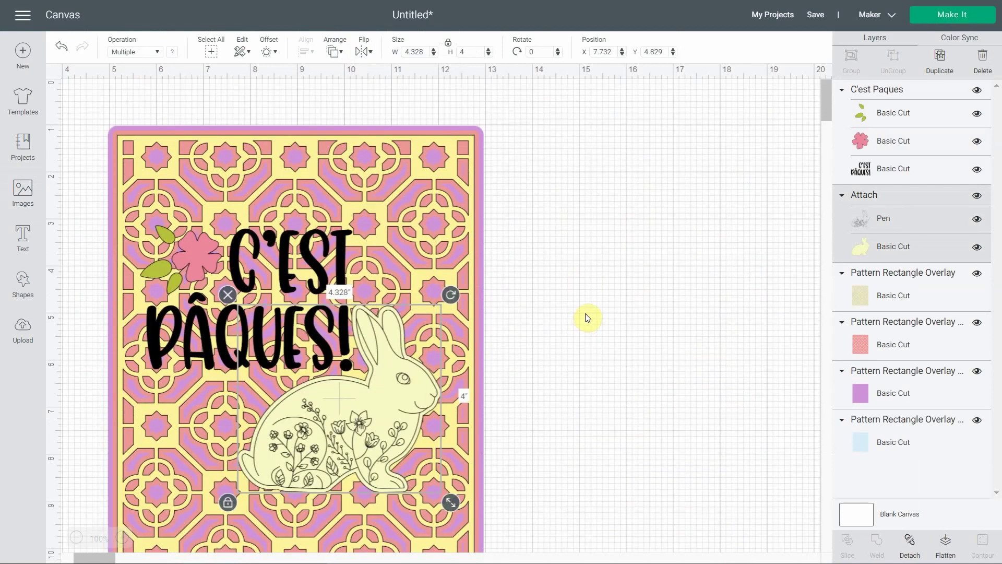
pyautogui.click(76, 538)
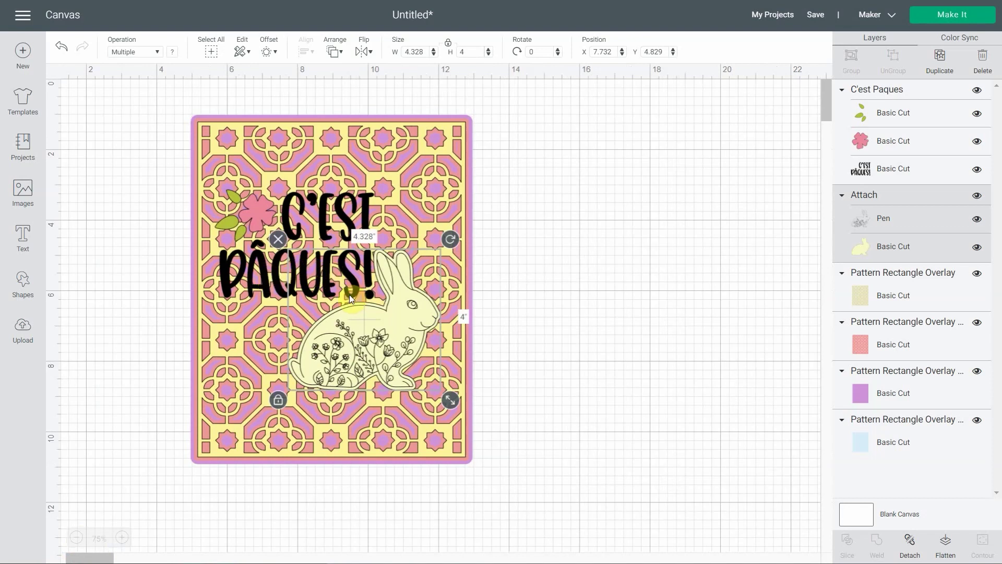
# Nudge and slightly shrink the bunny, then resize the C'est Pâques group to 4.28 × 2.939 in.
pyautogui.moveTo(430, 277); pyautogui.dragTo(374, 338)
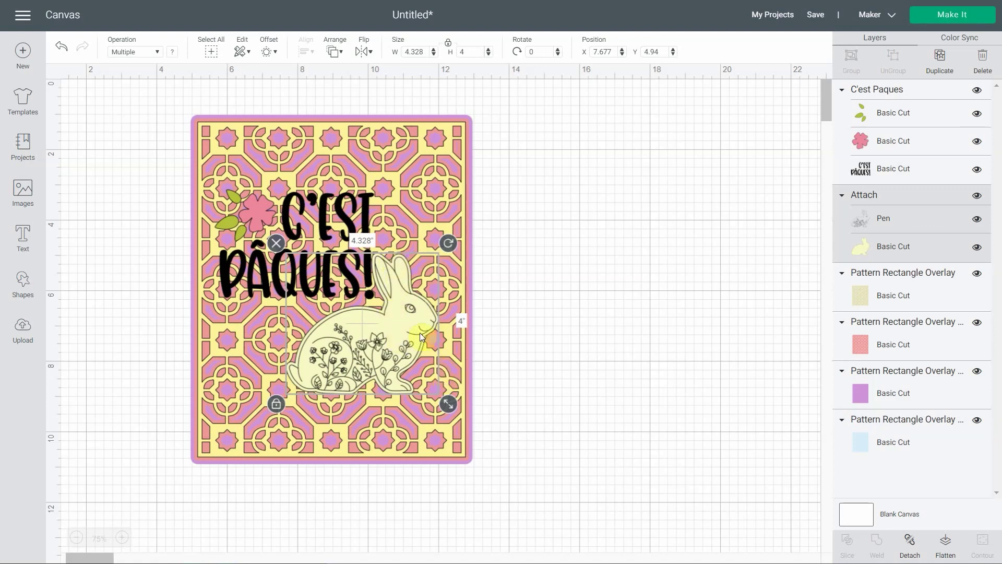
pyautogui.moveTo(448, 404); pyautogui.dragTo(441, 399)
pyautogui.moveTo(393, 351); pyautogui.dragTo(390, 349)
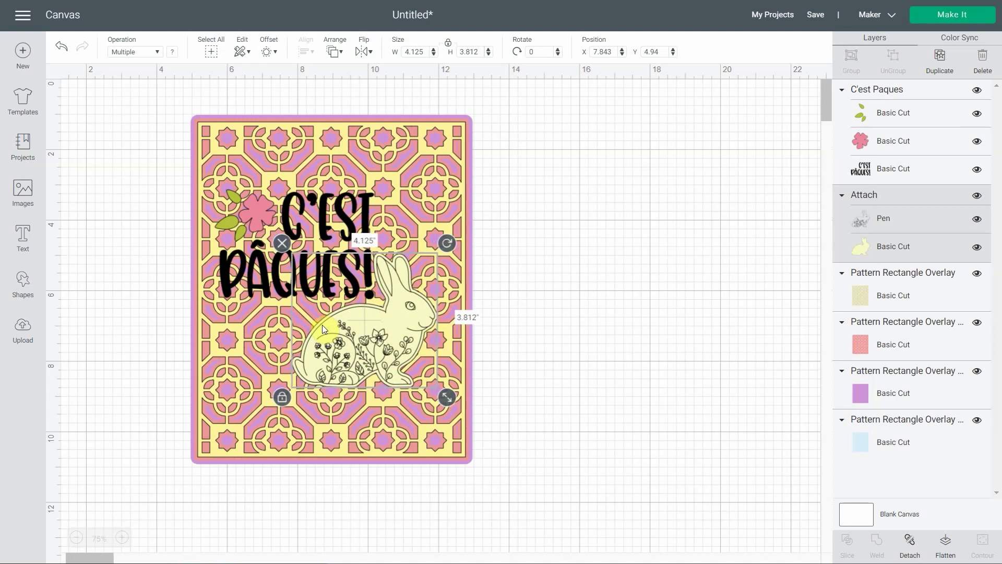
pyautogui.click(262, 265)
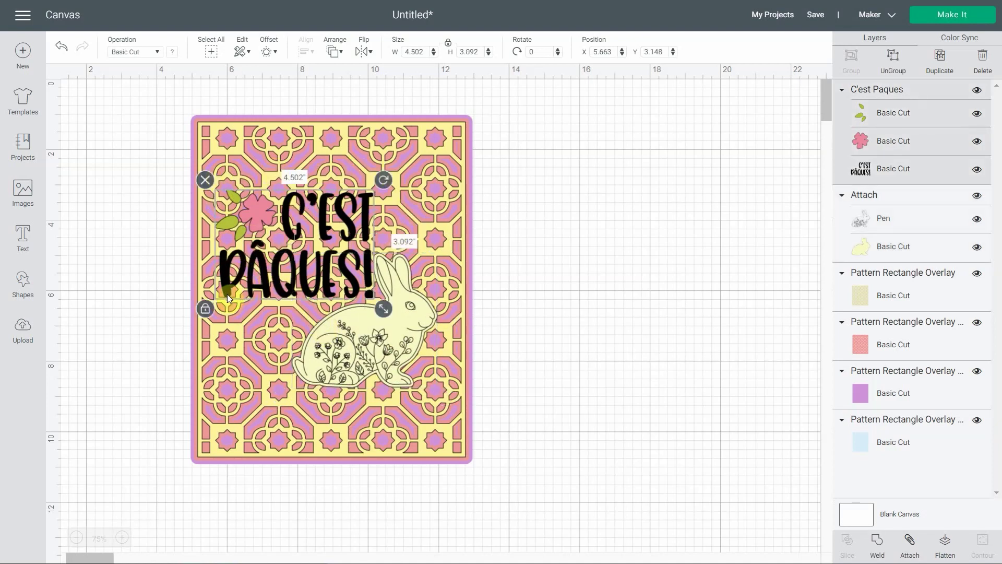
pyautogui.moveTo(367, 317); pyautogui.dragTo(345, 276)
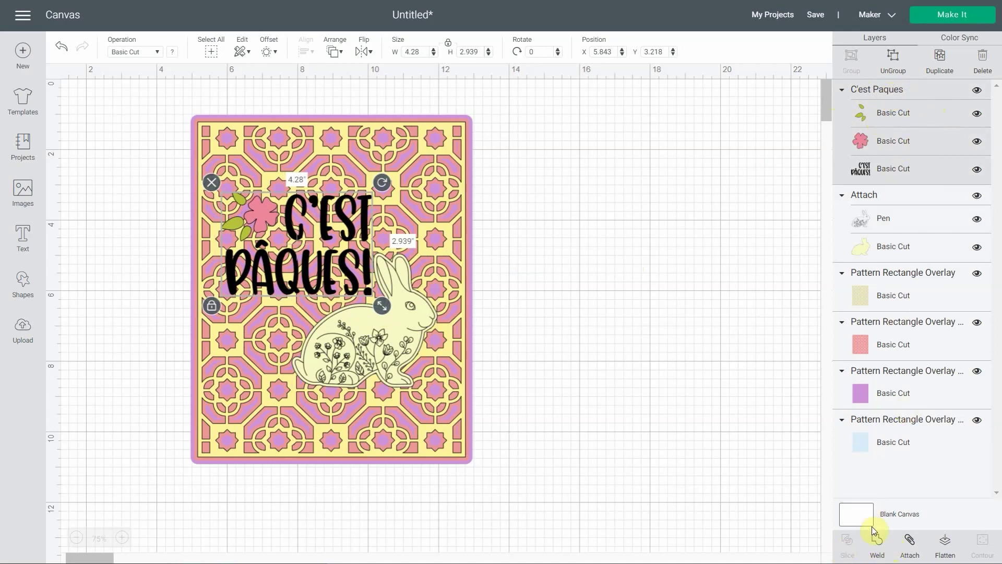
# Weld the C'est Pâques text, flower and leaves, and detach the bunny into Pen and Basic Cut layers.
pyautogui.click(876, 547)
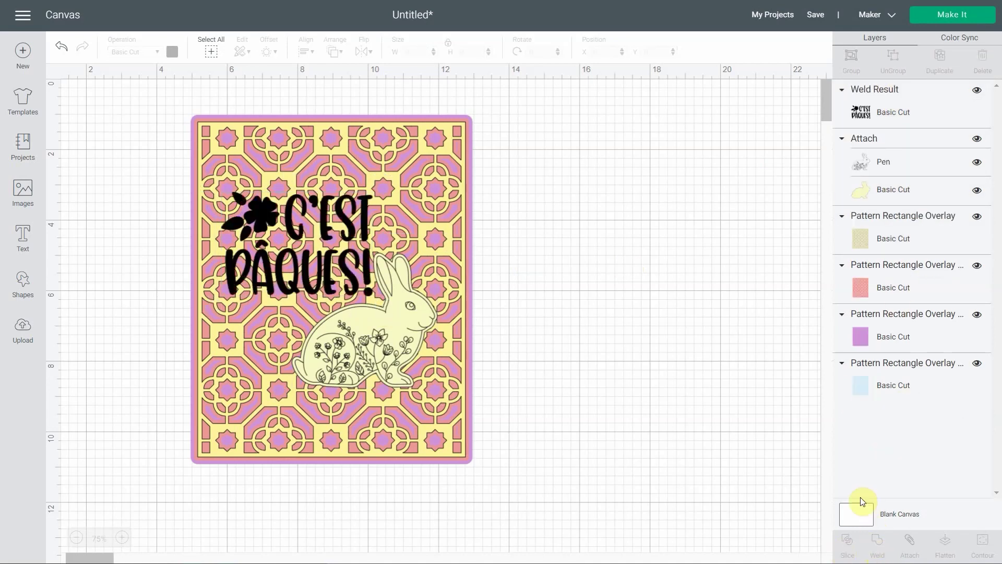
pyautogui.click(888, 151)
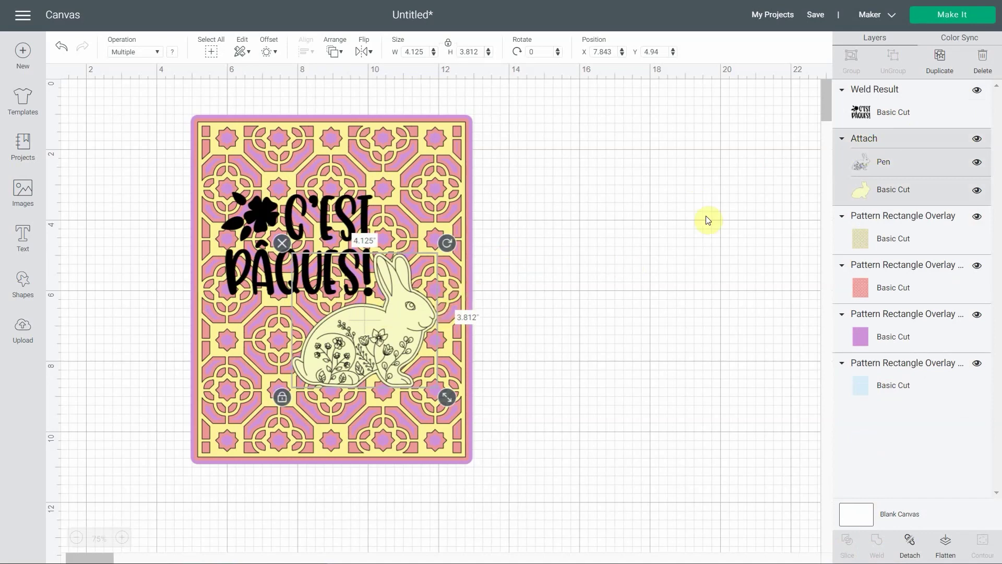
pyautogui.click(912, 547)
pyautogui.click(921, 157)
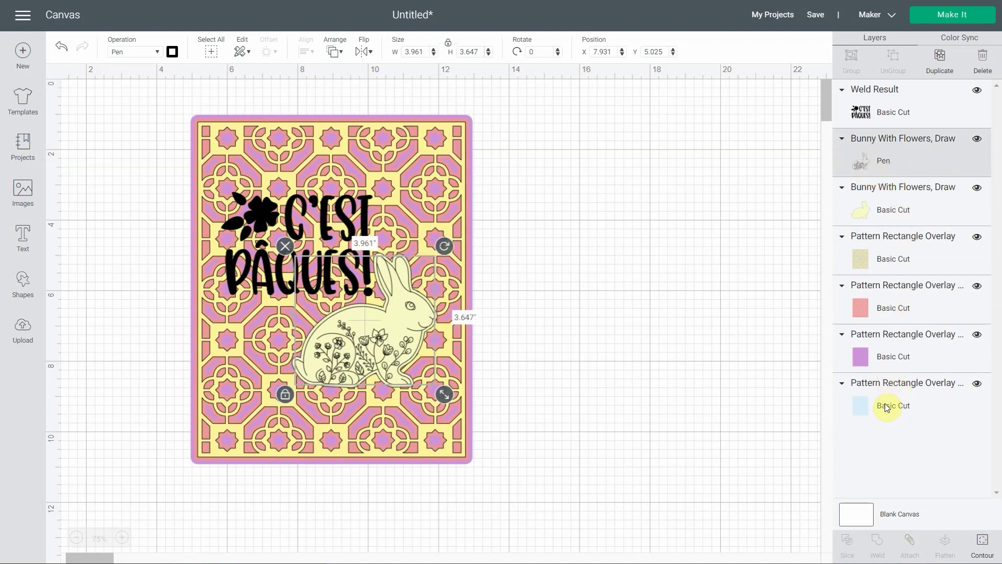
pyautogui.click(853, 405)
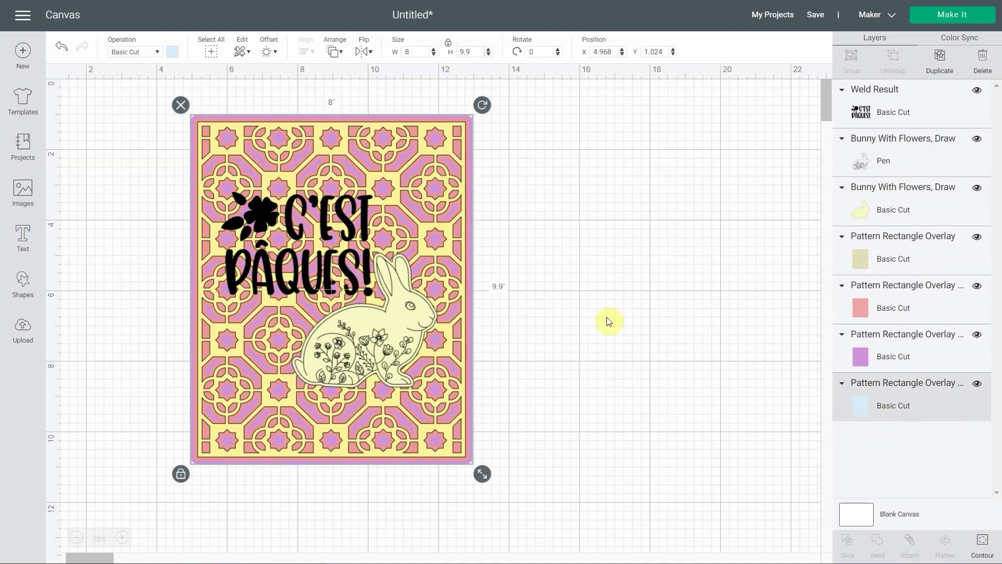
pyautogui.click(875, 159)
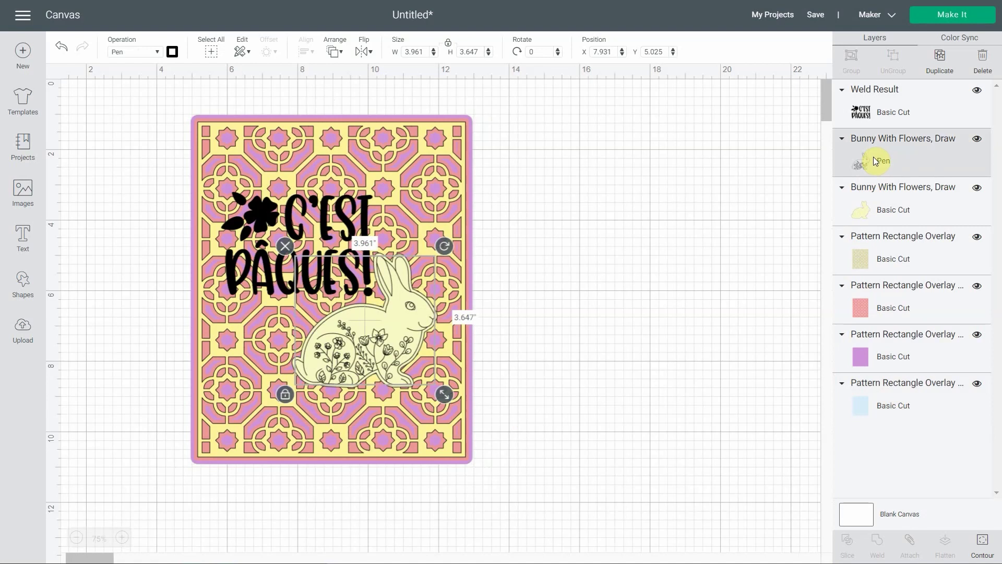
# Change the bunny's pen drawing to a Medium Foil operation in Aqua.
pyautogui.click(157, 51)
pyautogui.moveTo(159, 179)
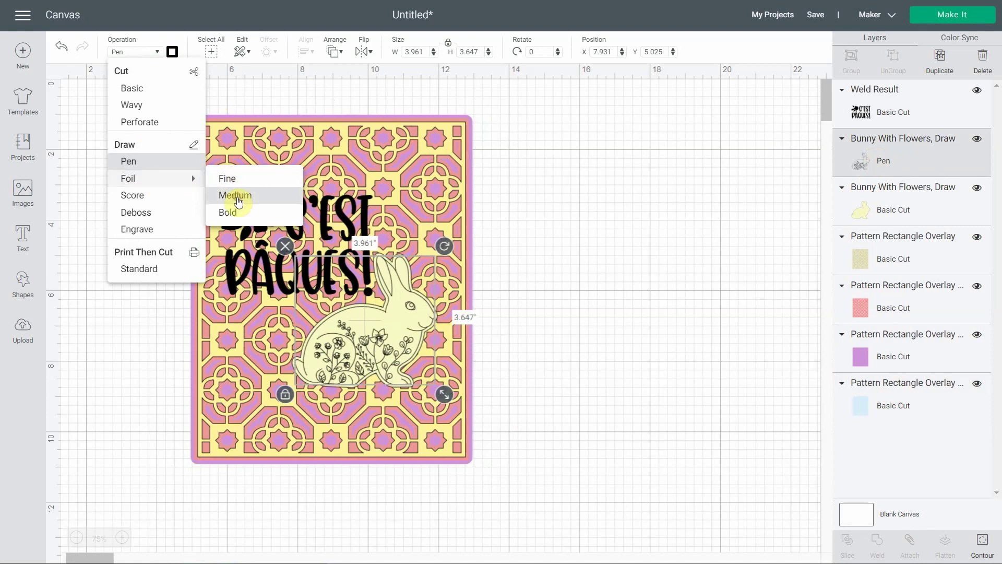
pyautogui.click(236, 195)
pyautogui.click(172, 52)
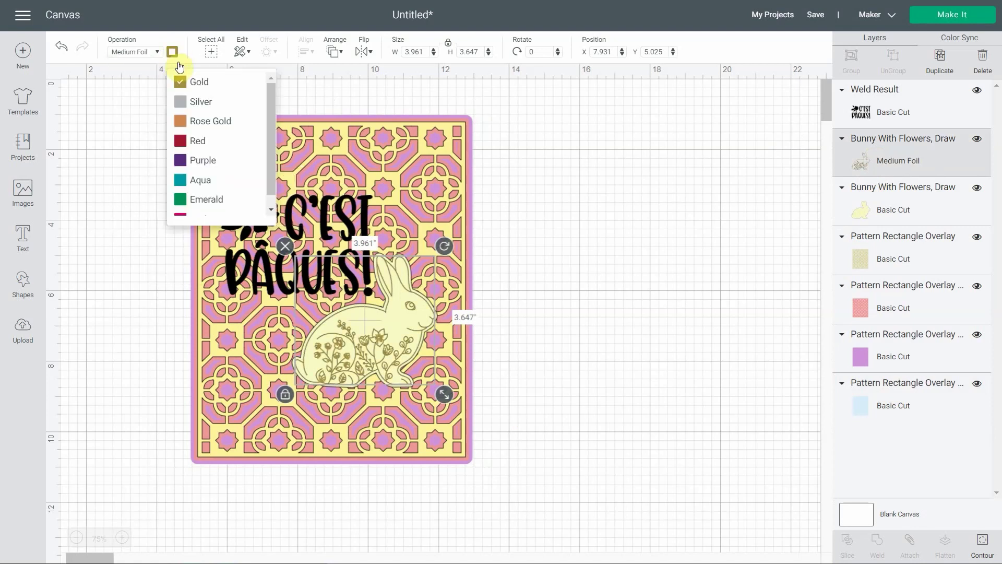
pyautogui.scroll(-1, 210, 181)
pyautogui.scroll(1, 210, 181)
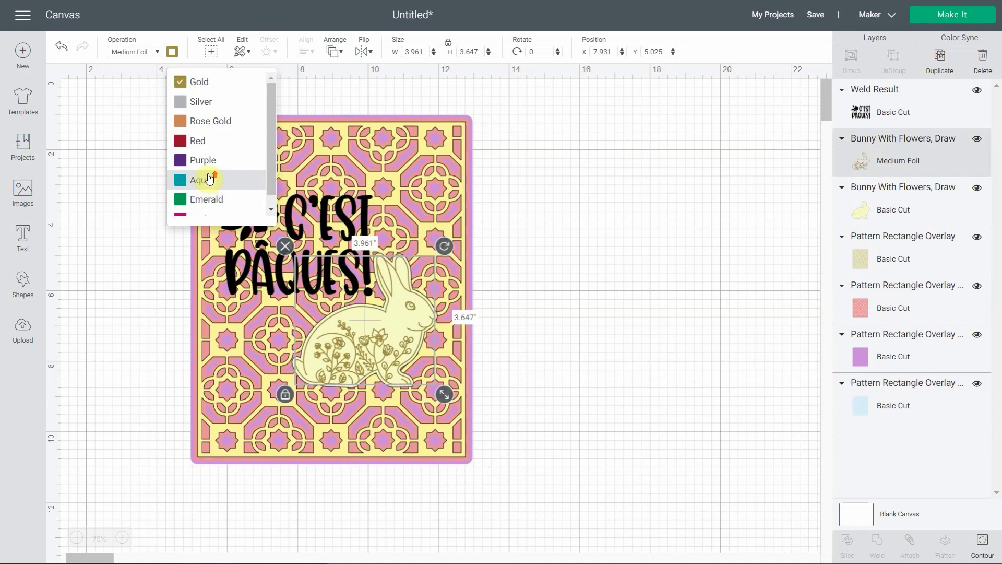
pyautogui.click(201, 183)
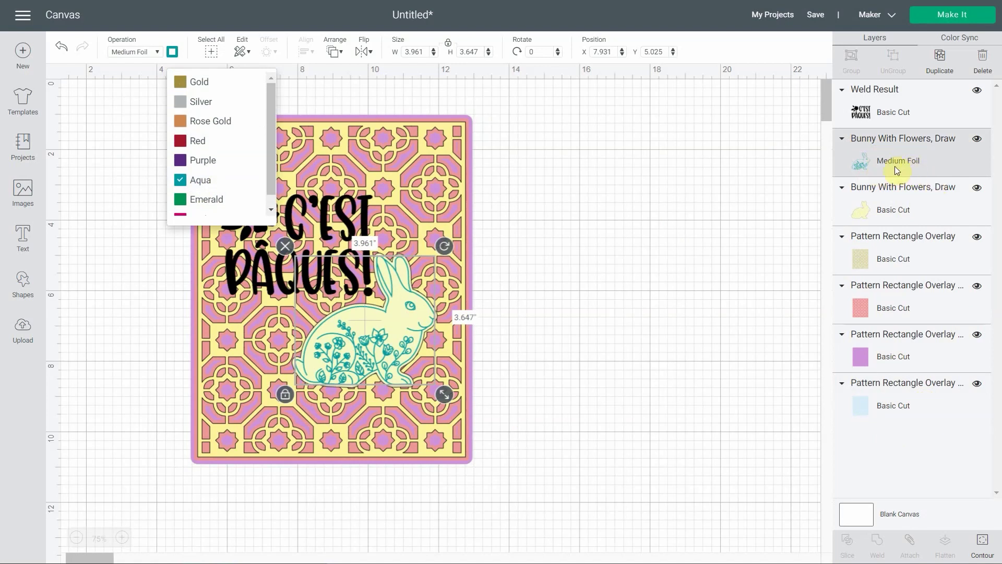
pyautogui.click(737, 161)
pyautogui.click(925, 155)
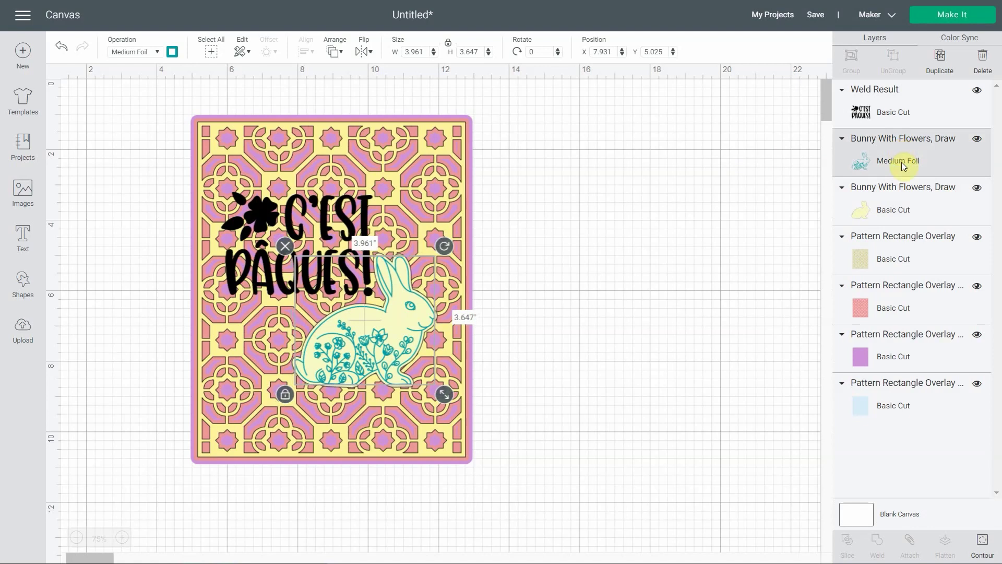
pyautogui.click(887, 214)
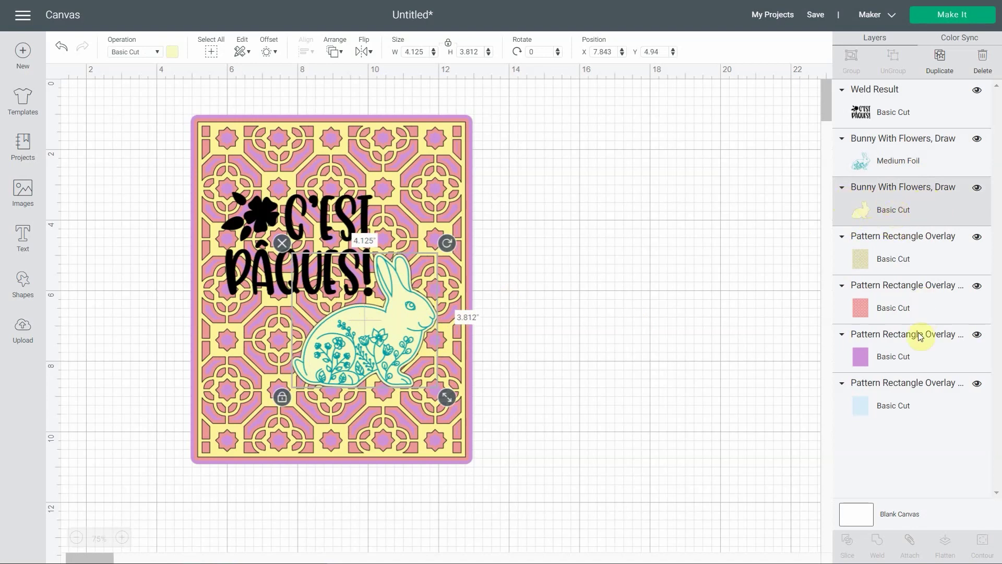
# Colour the bunny's Basic Cut shape purple.
pyautogui.click(893, 362)
pyautogui.click(892, 215)
pyautogui.click(173, 52)
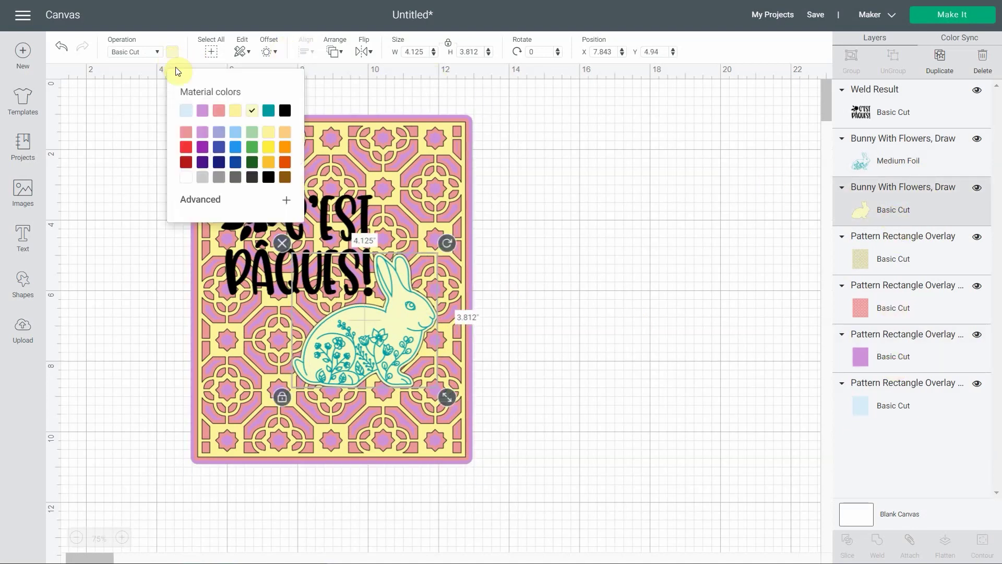
pyautogui.click(203, 111)
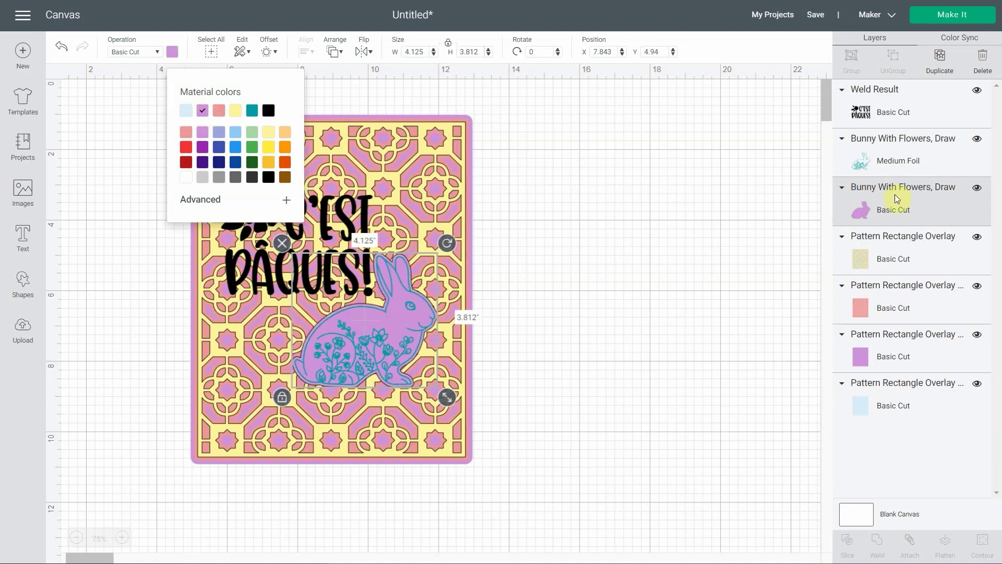
# Colour the welded C'est Pâques text light blue and preview a 0.1 in offset.
pyautogui.click(888, 125)
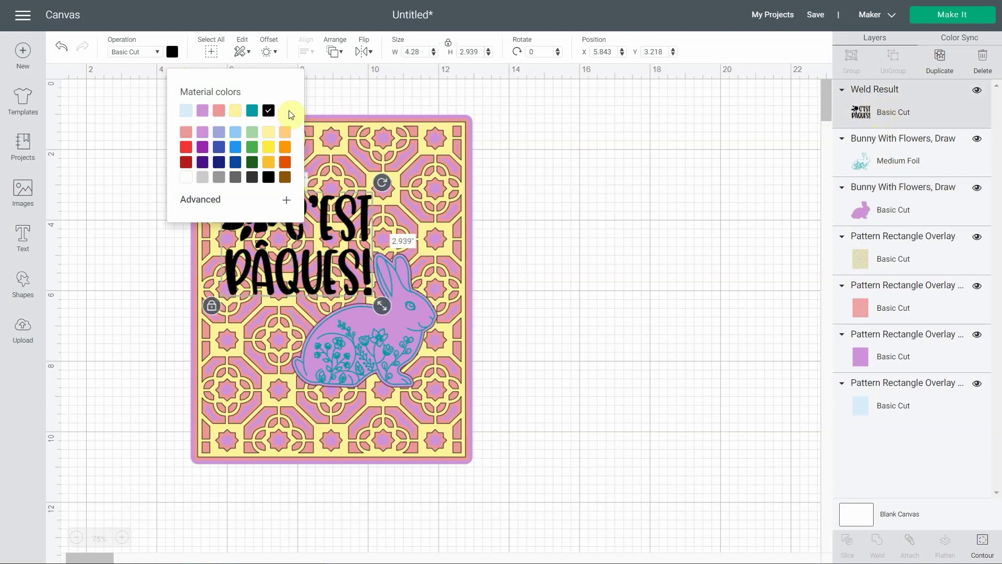
pyautogui.click(186, 111)
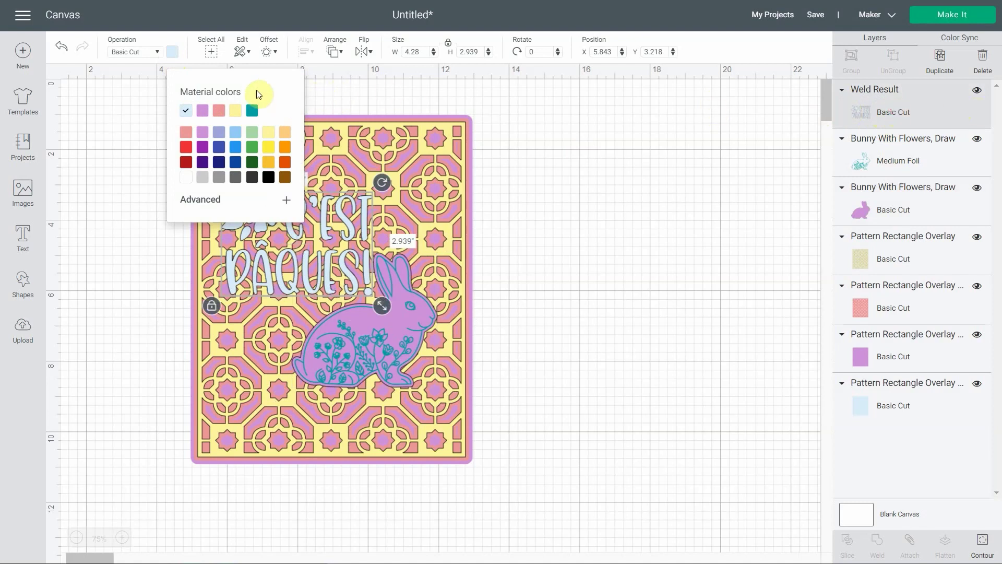
pyautogui.click(267, 51)
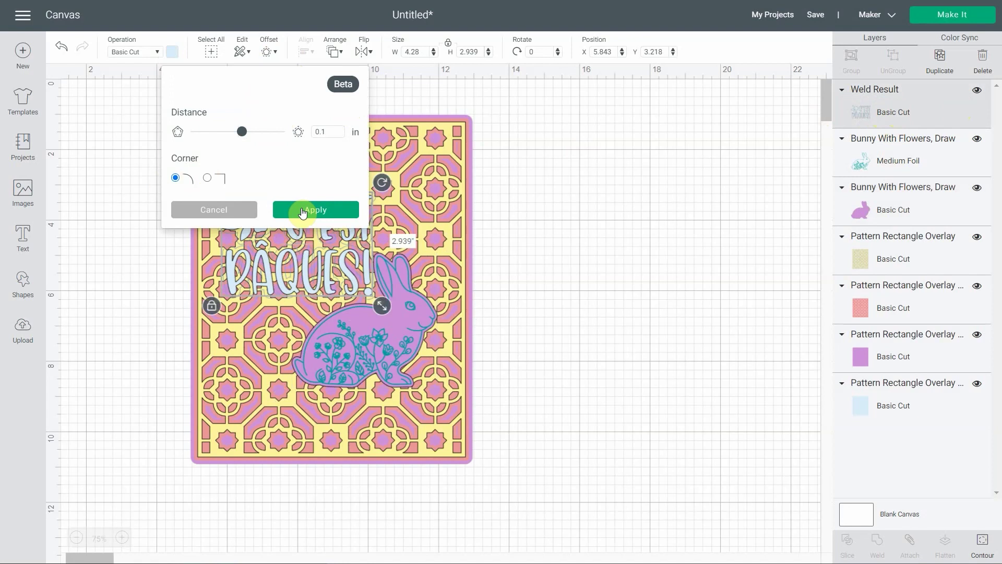
# Apply the 0.1 in text offset, colour it purple, and stack it below the bunny's foil layer.
pyautogui.click(302, 211)
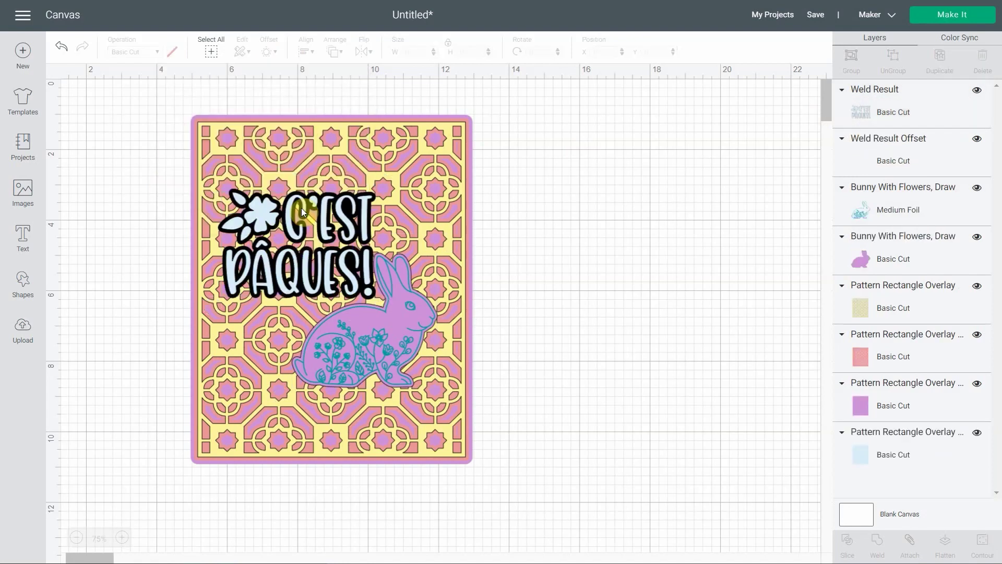
pyautogui.click(976, 92)
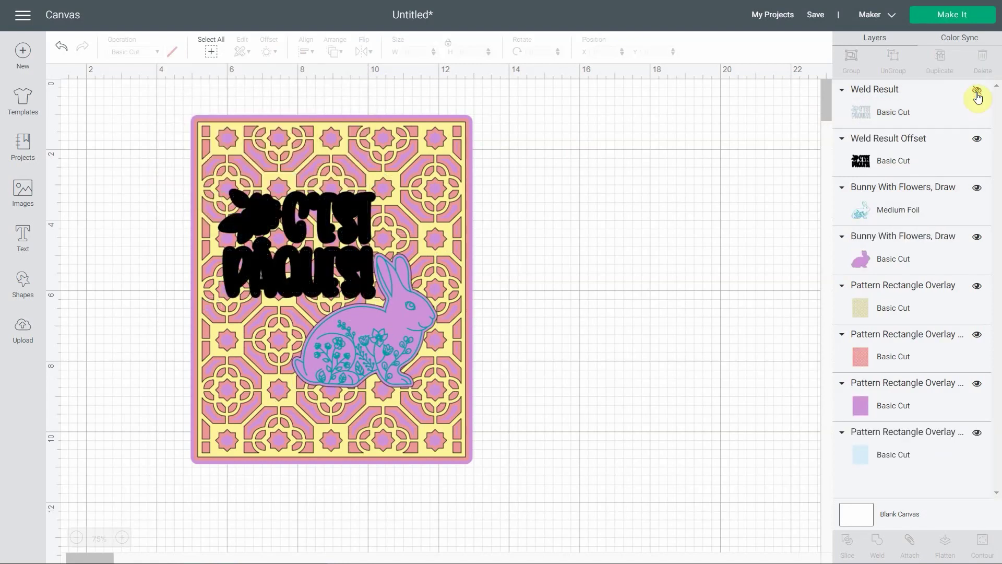
pyautogui.click(977, 94)
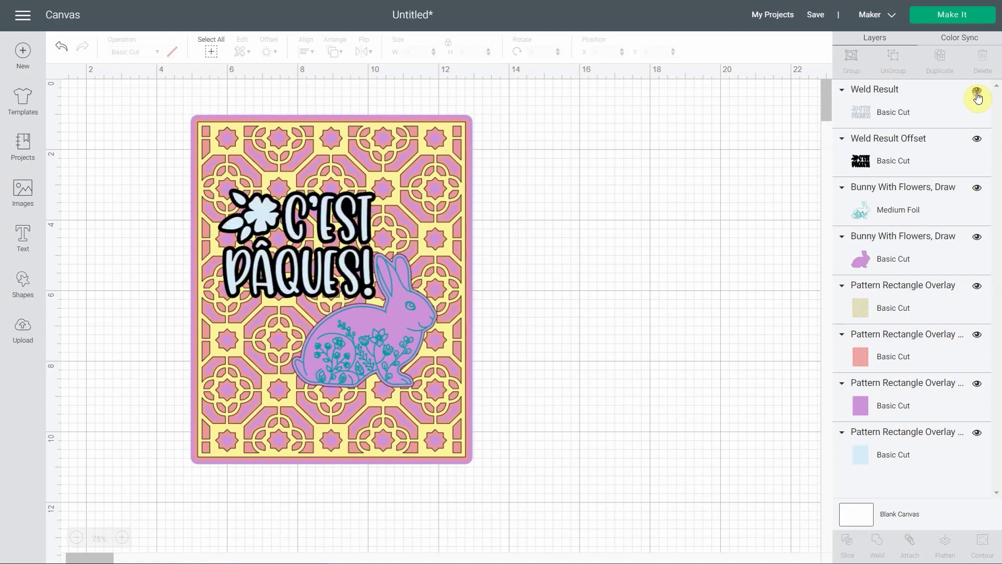
pyautogui.click(912, 157)
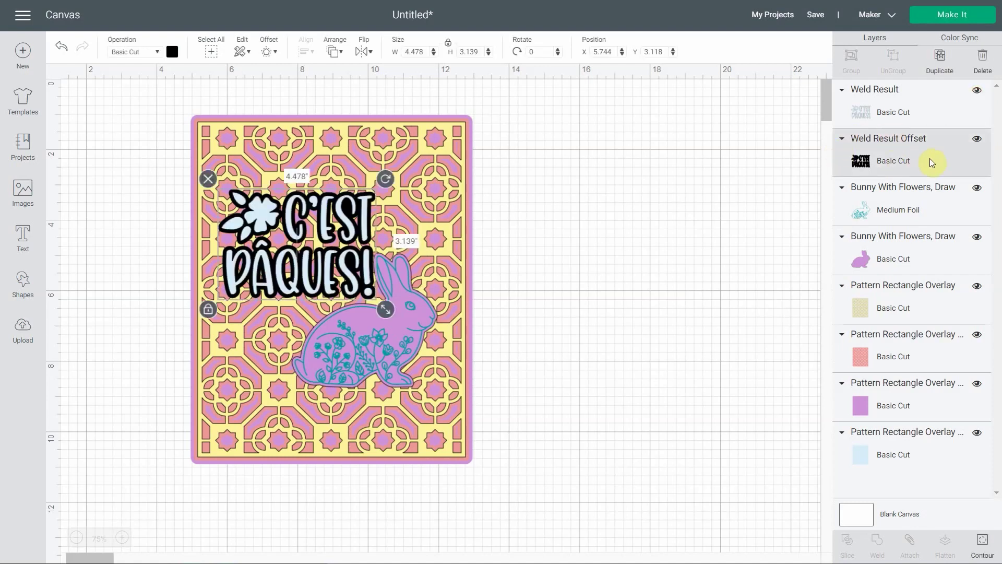
pyautogui.click(171, 51)
pyautogui.click(203, 114)
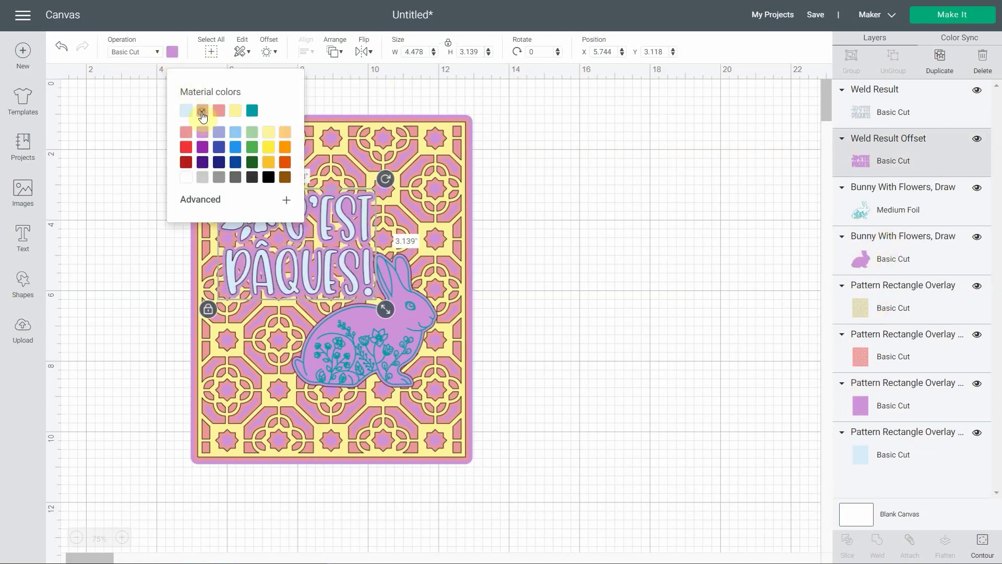
pyautogui.moveTo(893, 155)
pyautogui.mouseDown()
pyautogui.moveTo(875, 161)
pyautogui.moveTo(876, 208)
pyautogui.mouseUp()
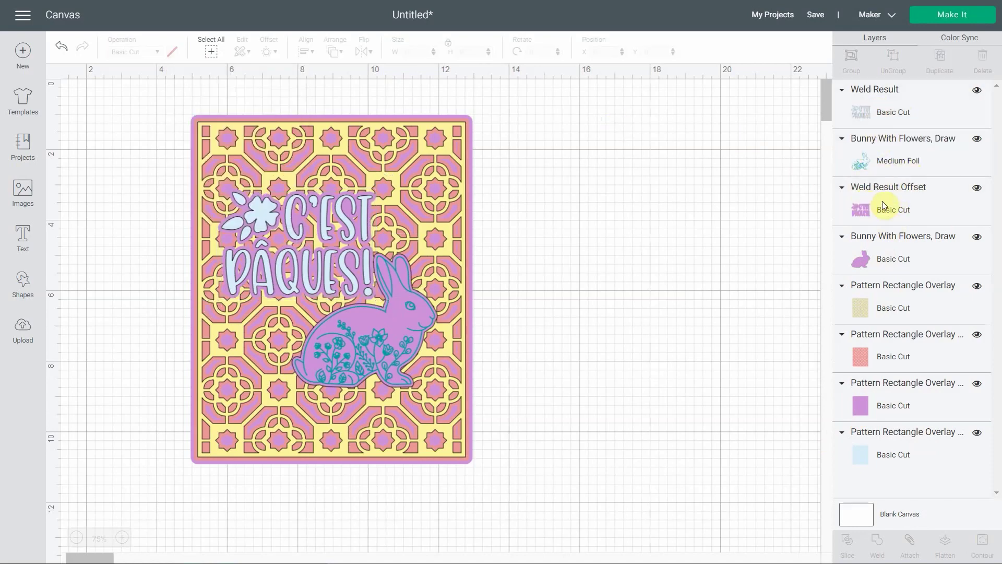
# Change the welded C'est Pâques text to an Aqua Medium Foil layer.
pyautogui.click(893, 114)
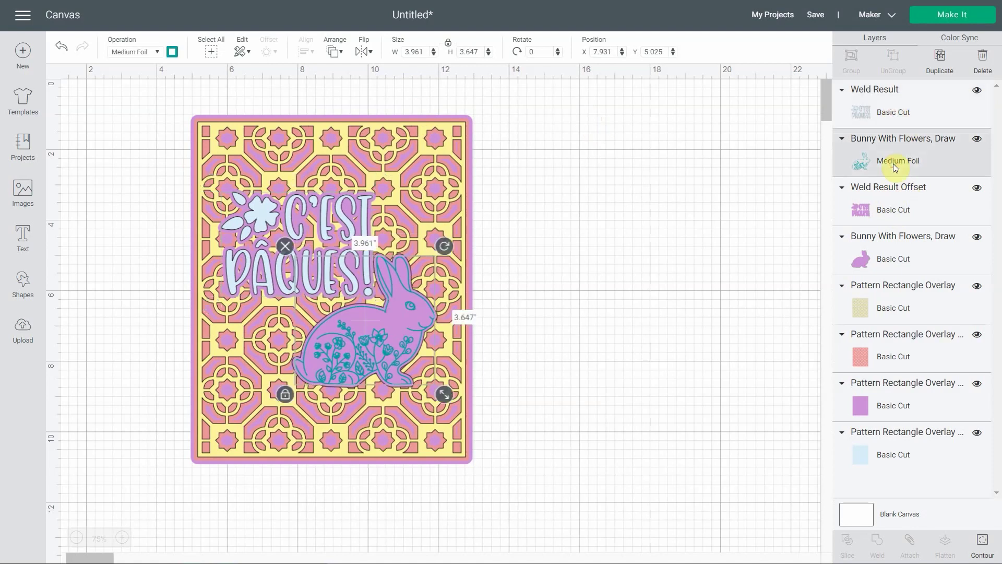
pyautogui.click(892, 114)
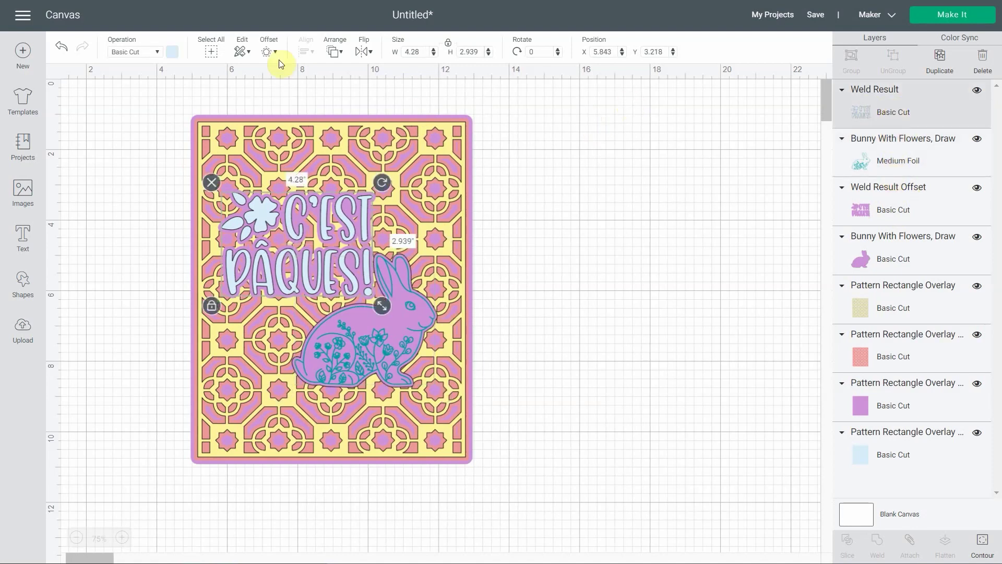
pyautogui.click(155, 51)
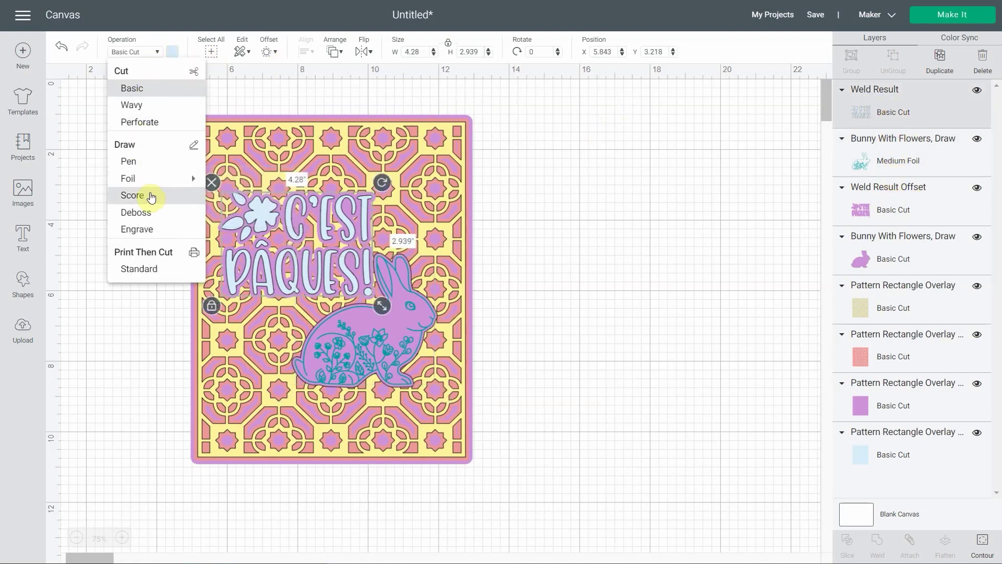
pyautogui.moveTo(159, 179)
pyautogui.click(236, 197)
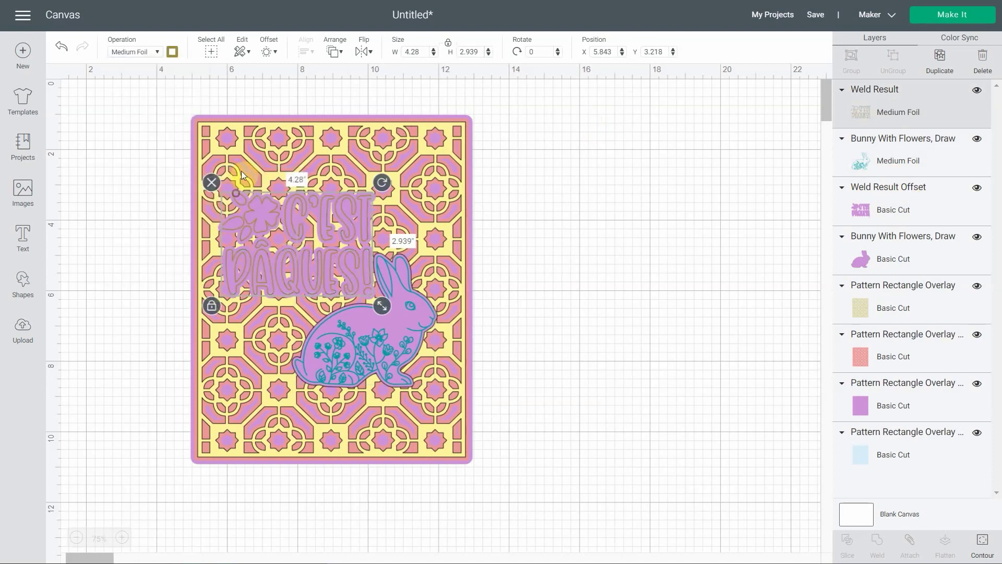
pyautogui.click(173, 51)
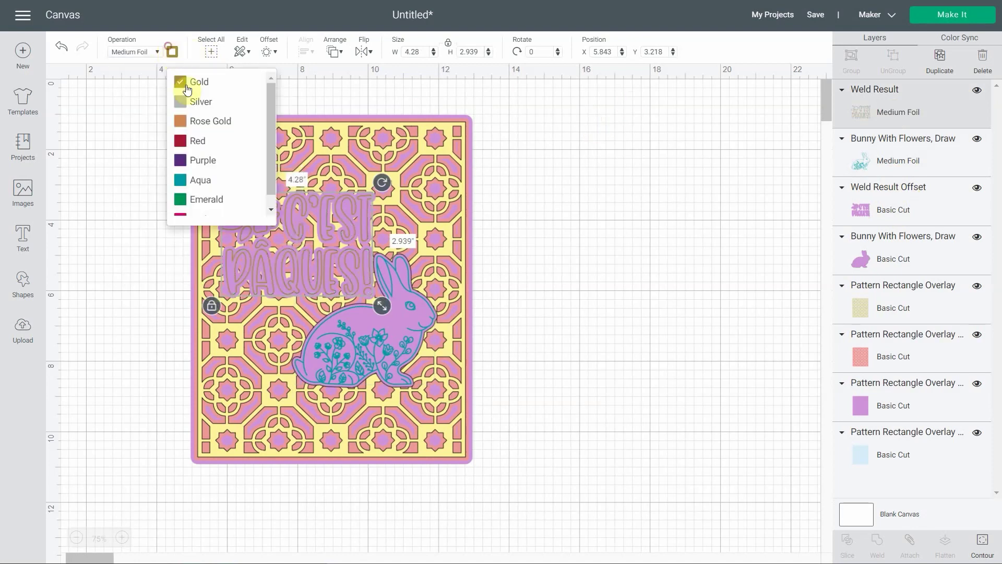
pyautogui.click(215, 188)
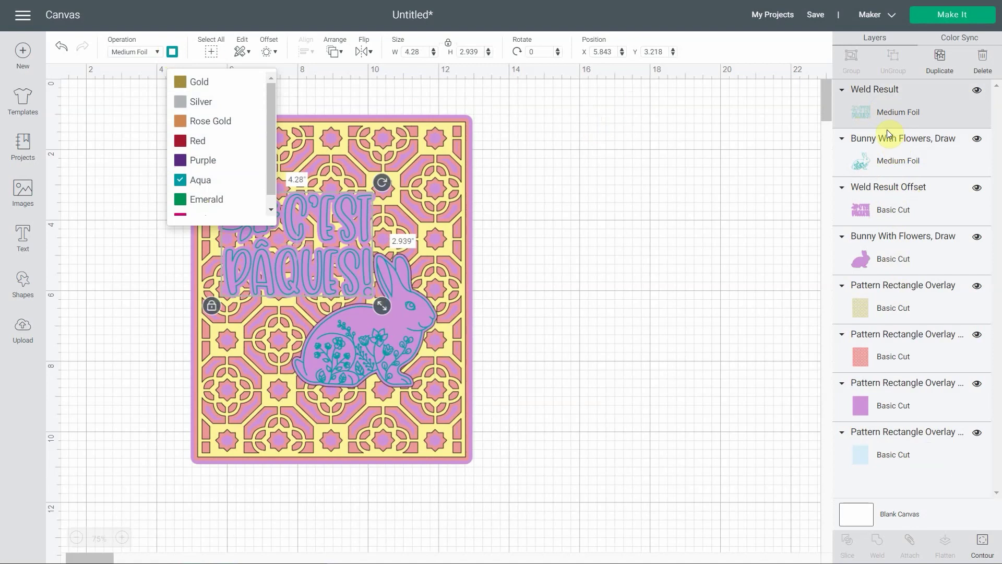
pyautogui.click(802, 251)
pyautogui.click(875, 221)
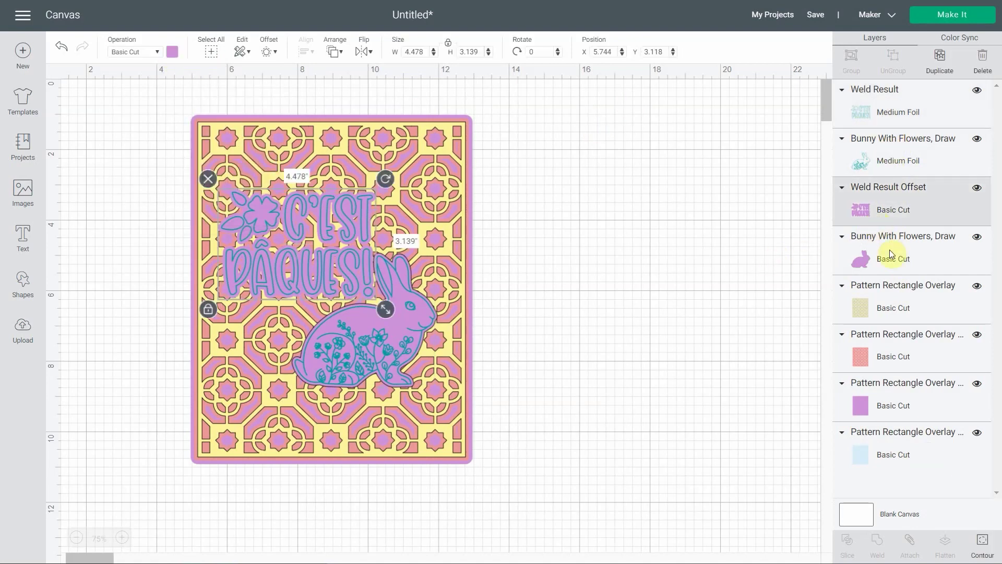
# Weld the text's offset backing and purple bunny base into one Basic Cut layer below the foil bunny.
pyautogui.keyDown('shift'); pyautogui.click(890, 250); pyautogui.keyUp('shift')
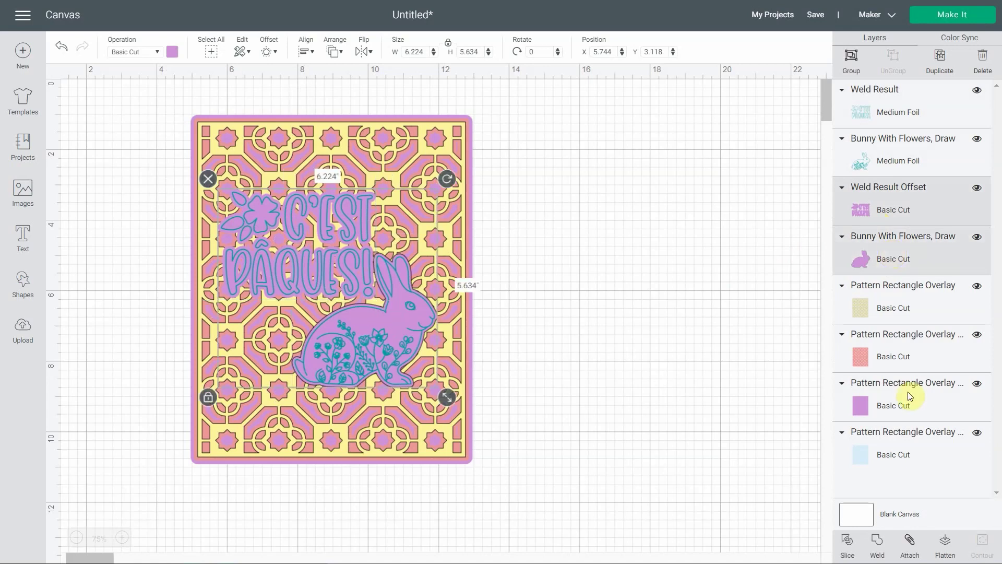
pyautogui.click(878, 547)
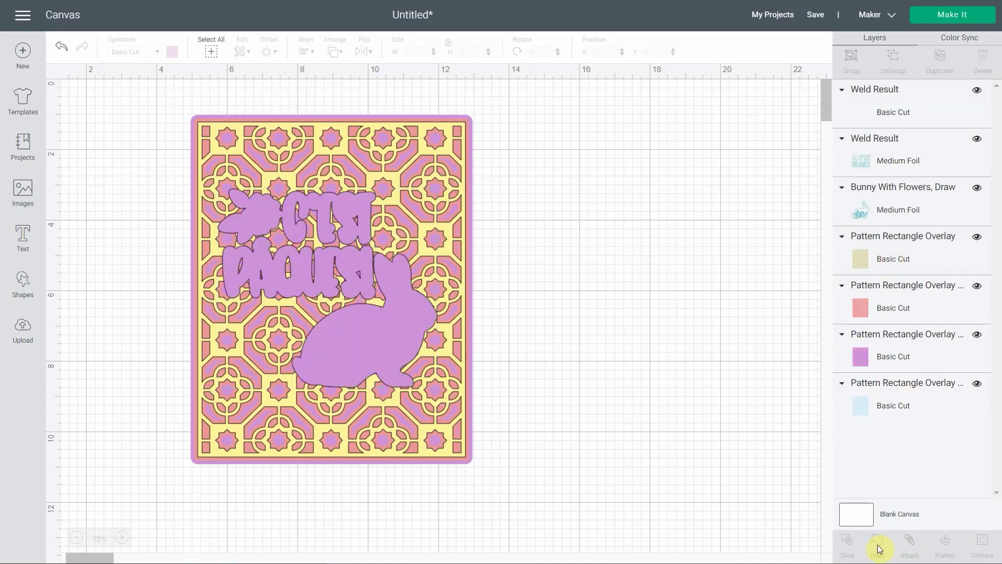
pyautogui.moveTo(872, 114); pyautogui.dragTo(879, 214)
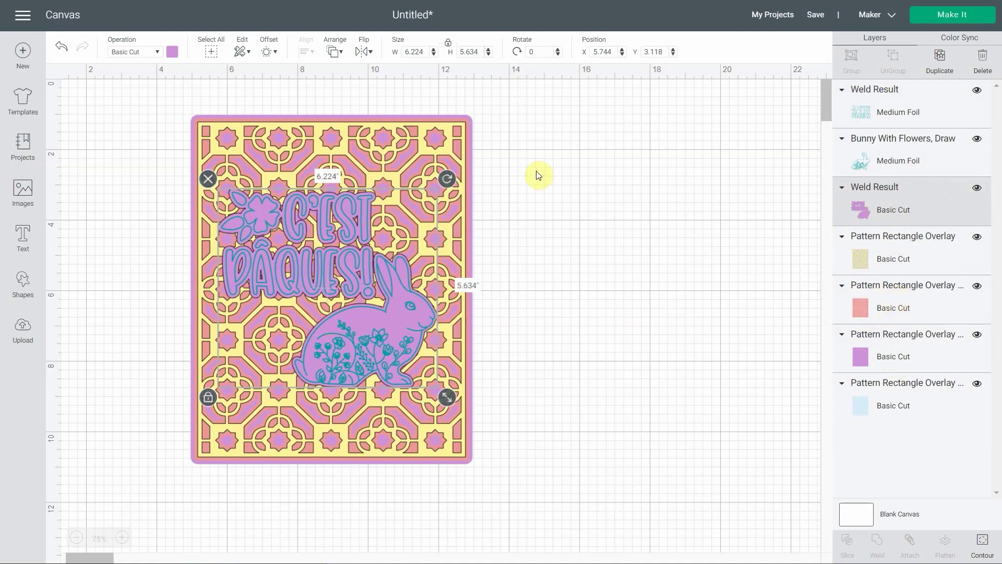
pyautogui.click(270, 55)
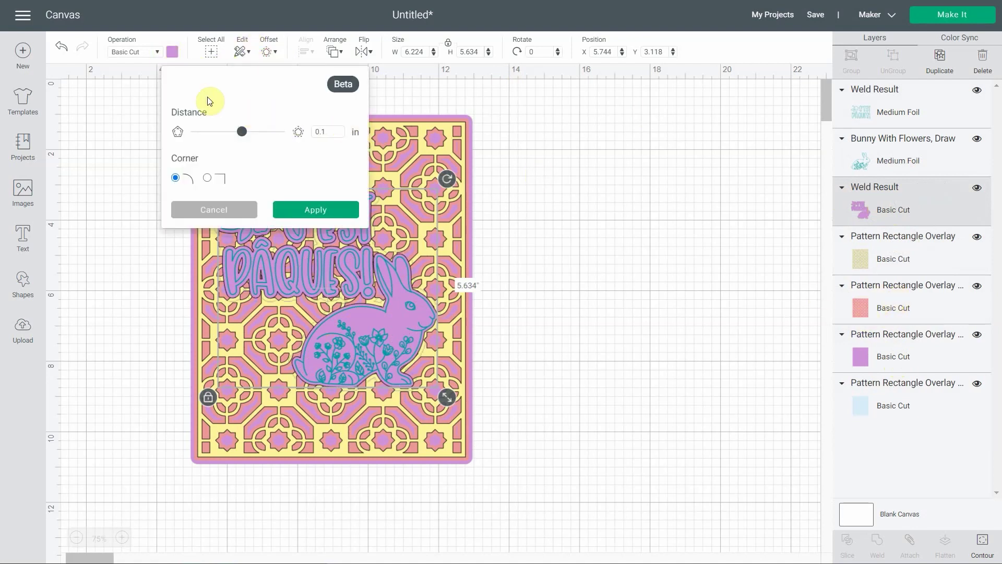
# Apply a 0.1 in offset outline around the merged shape and check it by toggling layer visibility.
pyautogui.click(310, 208)
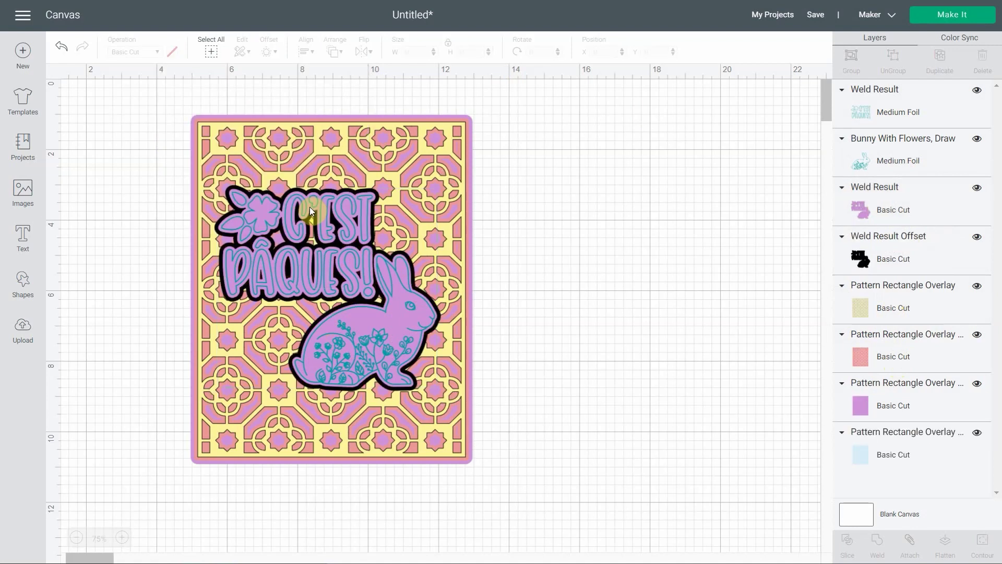
pyautogui.click(977, 187)
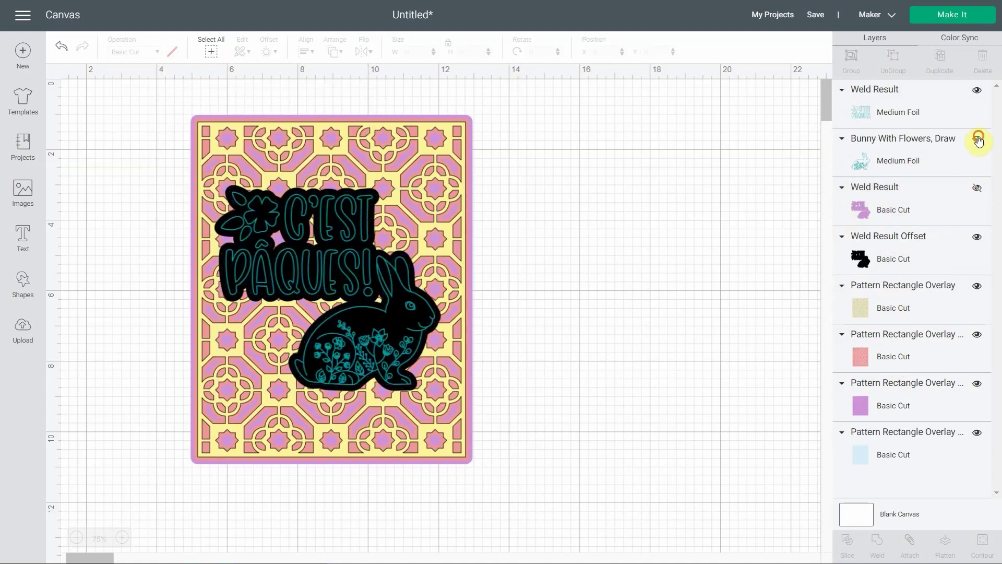
pyautogui.click(976, 138)
pyautogui.click(977, 90)
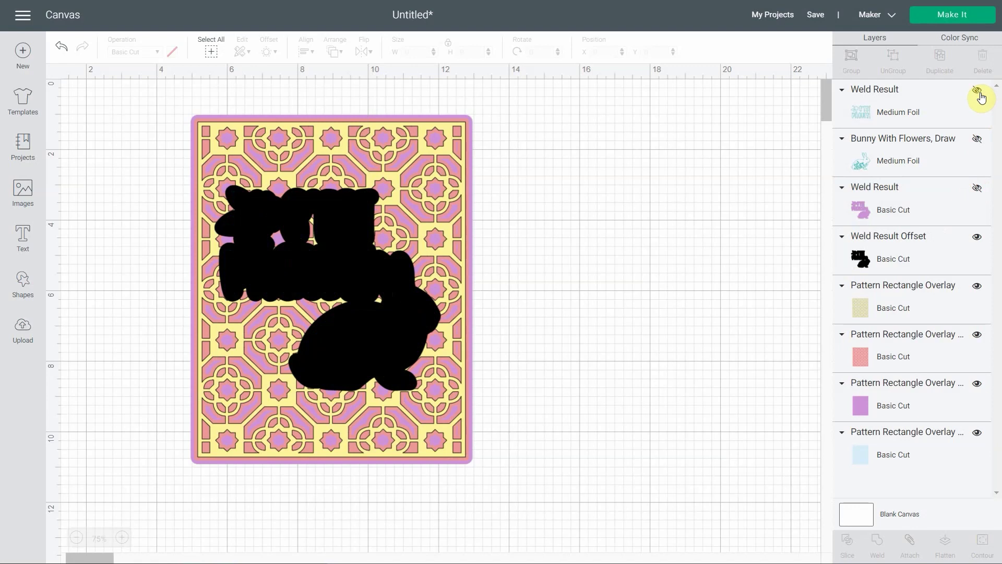
pyautogui.click(978, 91)
pyautogui.click(977, 138)
pyautogui.click(974, 184)
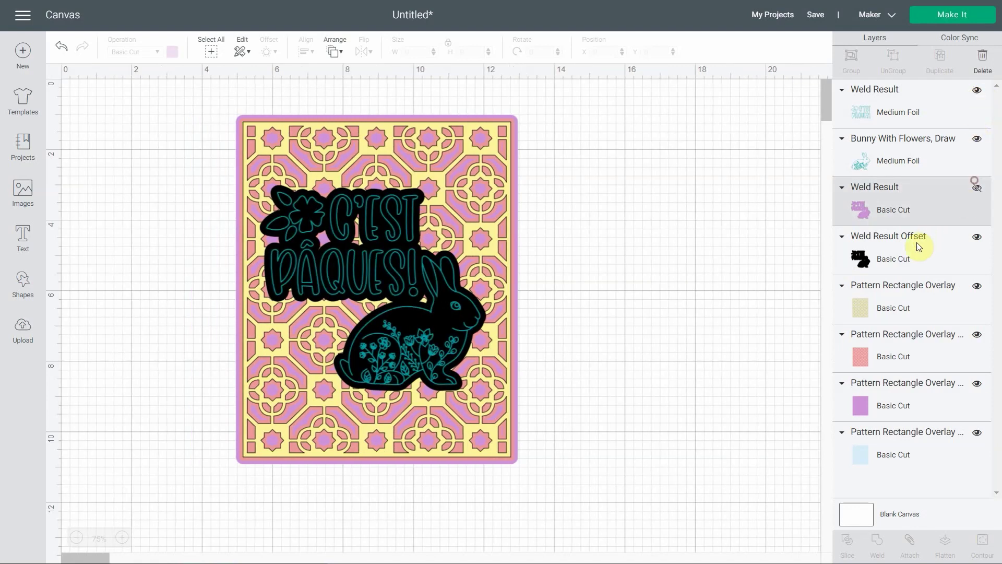
pyautogui.click(918, 244)
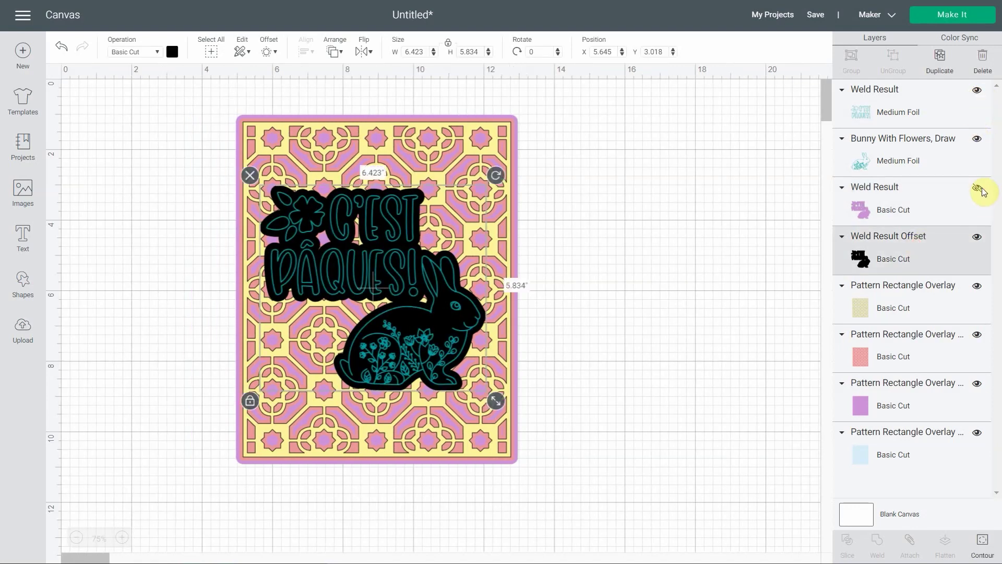
pyautogui.click(979, 189)
pyautogui.click(918, 241)
# Colour the new 6.423 × 5.834 in outline layer salmon.
pyautogui.click(174, 54)
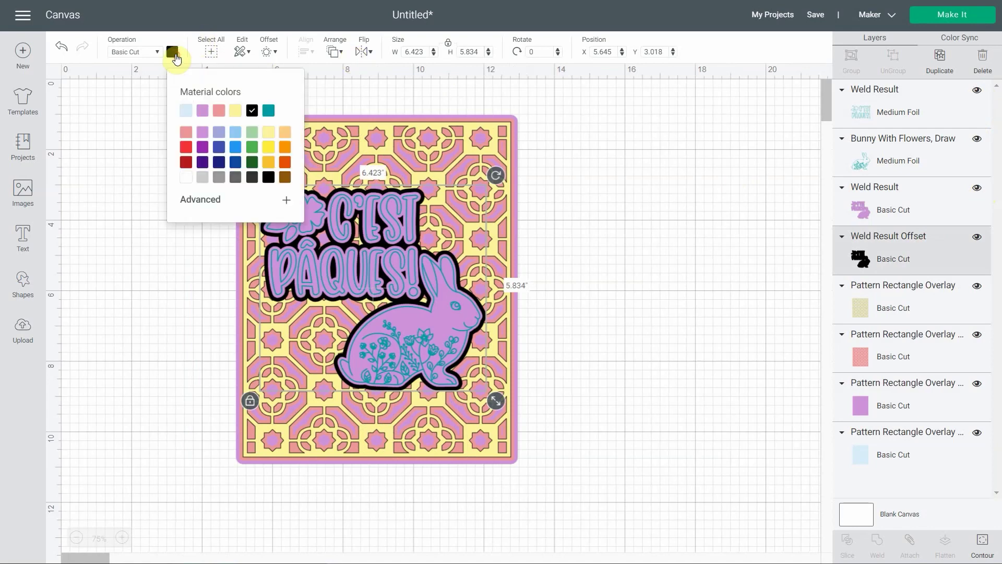
pyautogui.click(218, 116)
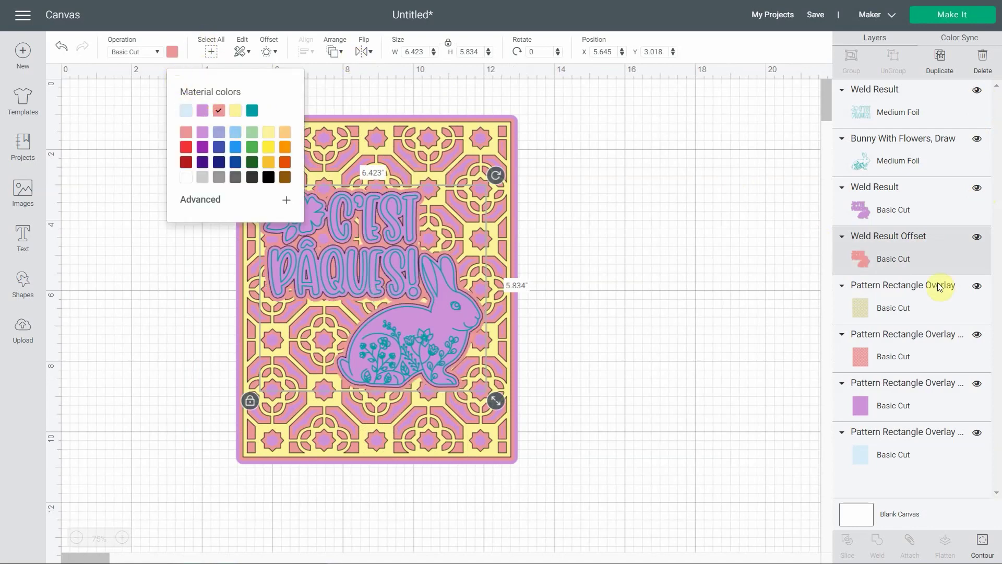
pyautogui.click(918, 307)
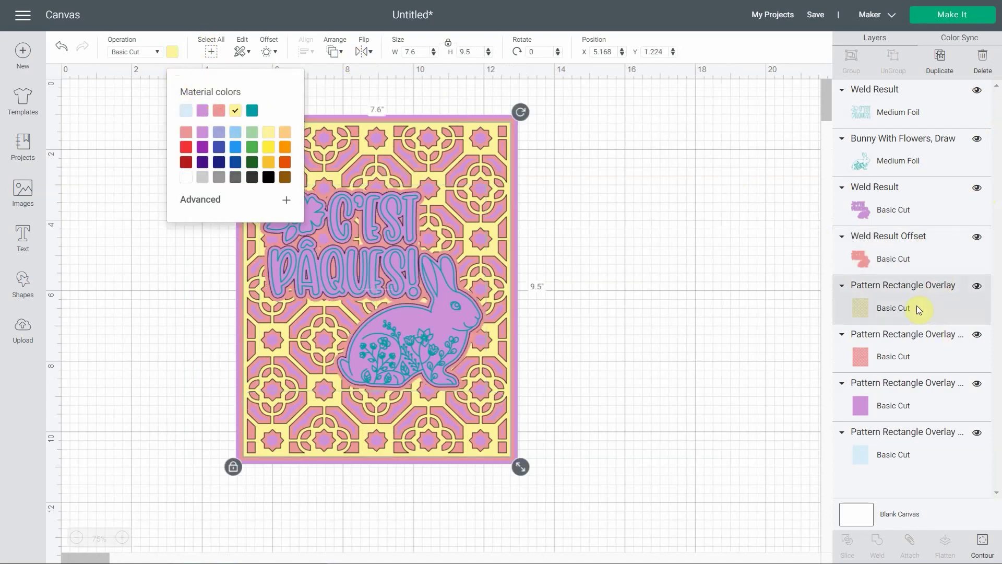
pyautogui.click(877, 249)
pyautogui.click(712, 188)
pyautogui.click(882, 247)
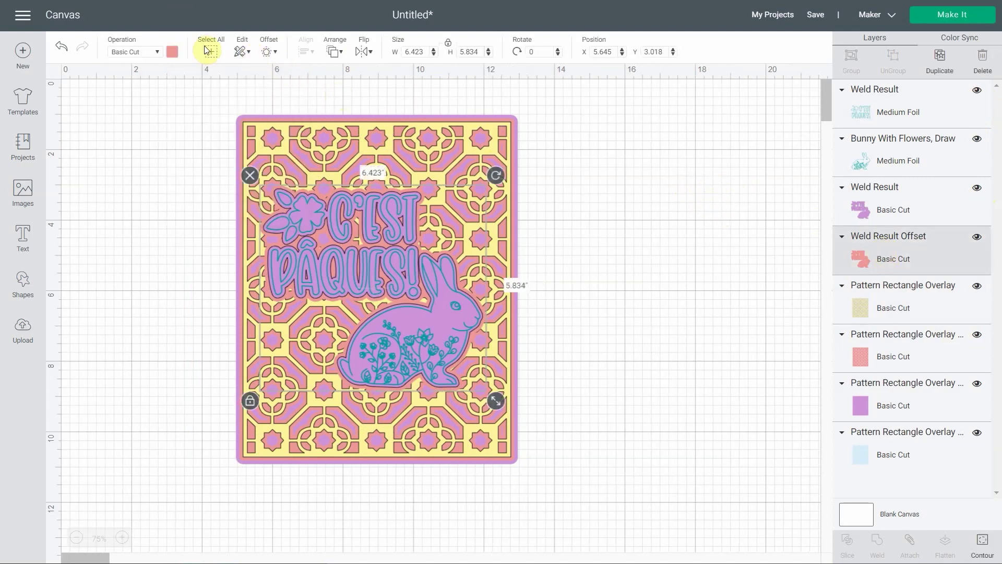
# Add a second offset outline (about 6.623 × 6.033 in) around the salmon layer and colour it pale yellow.
pyautogui.click(273, 52)
pyautogui.click(320, 208)
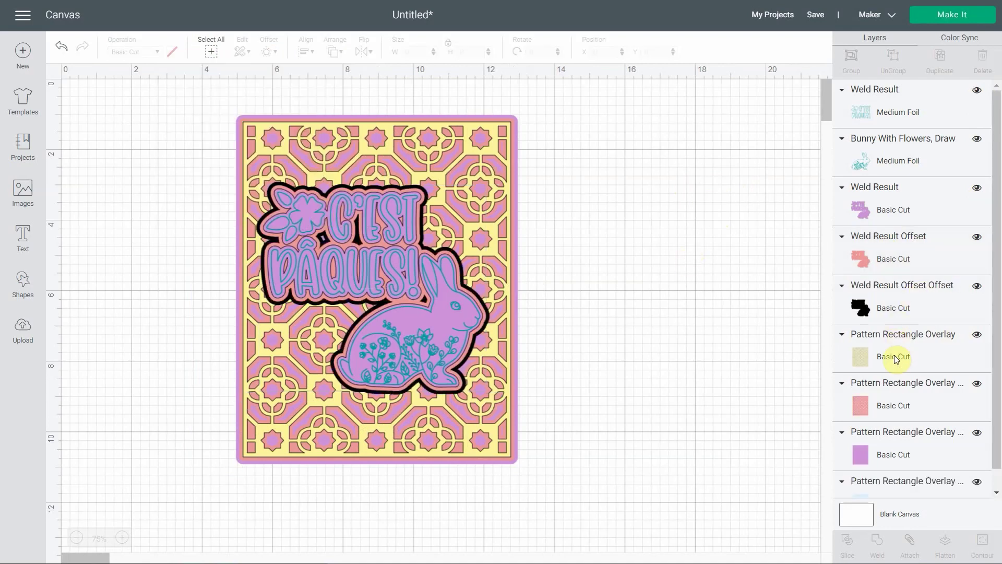
pyautogui.click(894, 357)
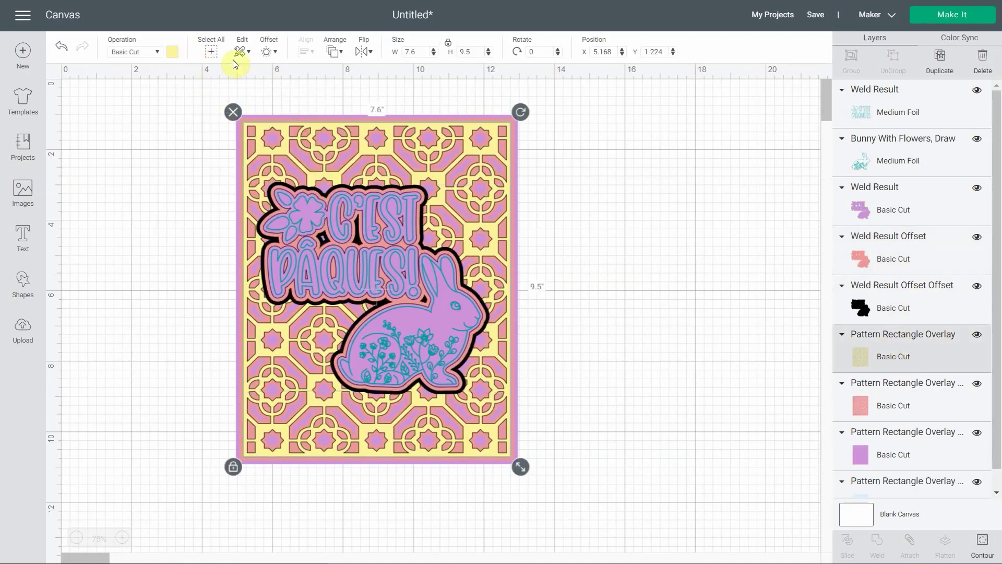
pyautogui.click(174, 52)
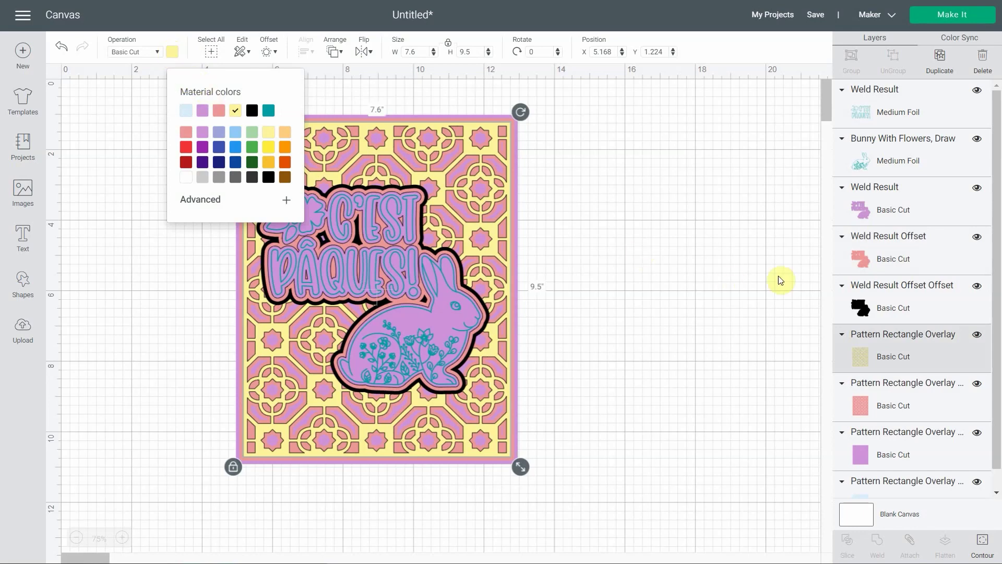
pyautogui.click(876, 308)
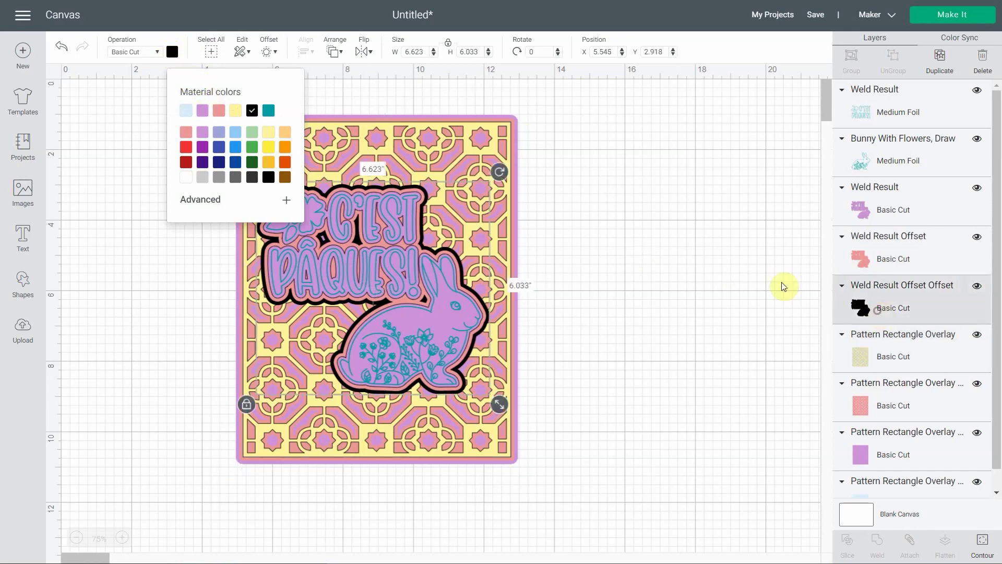
pyautogui.click(236, 111)
pyautogui.click(742, 230)
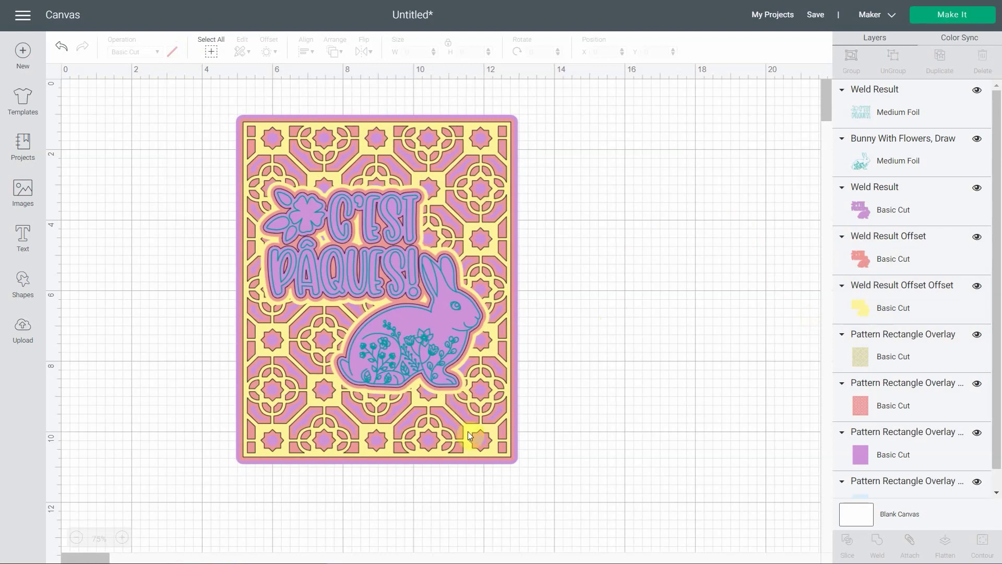
# Duplicate the salmon and yellow outline layers, then hide and collapse the top copies.
pyautogui.click(931, 308)
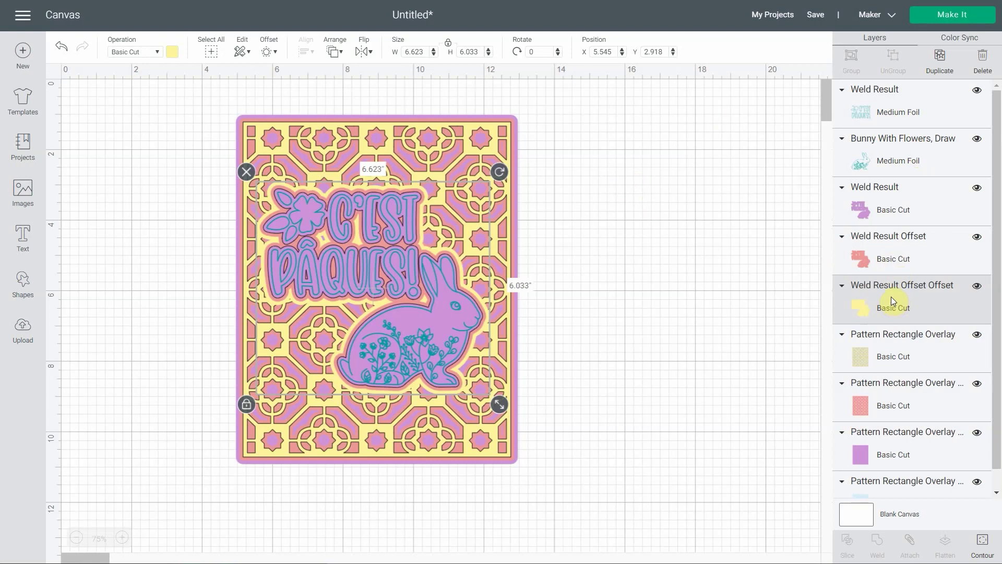
pyautogui.keyDown('shift'); pyautogui.click(891, 257); pyautogui.keyUp('shift')
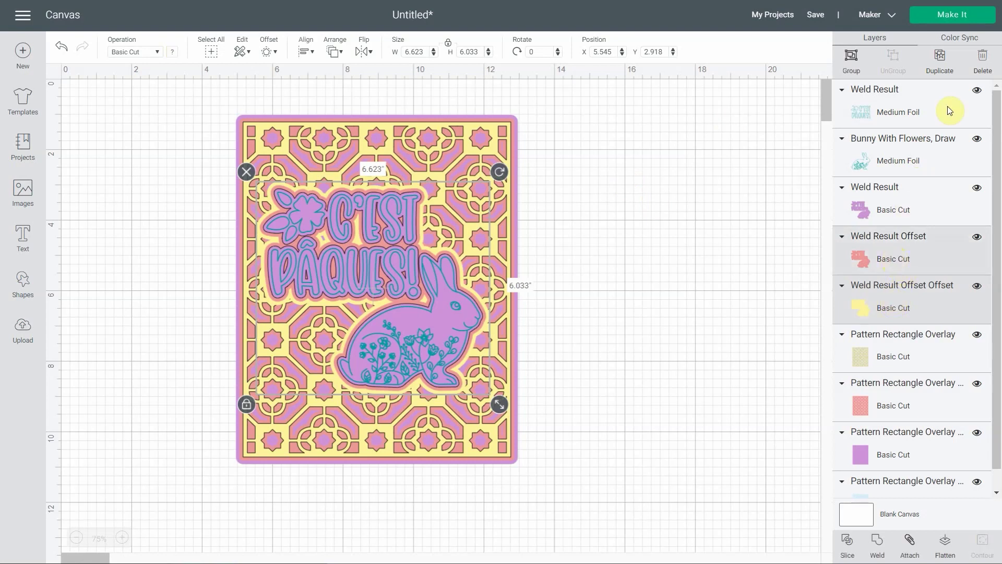
pyautogui.click(941, 72)
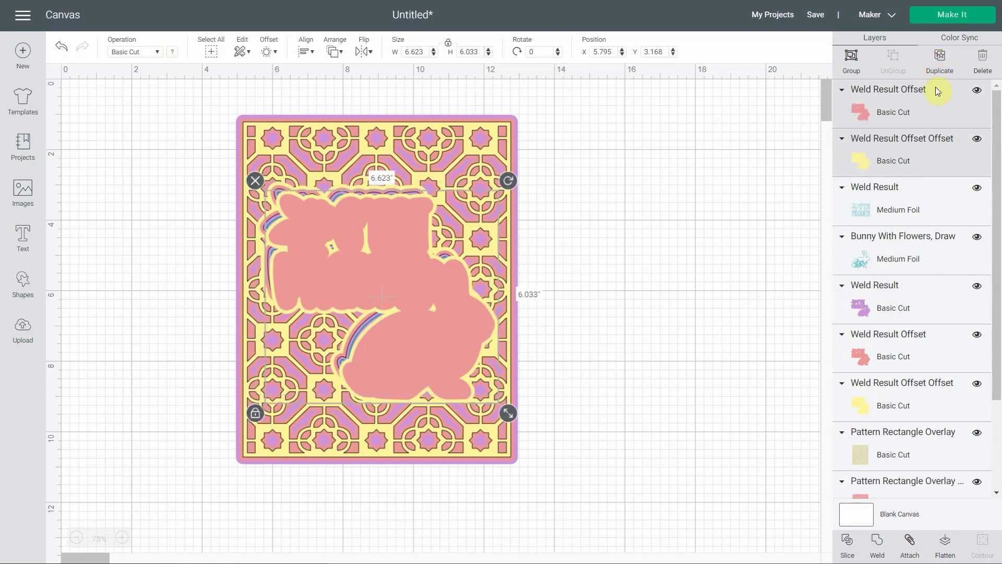
pyautogui.click(975, 92)
pyautogui.click(977, 138)
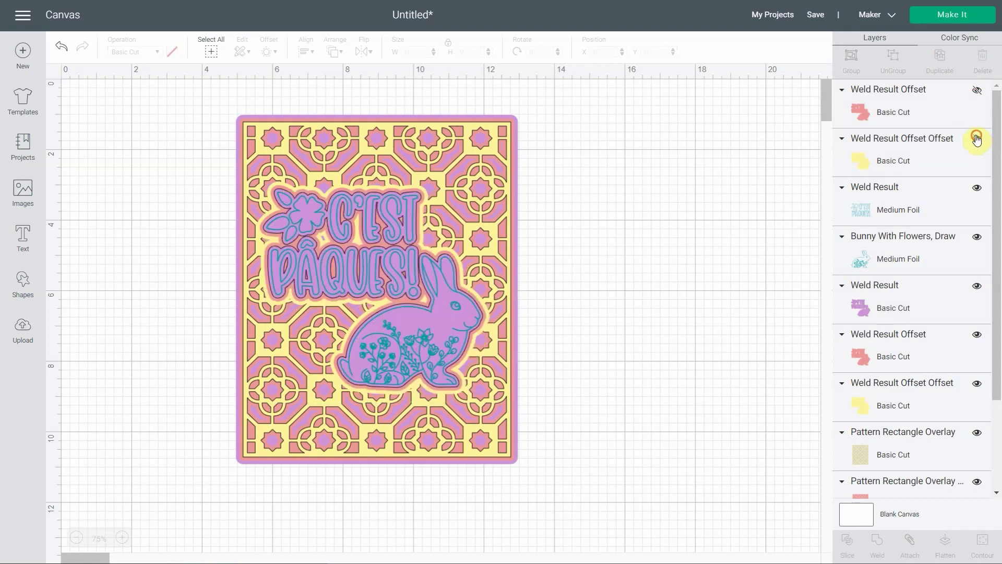
pyautogui.click(841, 90)
pyautogui.click(841, 113)
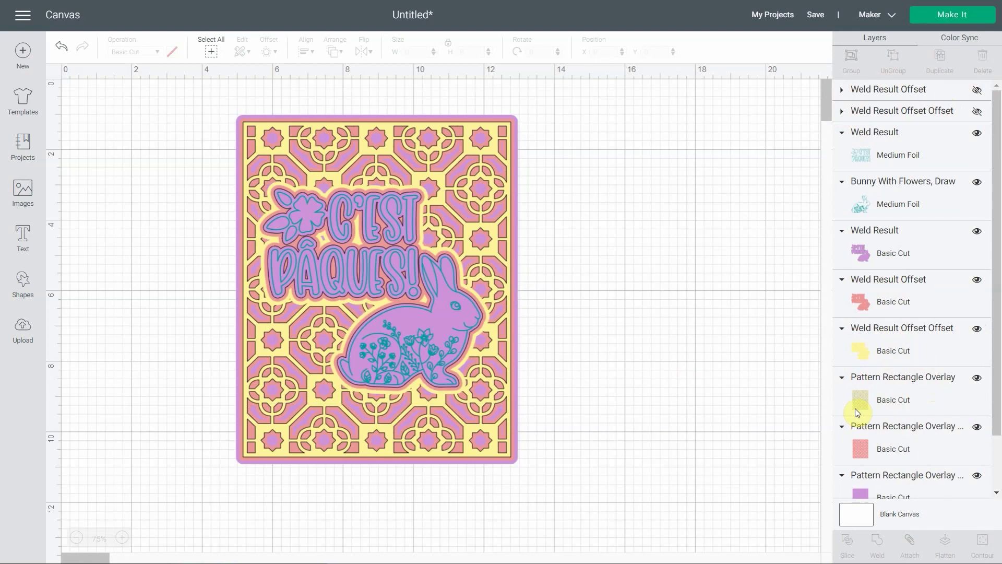
# Slice the yellow pattern panel with the yellow outline and delete the three leftover pieces.
pyautogui.click(890, 357)
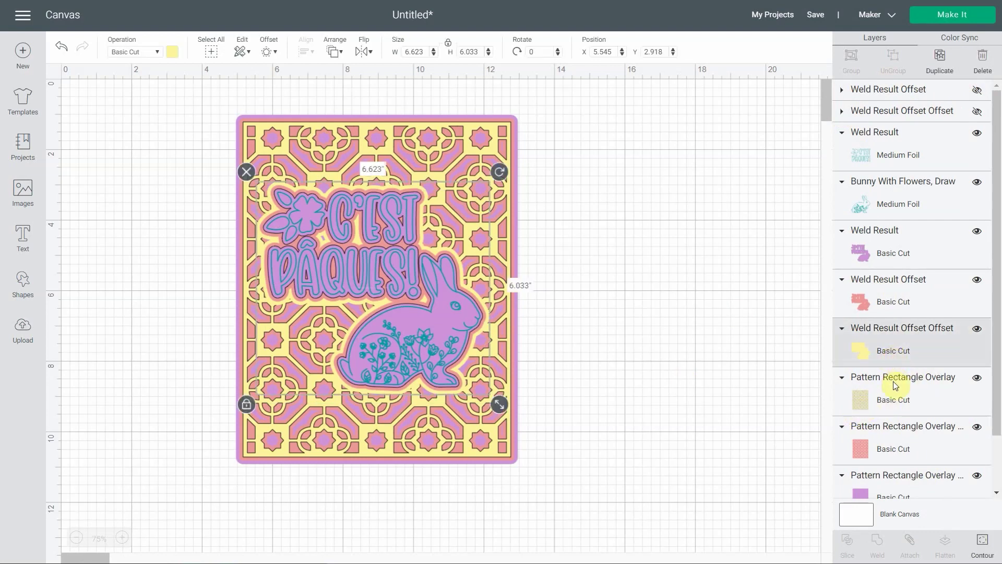
pyautogui.keyDown('shift'); pyautogui.click(895, 385); pyautogui.keyUp('shift')
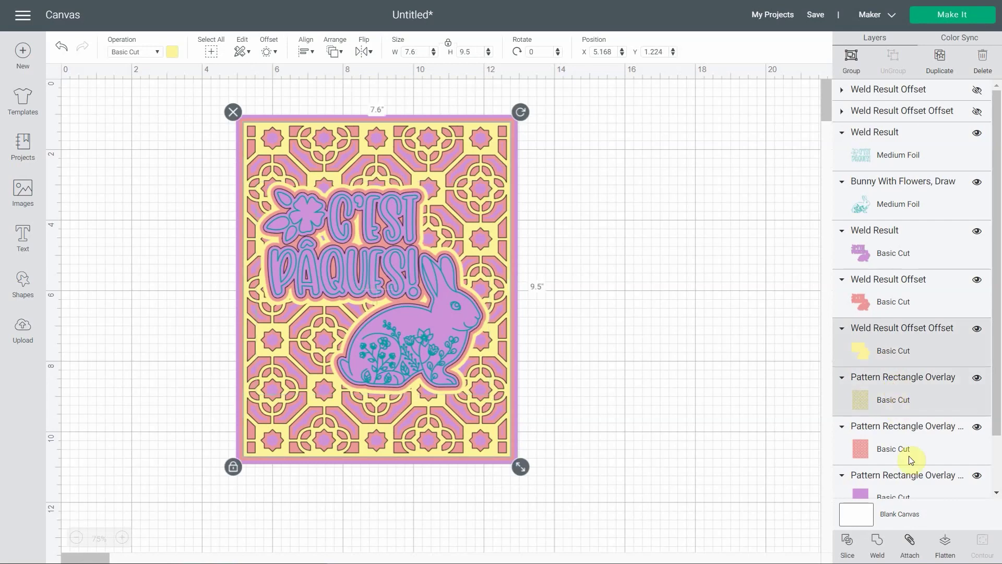
pyautogui.click(847, 544)
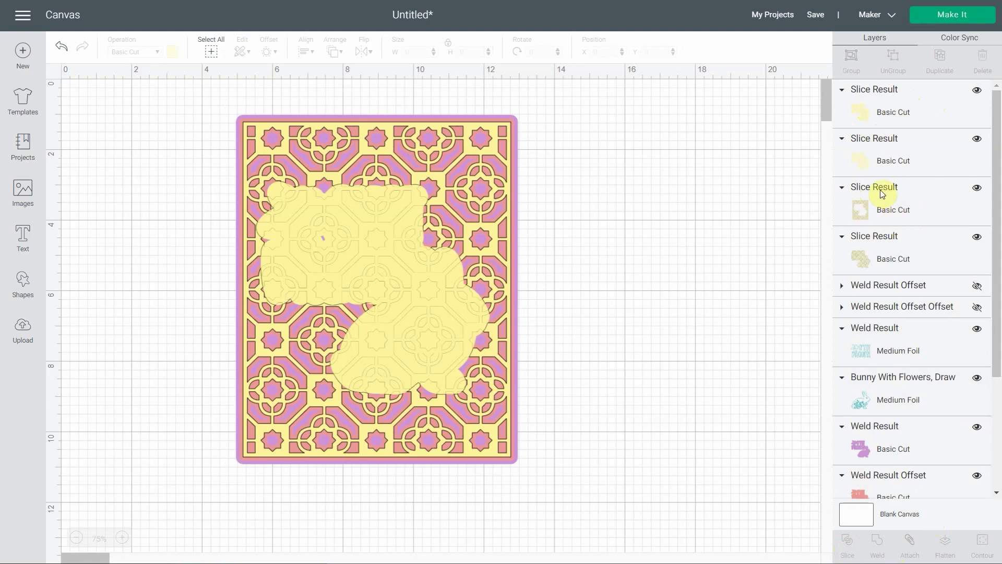
pyautogui.click(864, 110)
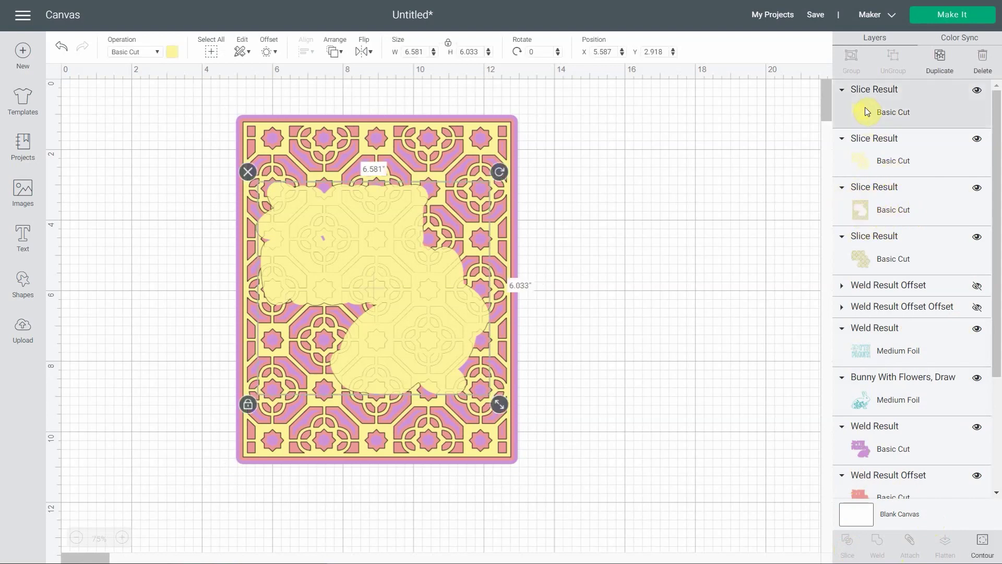
pyautogui.press('Delete')
pyautogui.click(864, 108)
pyautogui.press('Delete')
pyautogui.click(876, 154)
pyautogui.press('Delete')
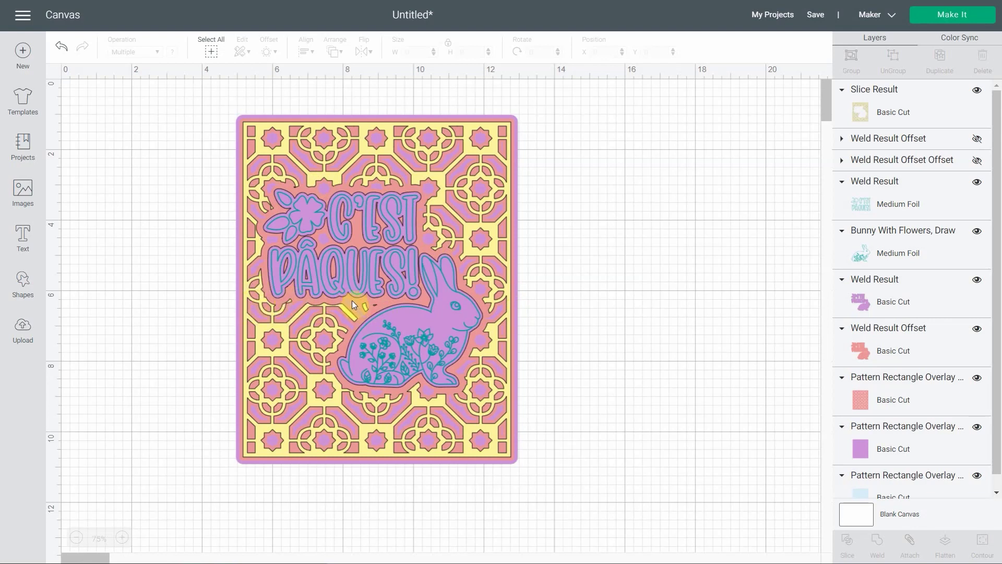
pyautogui.click(916, 161)
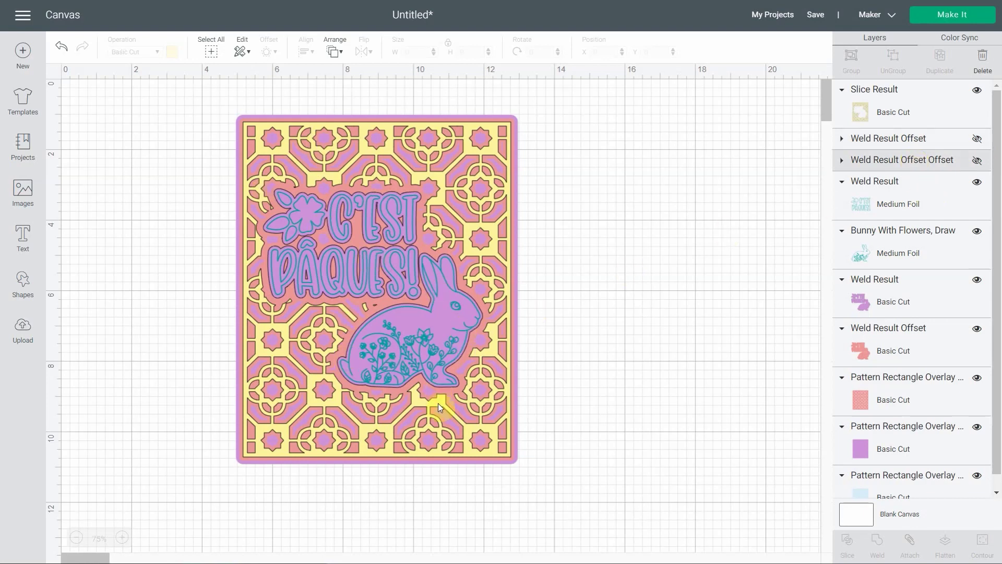
# Slice the salmon outline out of the pink Pattern Rectangle Overlay and delete three leftover pieces.
pyautogui.click(881, 291)
pyautogui.click(887, 351)
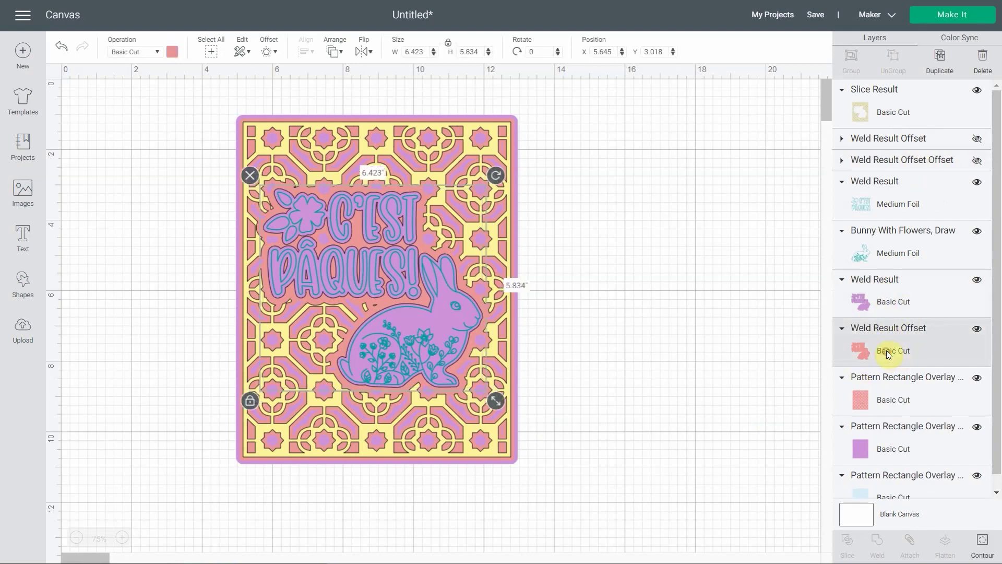
pyautogui.keyDown('shift'); pyautogui.click(893, 390); pyautogui.keyUp('shift')
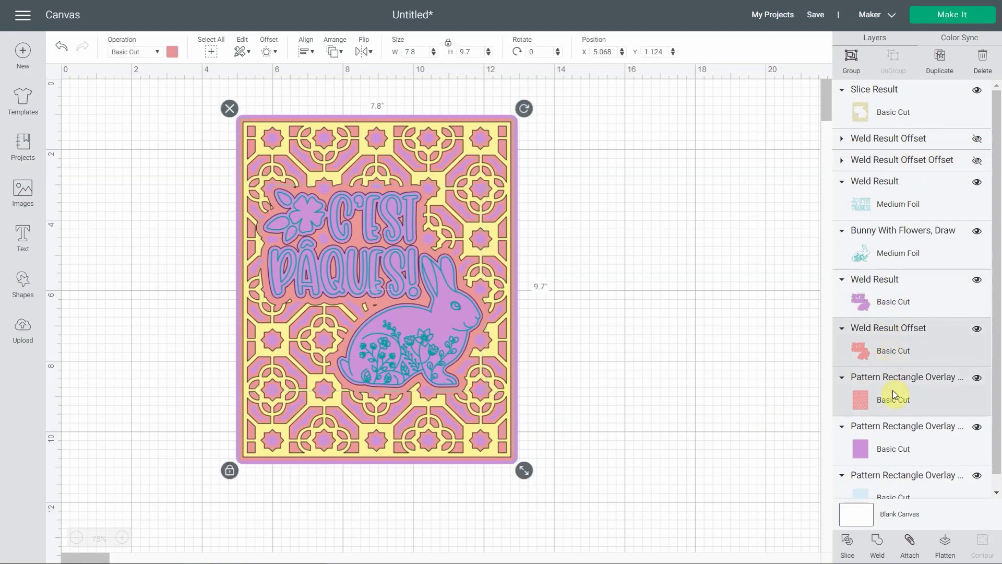
pyautogui.click(847, 544)
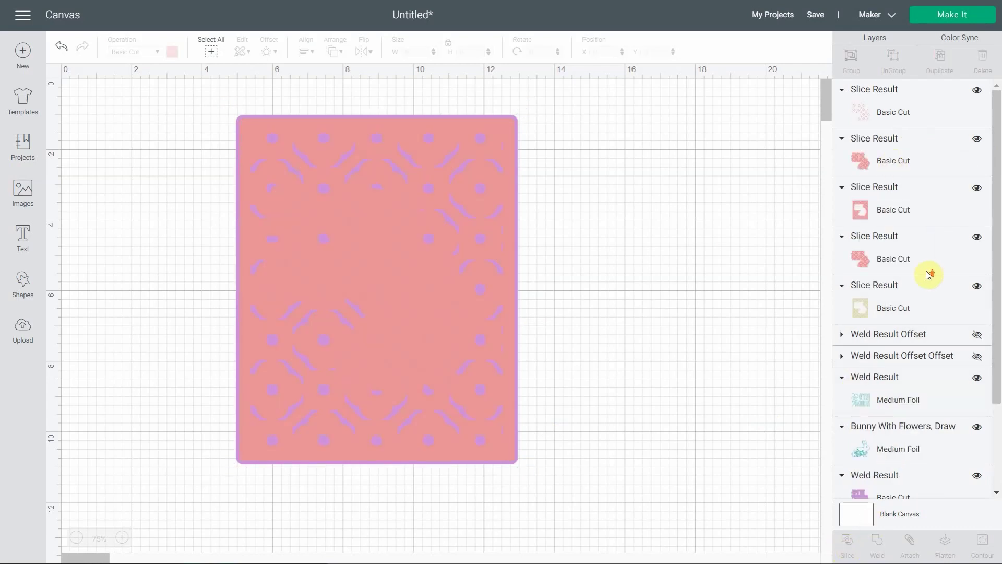
pyautogui.click(888, 114)
pyautogui.press('Delete')
pyautogui.click(887, 113)
pyautogui.press('Delete')
pyautogui.click(898, 161)
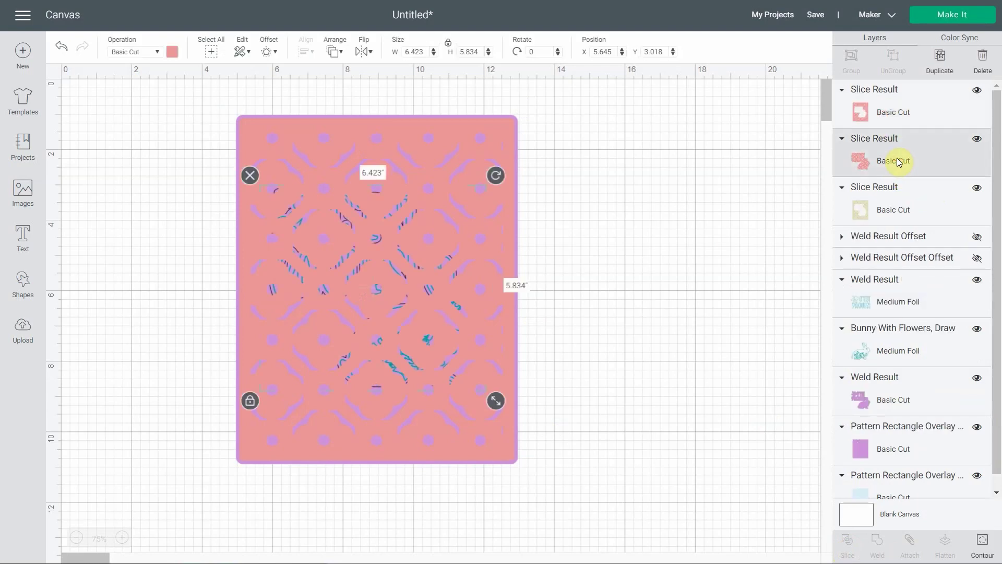
pyautogui.press('Delete')
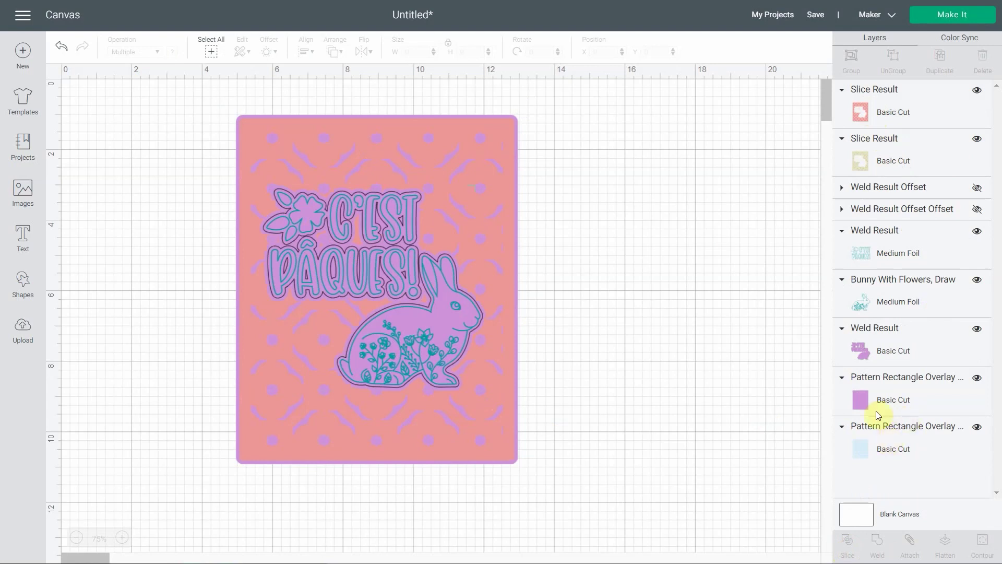
# Slice the text-and-bunny offset out of the purple rectangle and delete the leftover piece.
pyautogui.click(877, 399)
pyautogui.keyDown('shift'); pyautogui.click(890, 348); pyautogui.keyUp('shift')
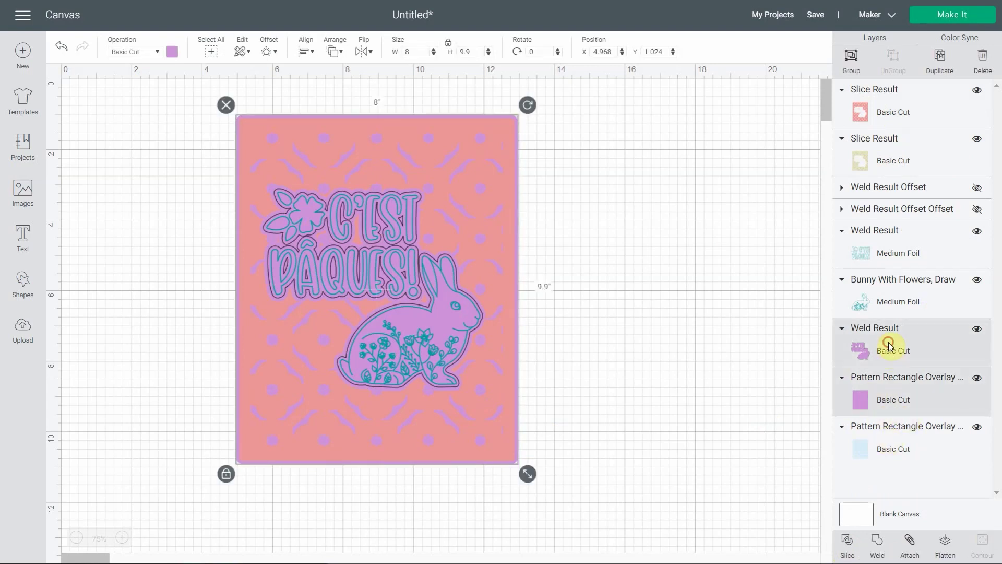
pyautogui.click(847, 542)
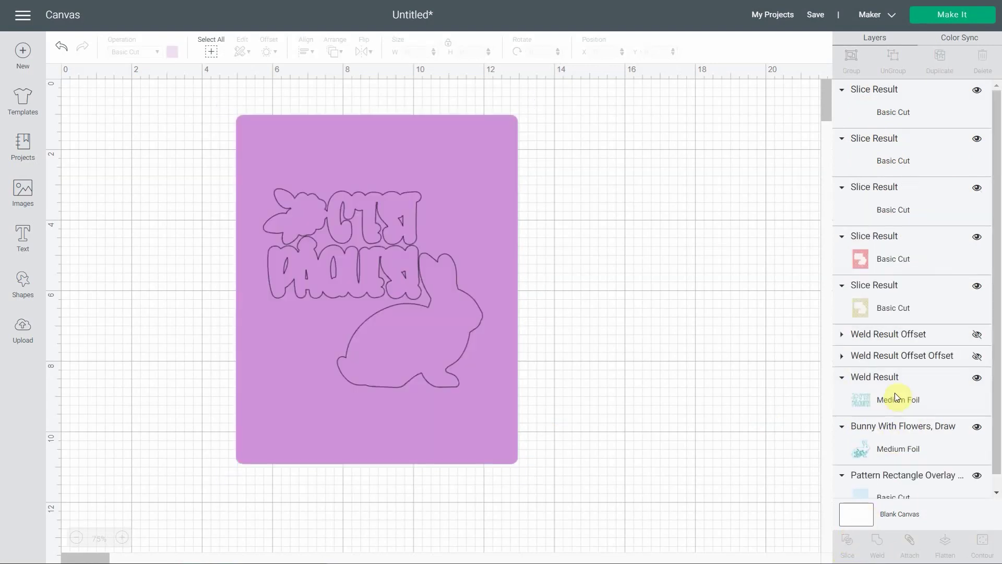
pyautogui.click(908, 111)
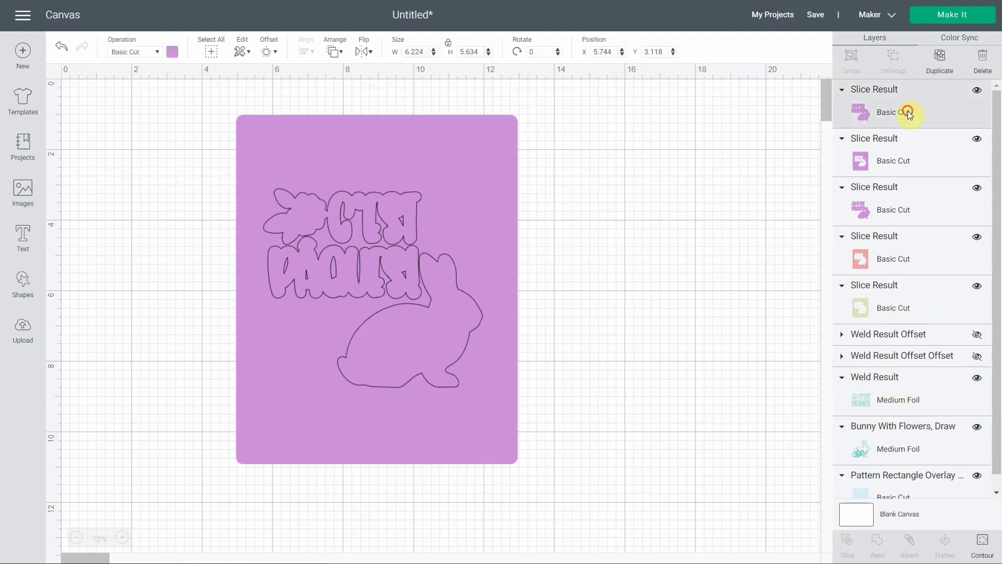
pyautogui.click(912, 163)
pyautogui.press('Delete')
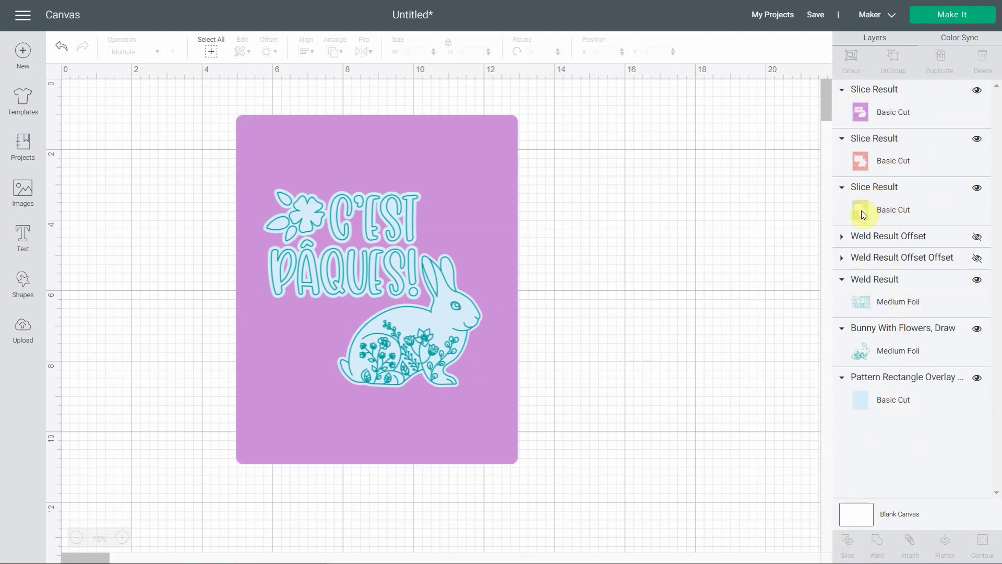
# Stack the layers yellow over pink over purple, then hide them and the C'EST PÂQUES text.
pyautogui.moveTo(865, 112); pyautogui.dragTo(870, 204)
pyautogui.moveTo(877, 105); pyautogui.dragTo(877, 151)
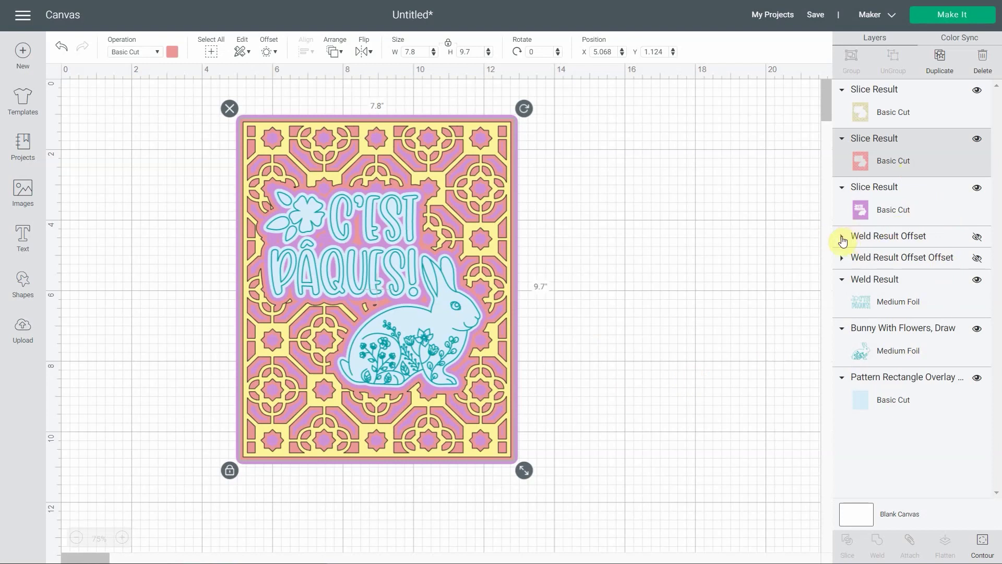
pyautogui.click(976, 90)
pyautogui.click(976, 139)
pyautogui.click(976, 189)
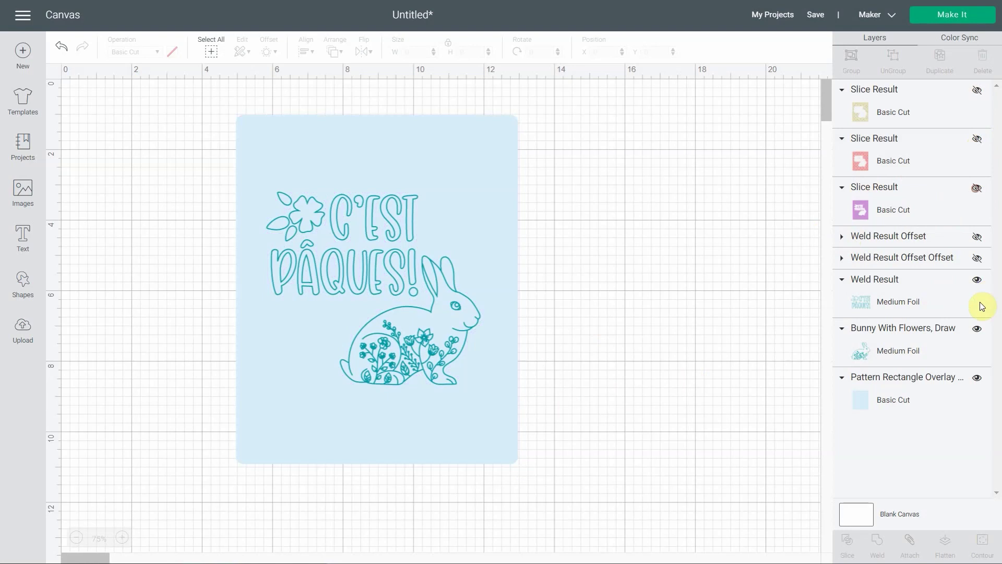
pyautogui.click(976, 280)
# Hide the bunny and light-blue base card, showing only the pink and yellow offsets.
pyautogui.click(977, 328)
pyautogui.click(977, 378)
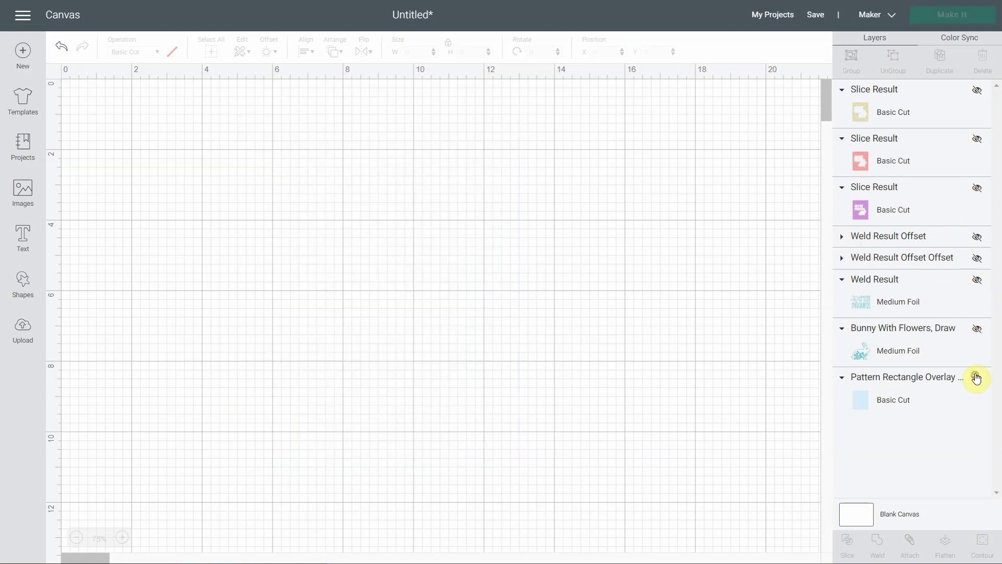
pyautogui.click(976, 236)
pyautogui.click(976, 258)
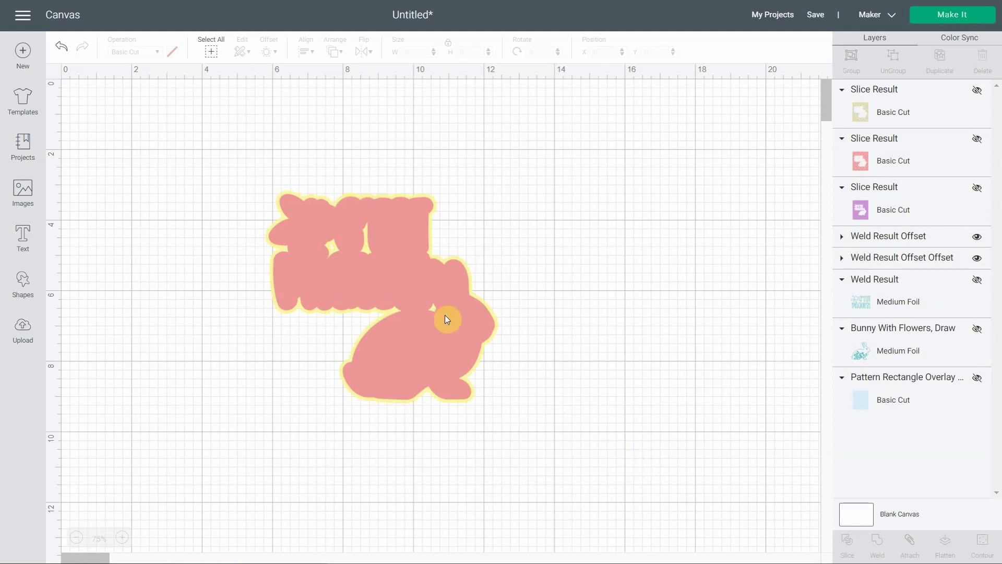
# Slice the two offsets and delete the pink and solid yellow pieces, leaving a thin yellow ring.
pyautogui.click(209, 52)
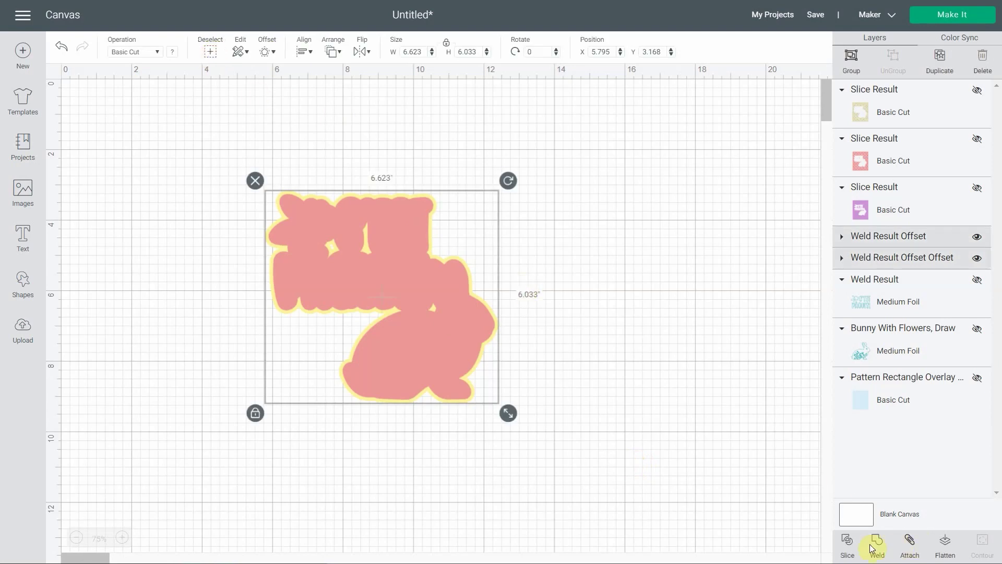
pyautogui.click(848, 543)
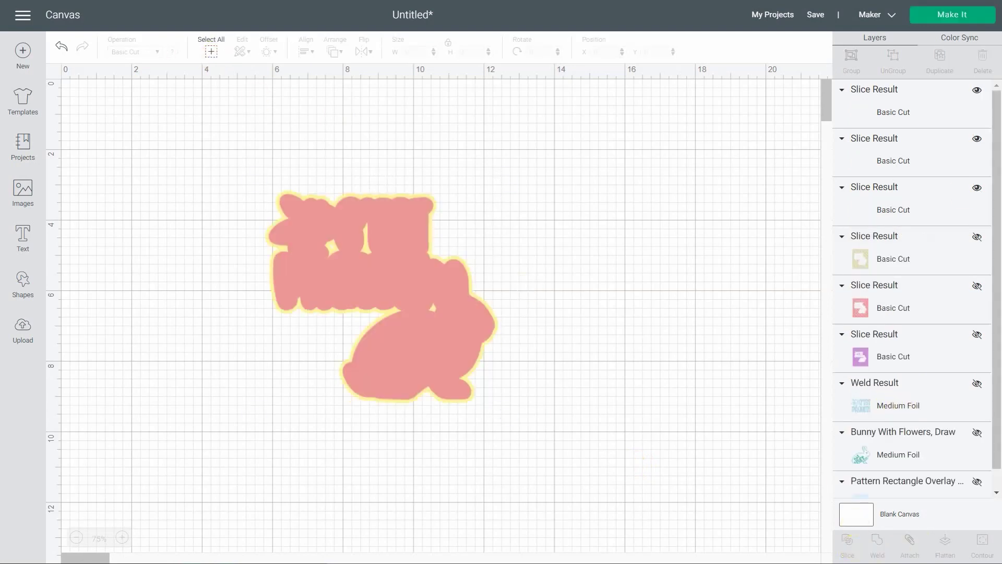
pyautogui.click(895, 110)
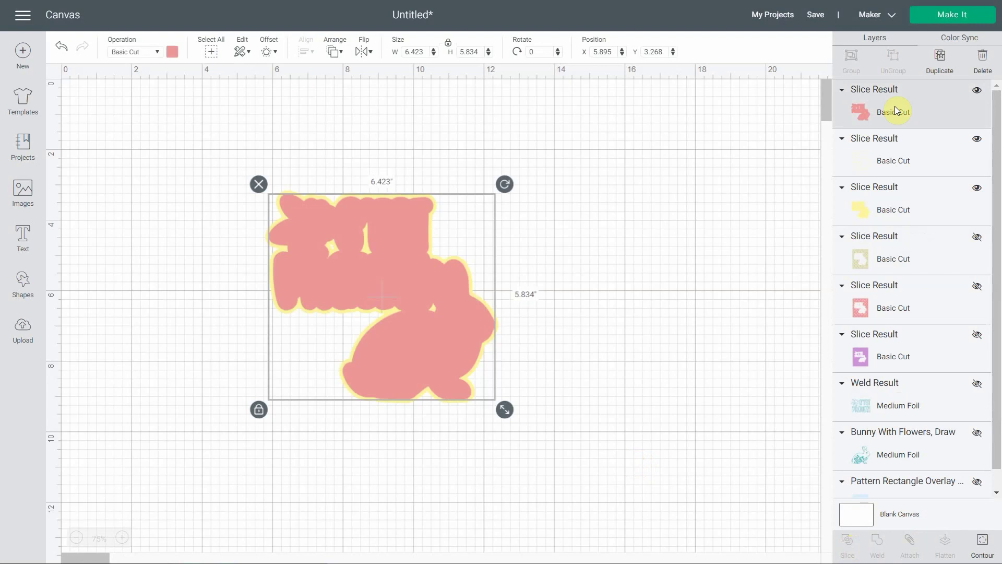
pyautogui.press('Delete')
pyautogui.click(895, 159)
pyautogui.press('Delete')
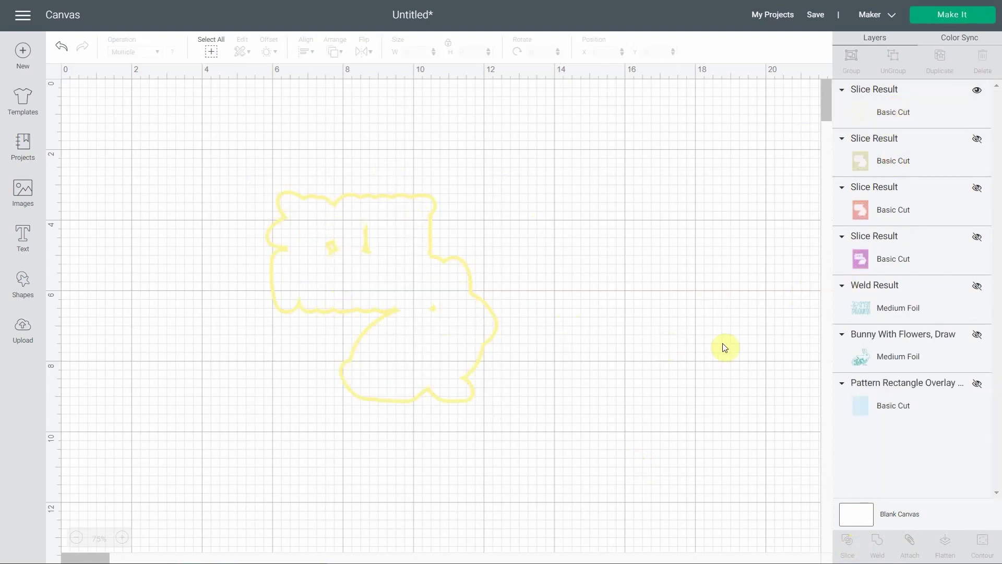
# Show the yellow geometric panel again and align the yellow outline ring over it.
pyautogui.click(977, 138)
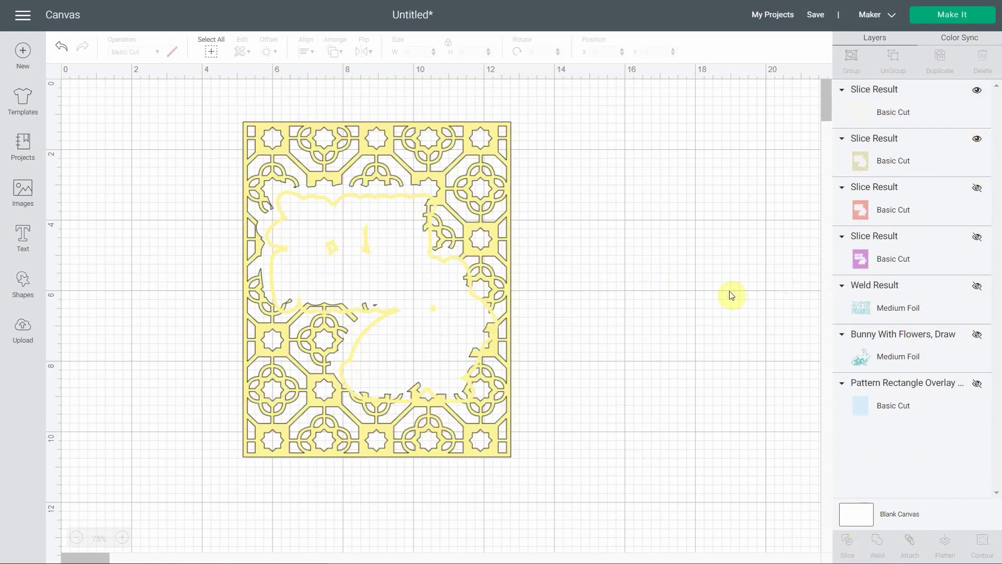
pyautogui.click(121, 539)
pyautogui.click(121, 540)
pyautogui.click(121, 540)
pyautogui.click(121, 538)
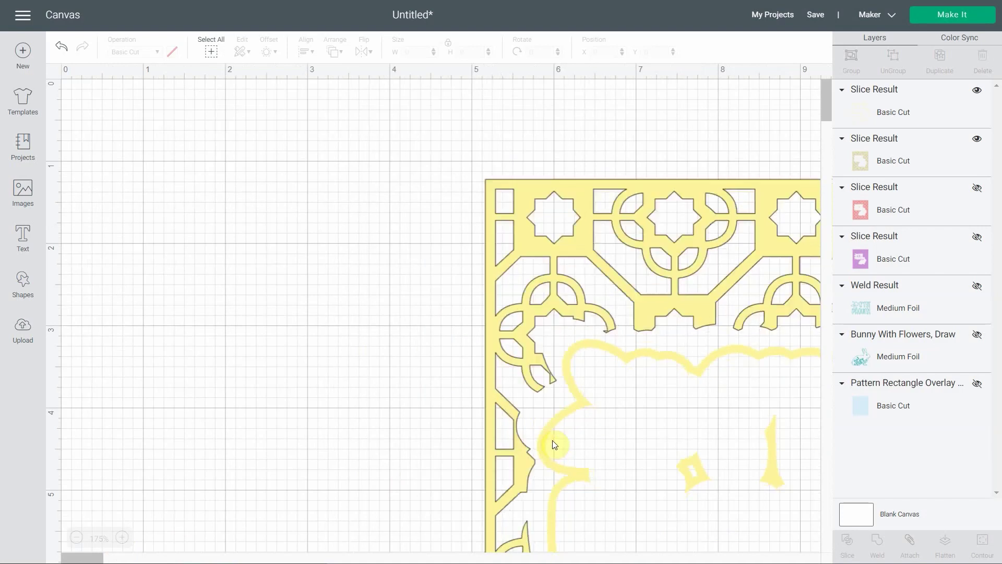
pyautogui.moveTo(547, 432); pyautogui.dragTo(530, 415)
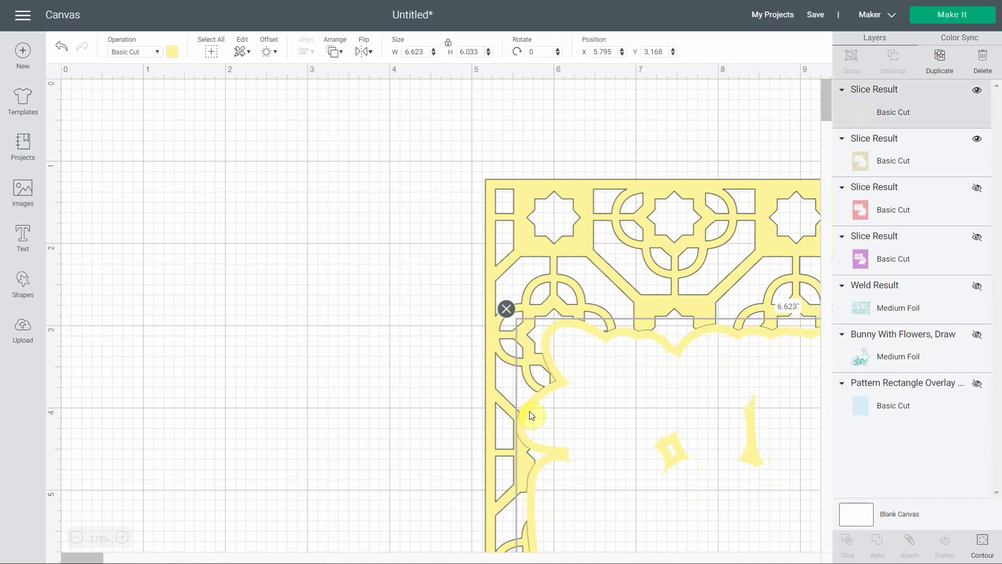
pyautogui.moveTo(531, 415); pyautogui.dragTo(531, 415)
# Fine-tune the ring's position on the panel and weld the two yellow pieces into one.
pyautogui.keyDown('shift'); pyautogui.click(691, 452); pyautogui.keyUp('shift')
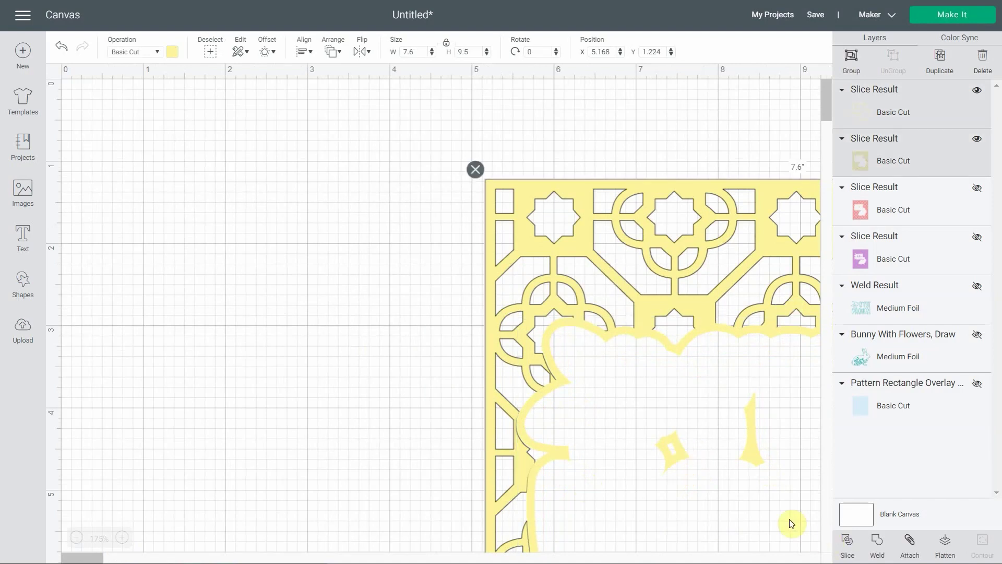
pyautogui.scroll(-5, 715, 449)
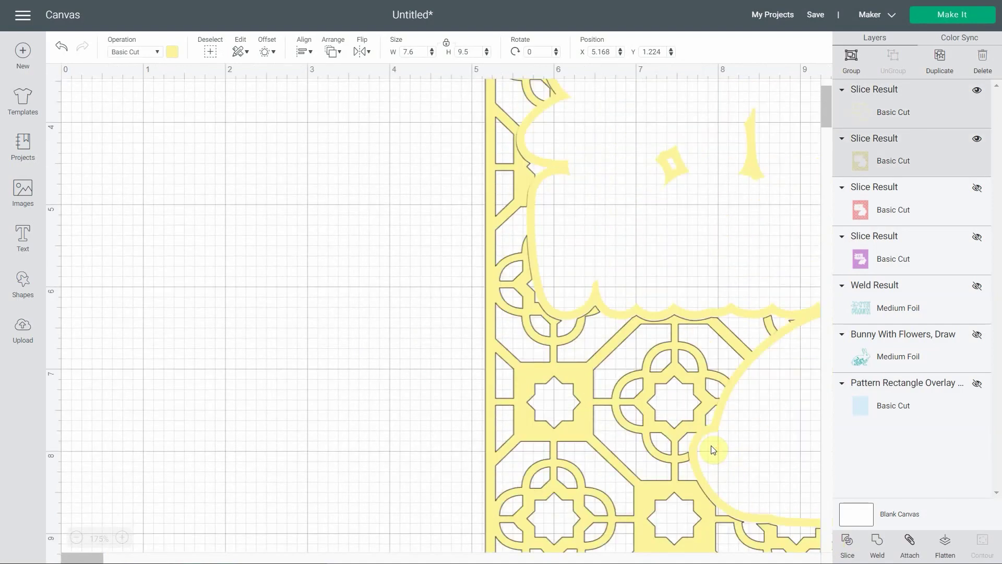
pyautogui.moveTo(694, 451); pyautogui.dragTo(694, 449)
pyautogui.click(498, 301)
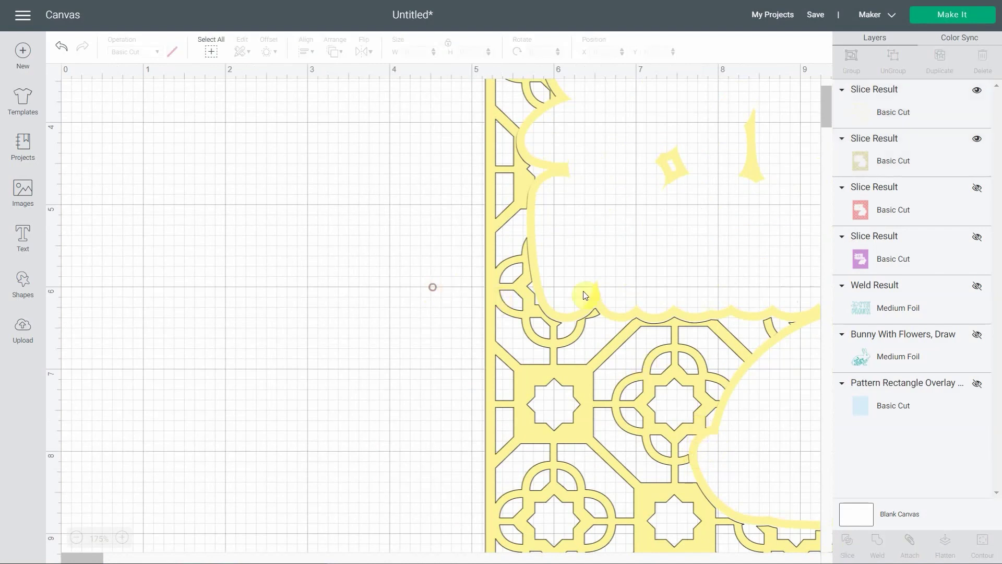
pyautogui.click(611, 312)
pyautogui.moveTo(709, 488); pyautogui.dragTo(709, 488)
pyautogui.hotkey('ctrl', 'z')
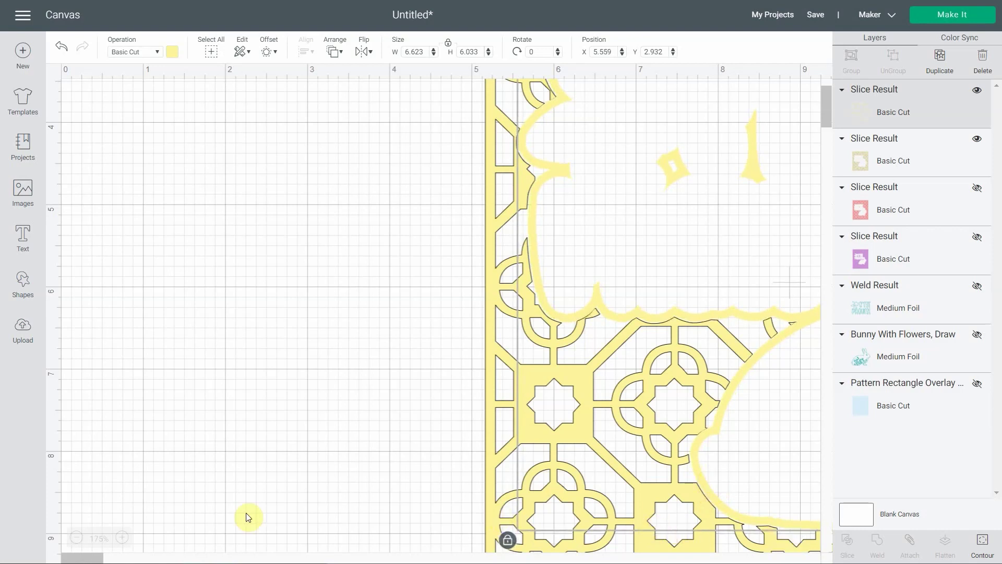
pyautogui.hscroll(5, 142, 547)
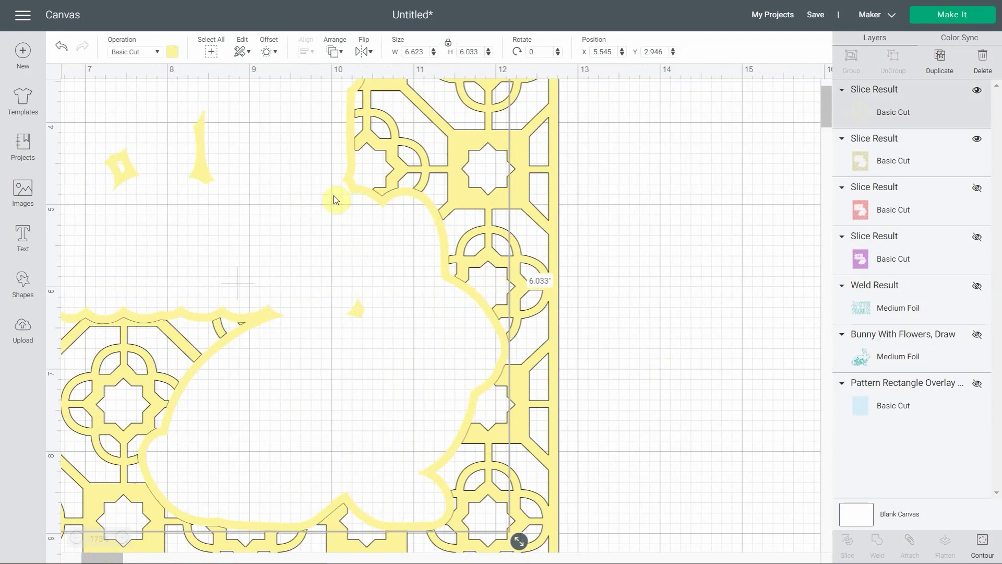
pyautogui.click(211, 51)
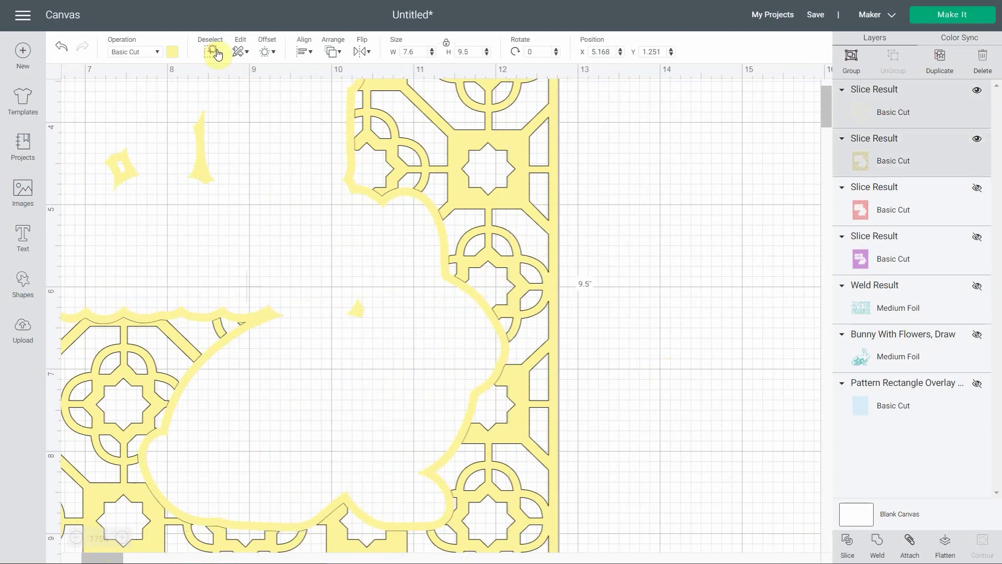
pyautogui.click(879, 543)
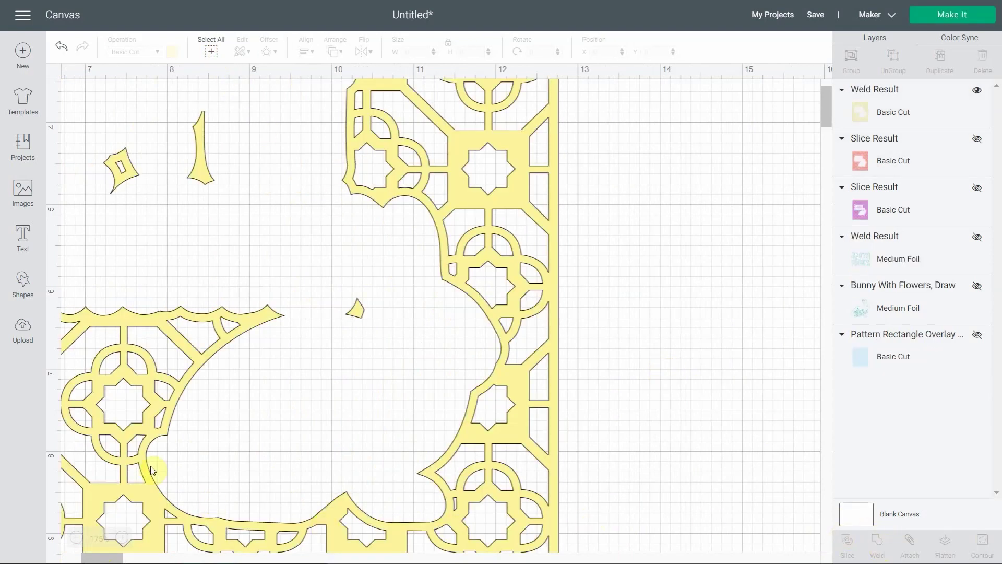
# Show the pink and purple Slice Results, C'est Pâques! text, bunny and Pattern Rectangle Overlay layers.
pyautogui.scroll(5, 353, 303)
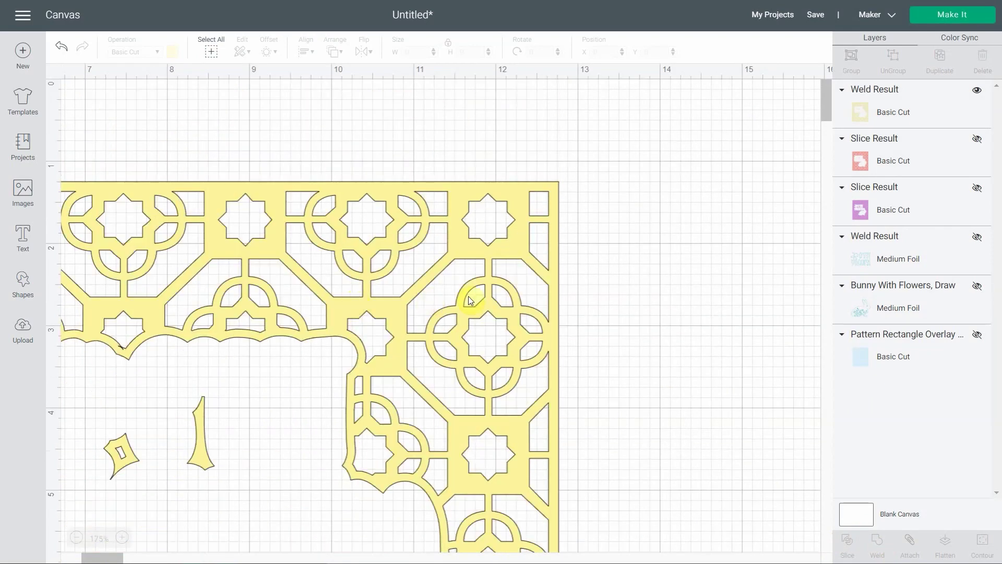
pyautogui.click(77, 537)
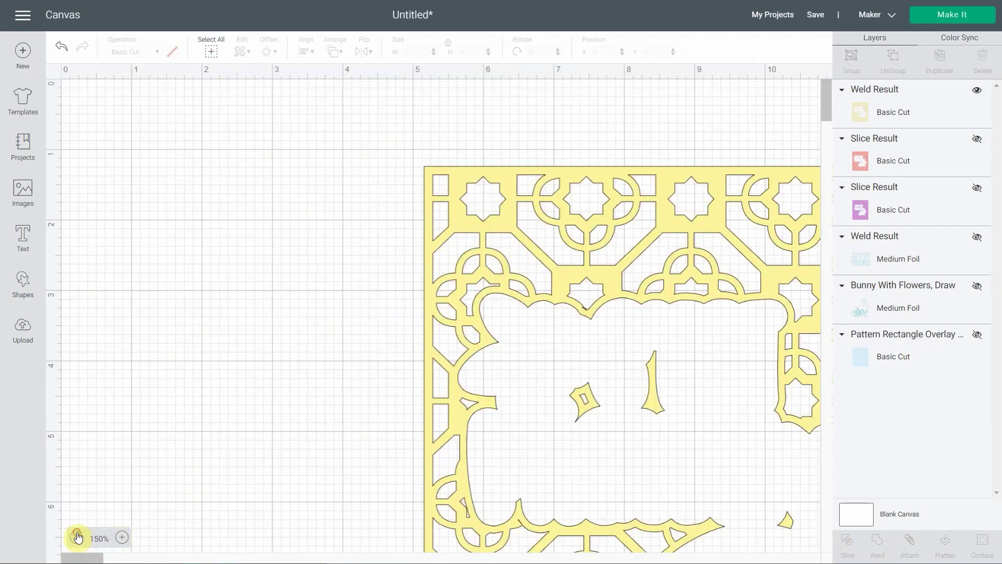
pyautogui.click(76, 537)
pyautogui.scroll(-2, 515, 268)
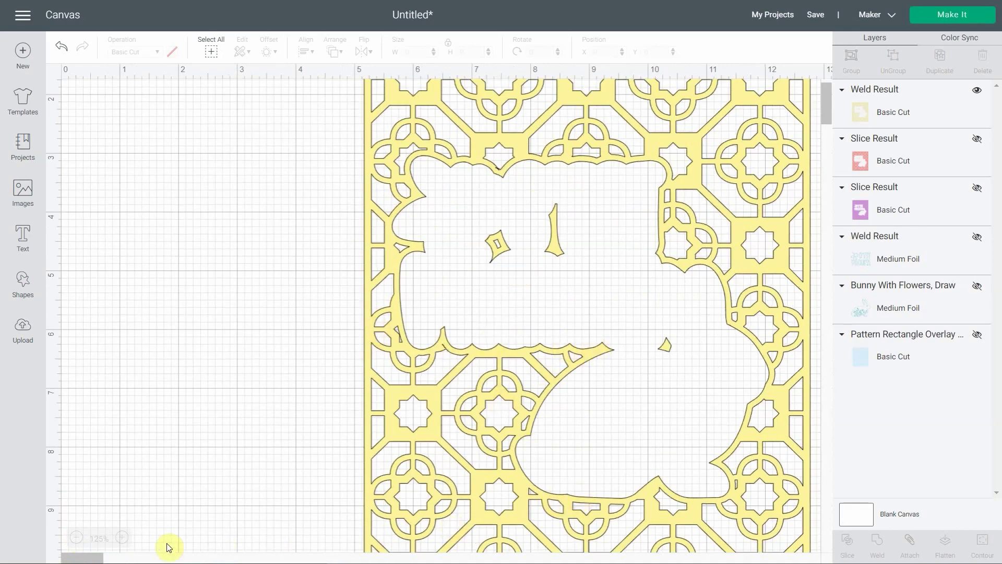
pyautogui.moveTo(94, 558); pyautogui.dragTo(68, 556)
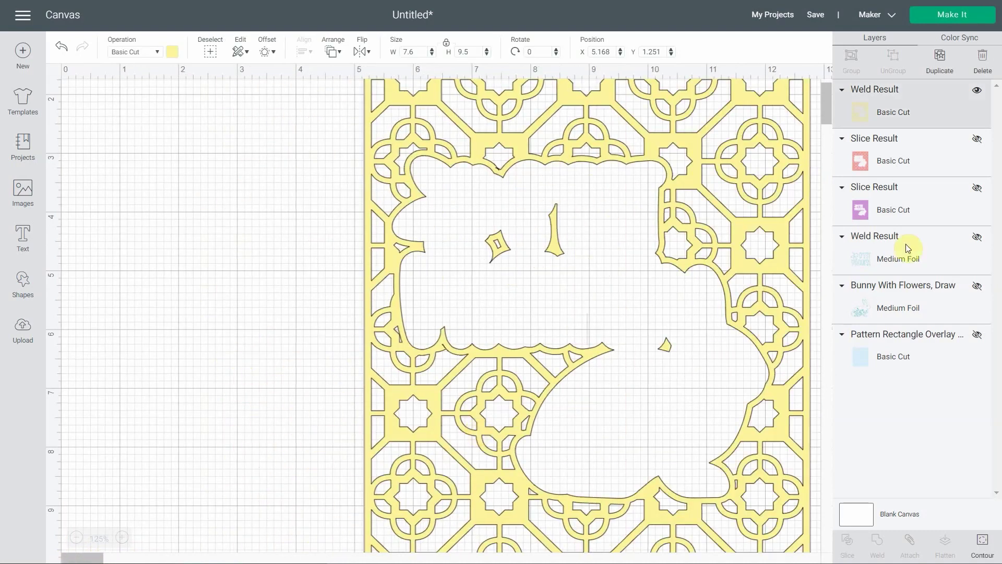
pyautogui.click(976, 140)
pyautogui.click(977, 188)
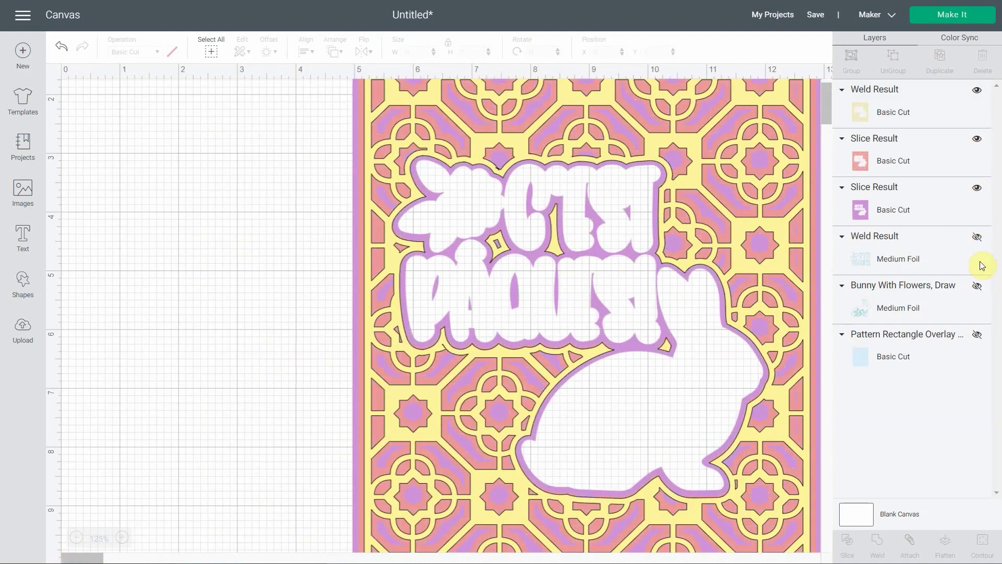
pyautogui.click(977, 238)
pyautogui.click(977, 286)
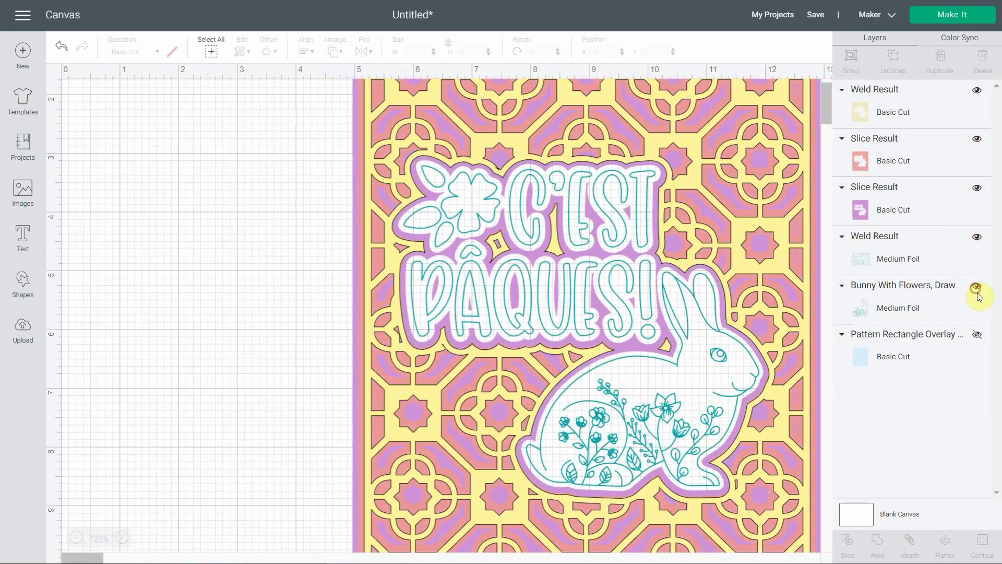
pyautogui.click(977, 335)
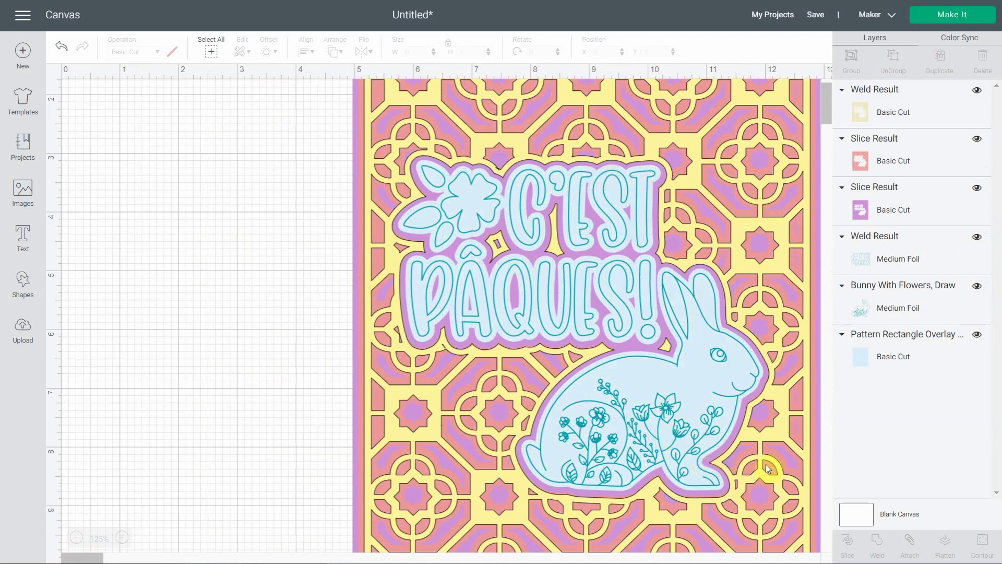
# Change the foil colour of the C'est Pâques! text and bunny to Purple.
pyautogui.click(899, 259)
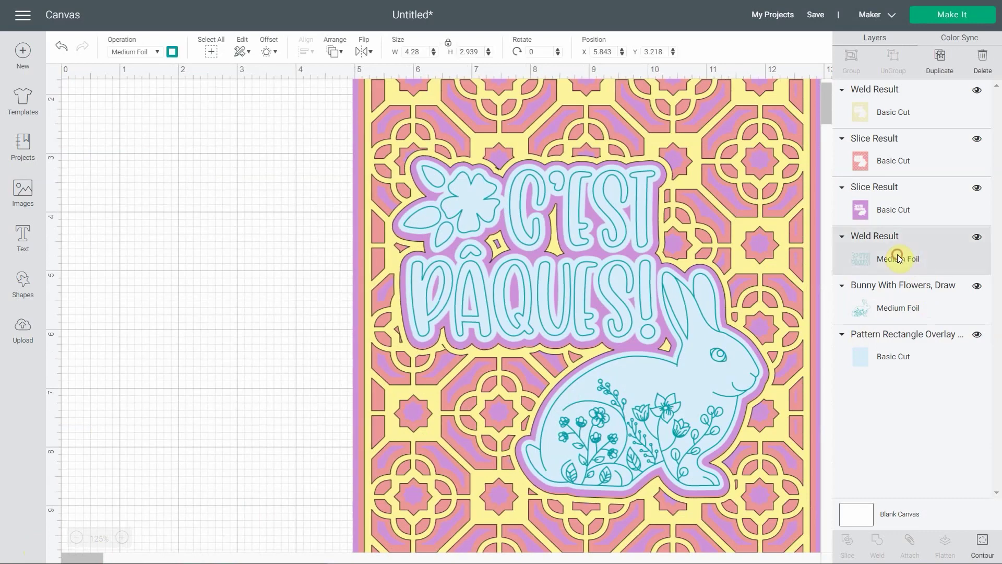
pyautogui.keyDown('shift'); pyautogui.click(903, 302); pyautogui.keyUp('shift')
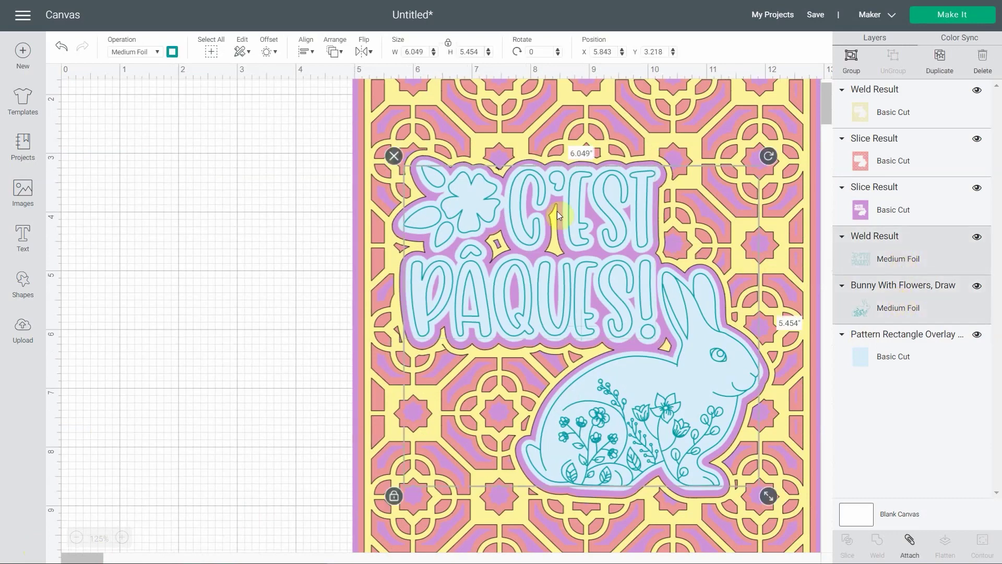
pyautogui.click(172, 52)
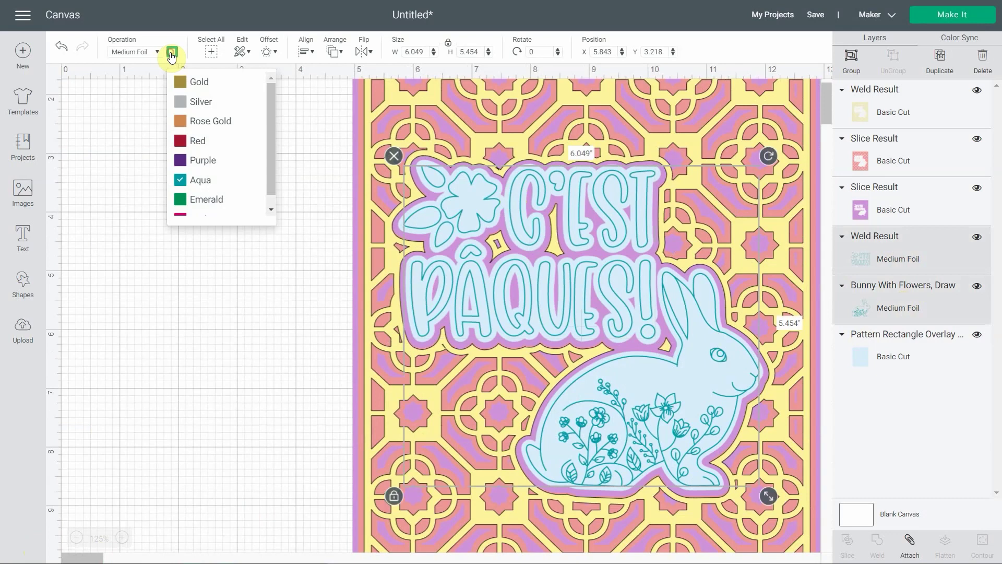
pyautogui.click(191, 160)
pyautogui.click(287, 398)
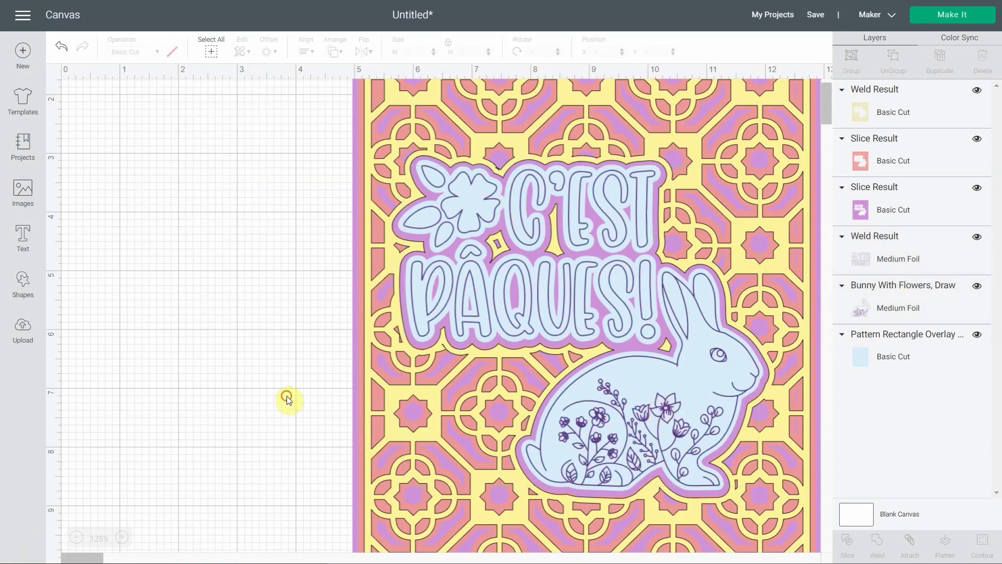
# Attach the text, bunny and Pattern Rectangle Overlay, and move the group to the stack bottom.
pyautogui.click(893, 251)
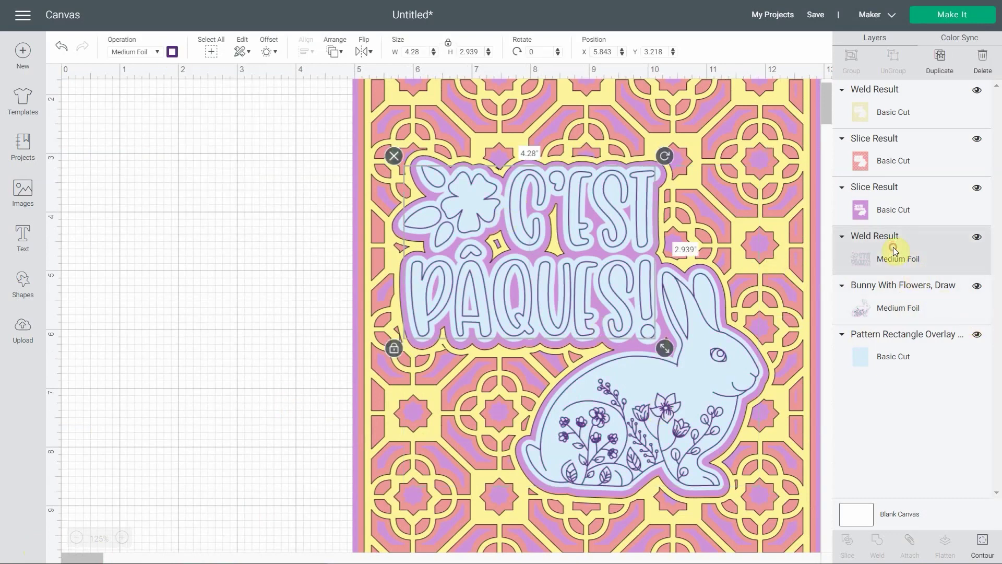
pyautogui.keyDown('shift'); pyautogui.click(913, 308); pyautogui.keyUp('shift')
pyautogui.keyDown('shift'); pyautogui.click(914, 352); pyautogui.keyUp('shift')
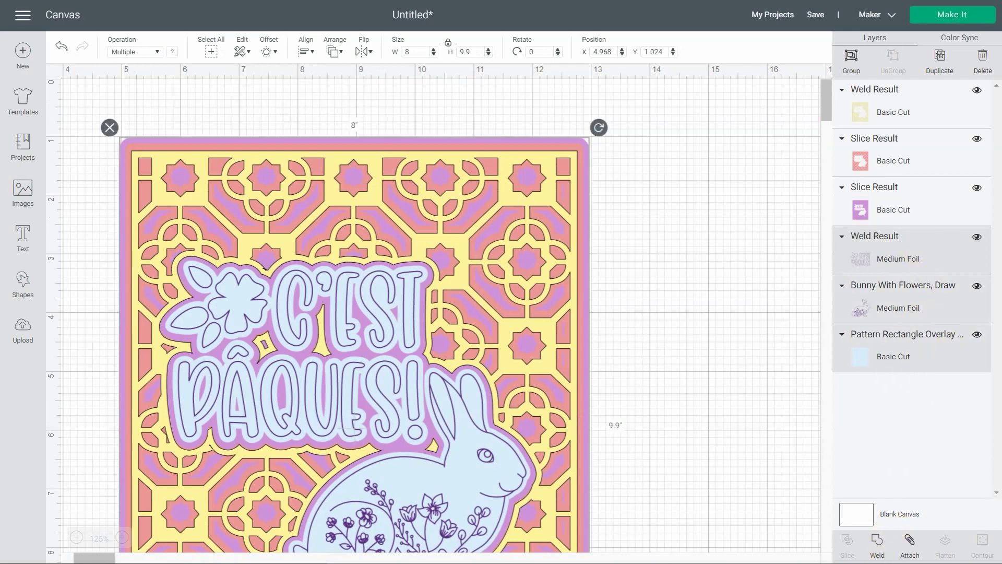
pyautogui.click(910, 544)
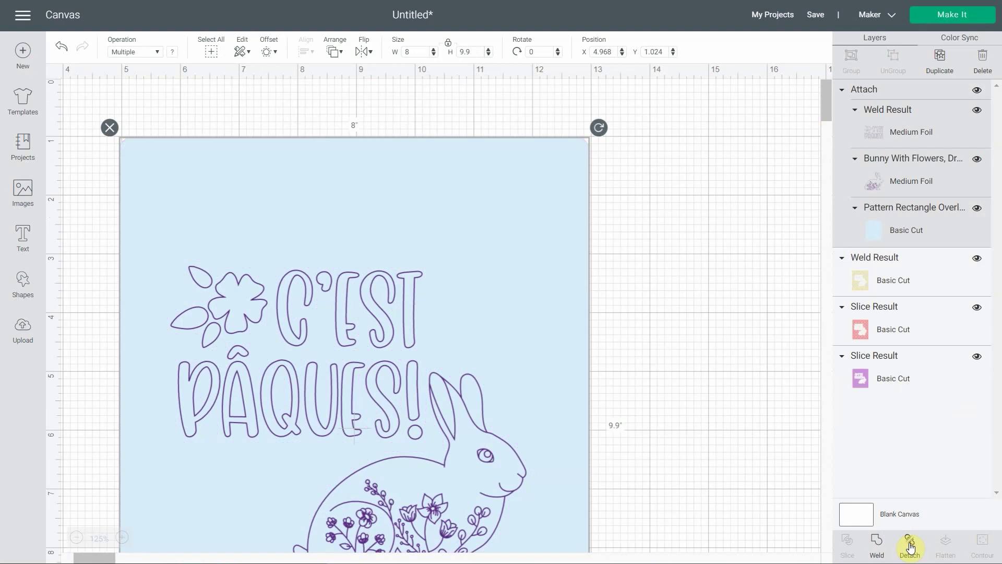
pyautogui.moveTo(889, 89); pyautogui.dragTo(903, 361)
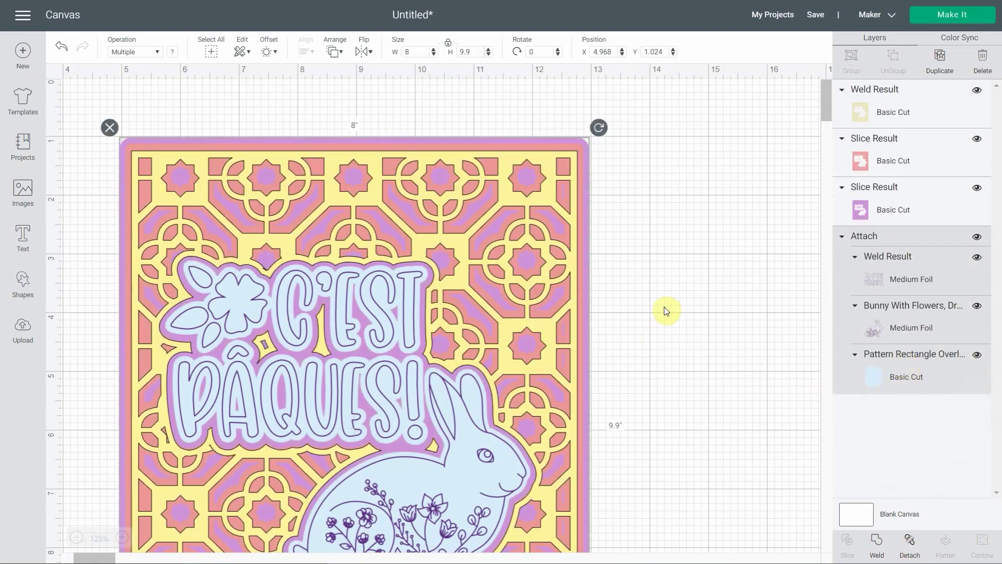
pyautogui.scroll(-2, 663, 314)
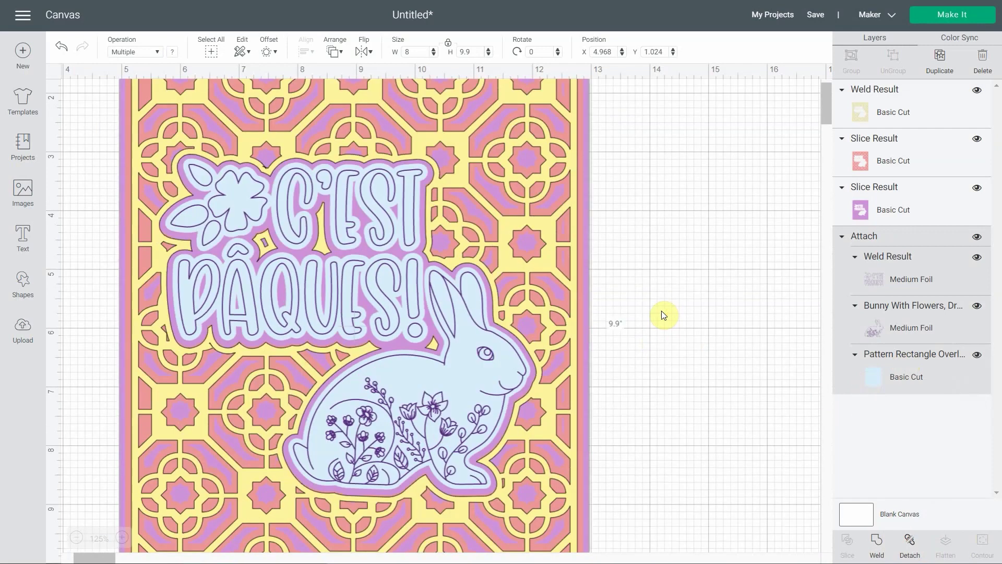
pyautogui.click(931, 20)
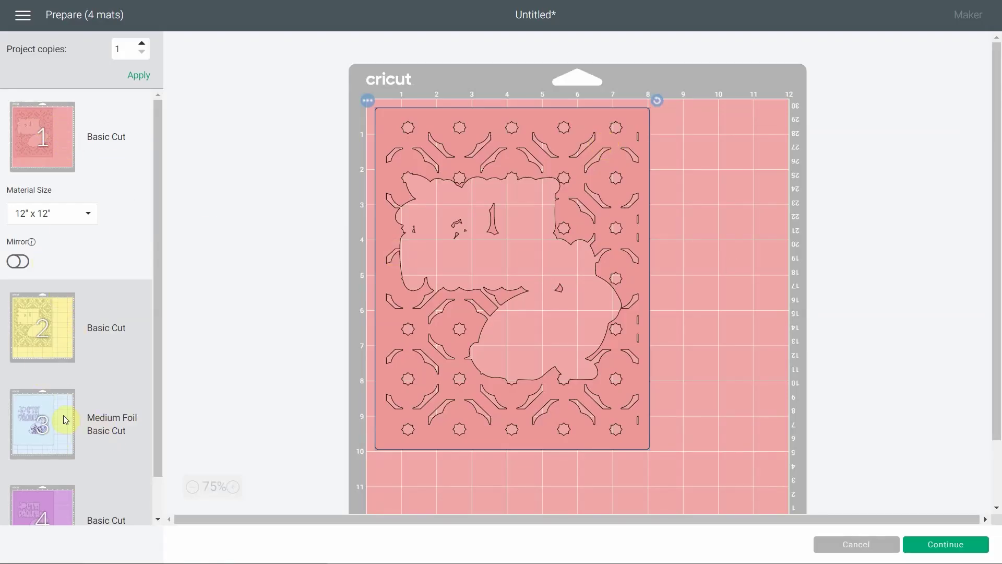
# Preview mats 1–4 (red lattice, yellow, foil text and bunny, purple), then continue to the Make screen.
pyautogui.scroll(-1, 65, 419)
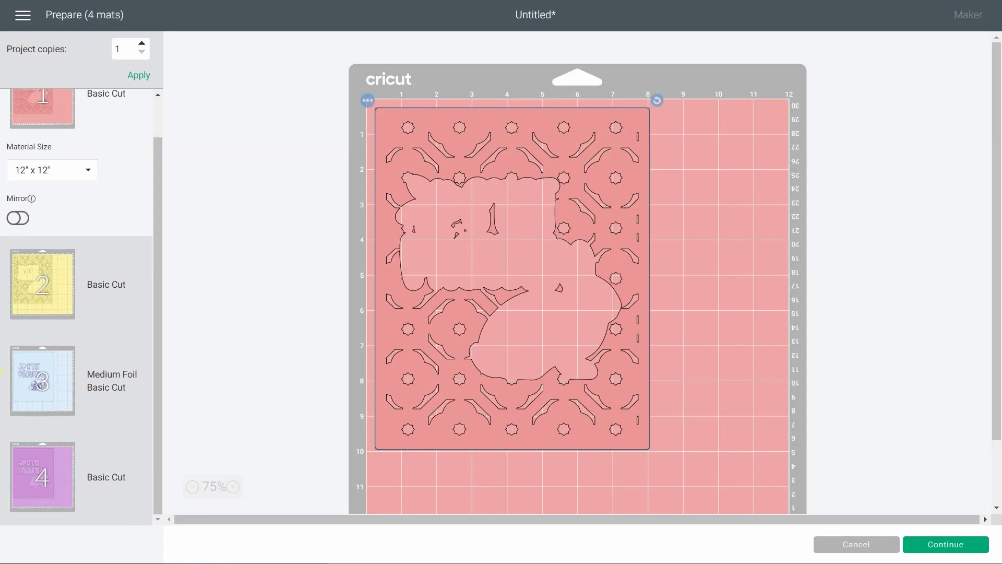
pyautogui.click(54, 390)
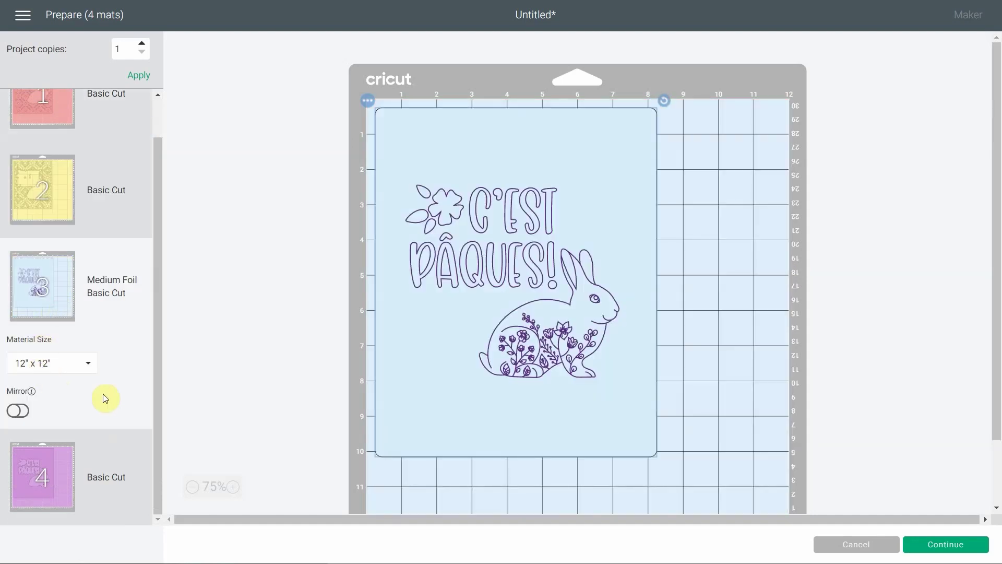
pyautogui.click(63, 454)
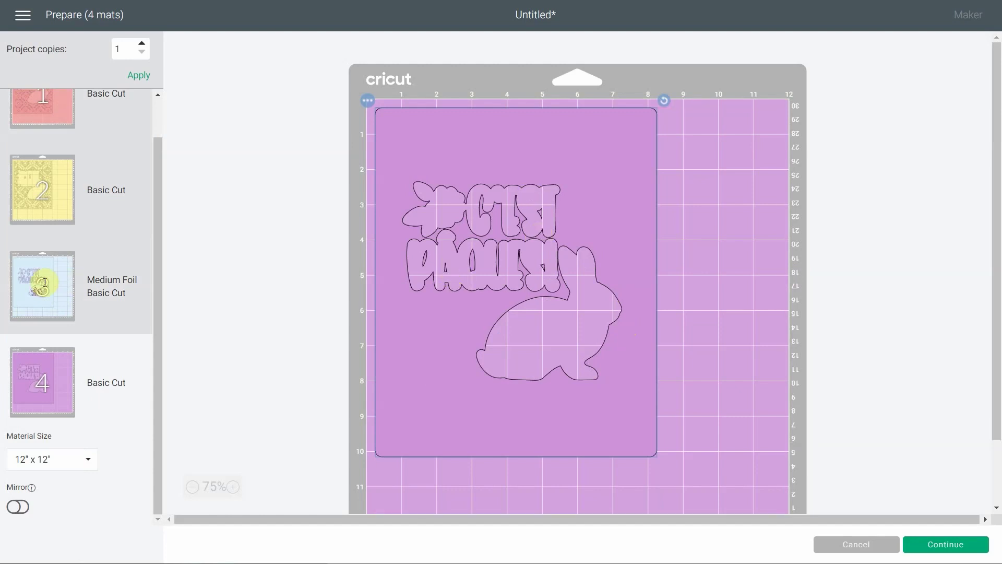
pyautogui.click(70, 312)
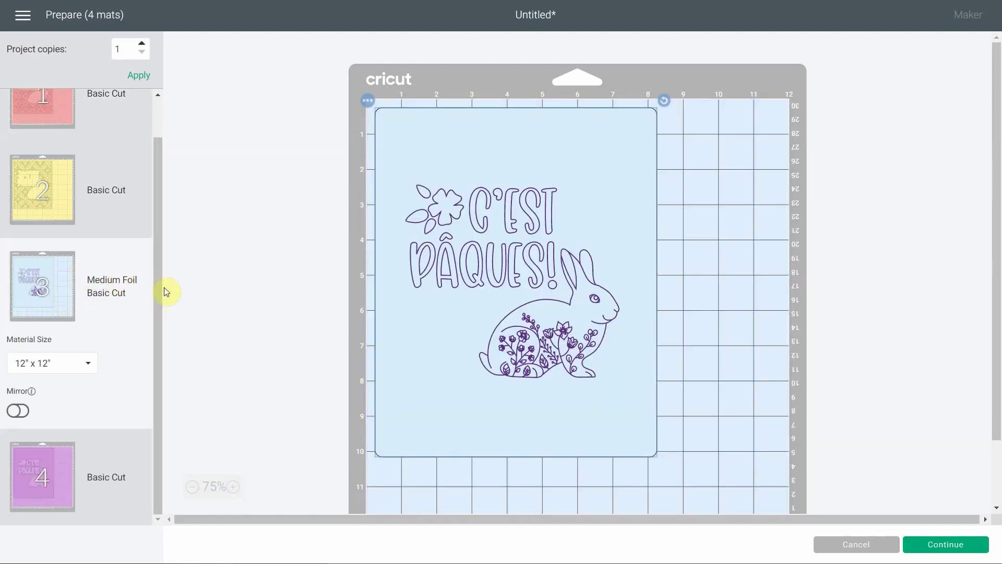
pyautogui.click(67, 117)
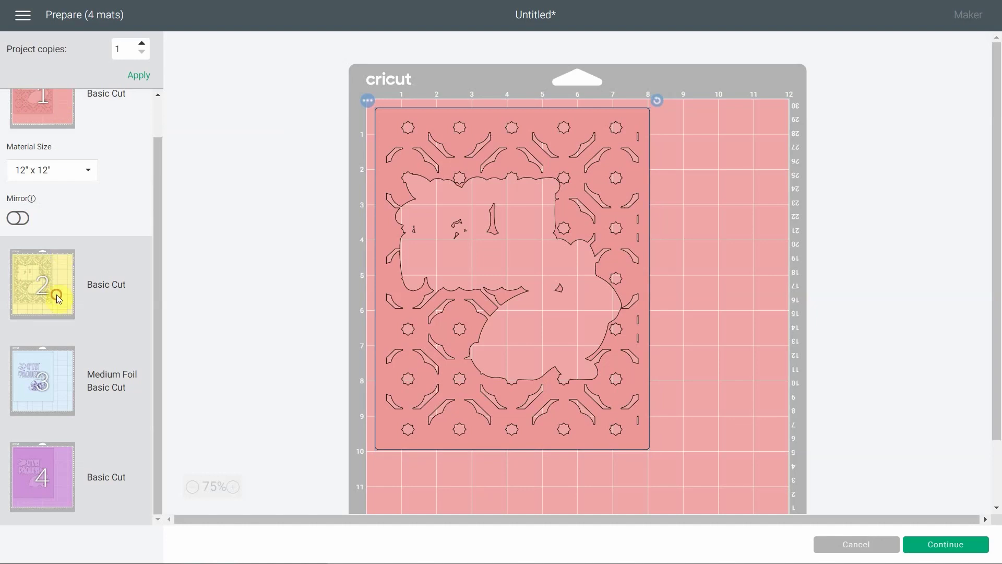
pyautogui.click(67, 264)
pyautogui.click(58, 461)
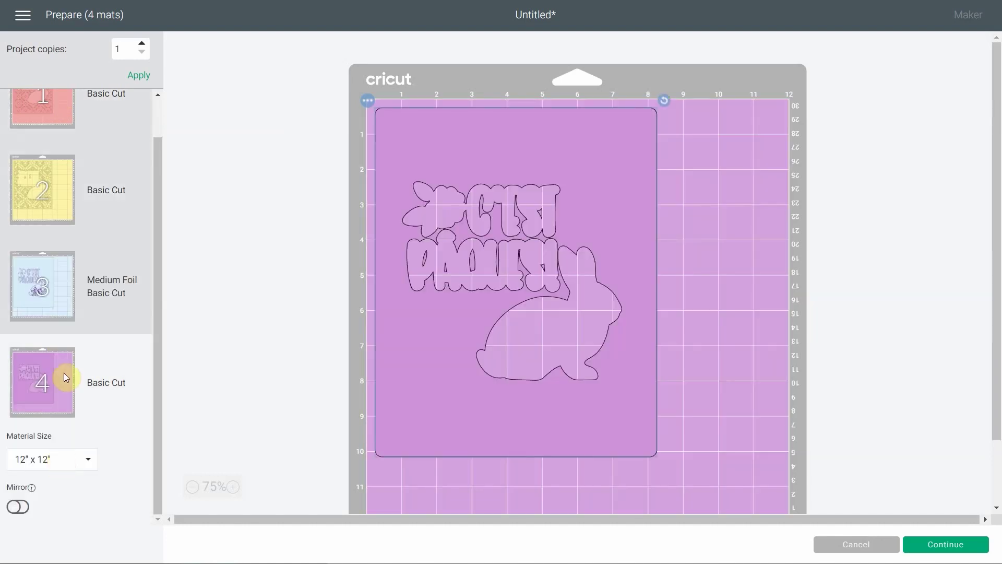
pyautogui.click(72, 112)
pyautogui.click(943, 543)
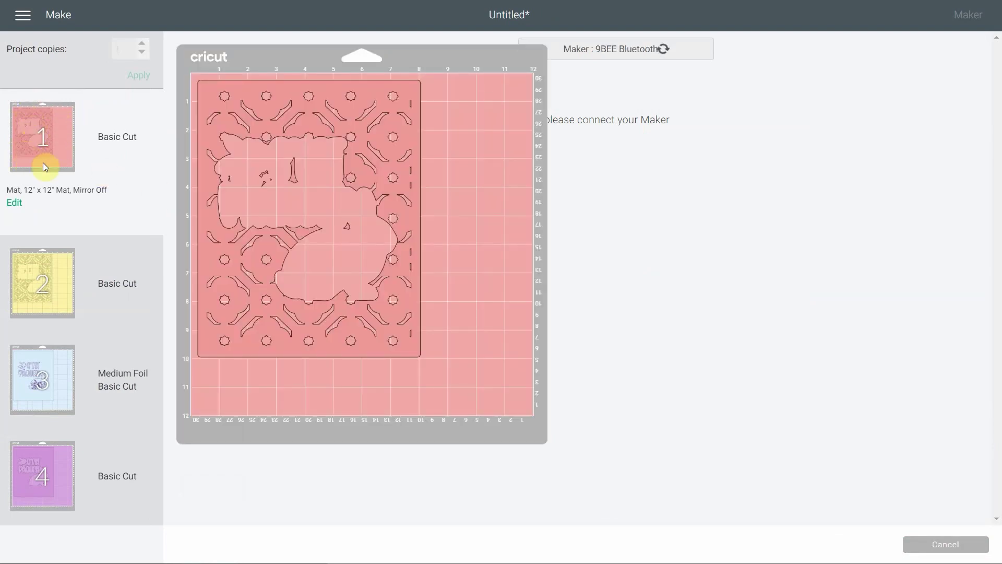
# Set the base material to Cardstock (for intricate cuts), then cancel the cut back to Prepare.
pyautogui.moveTo(37, 151)
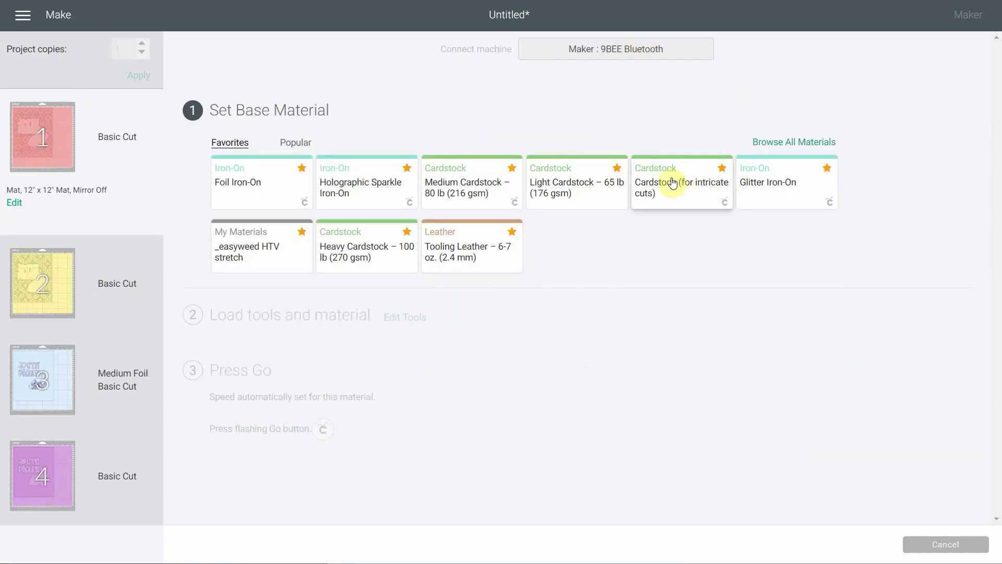
pyautogui.click(673, 181)
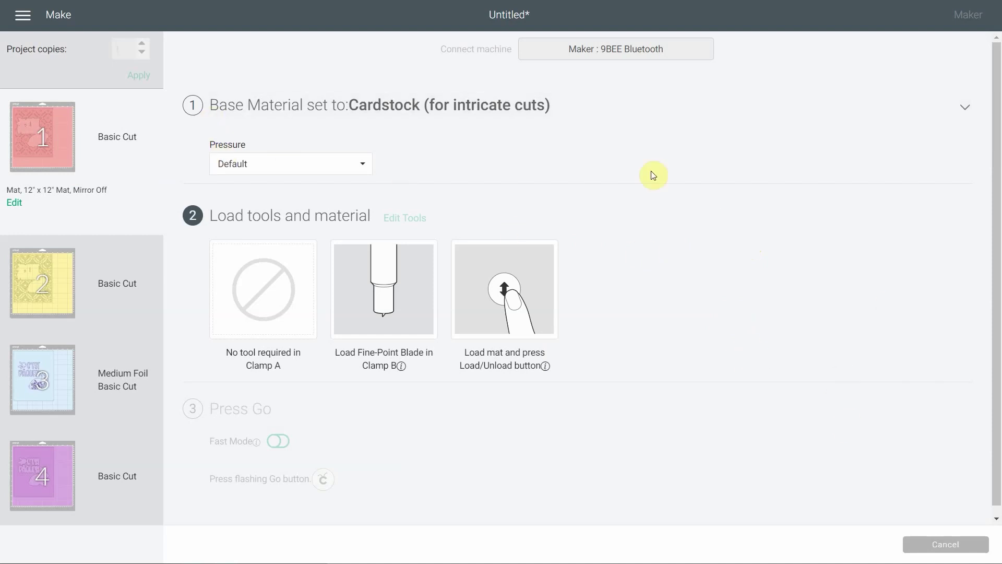
pyautogui.click(935, 546)
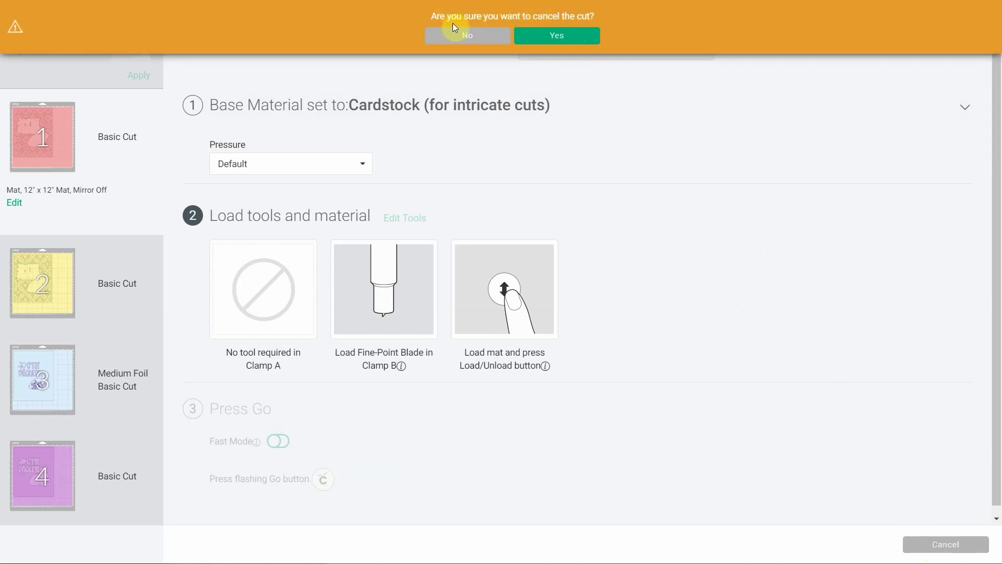
pyautogui.click(532, 37)
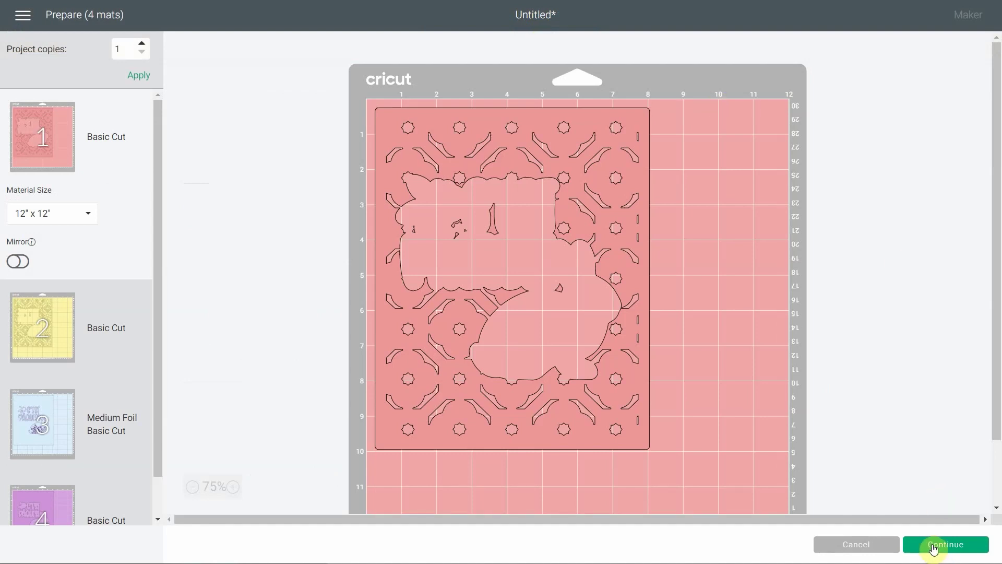
# Leave the mat preview for the canvas and bring up the Save Project dialog.
pyautogui.click(855, 546)
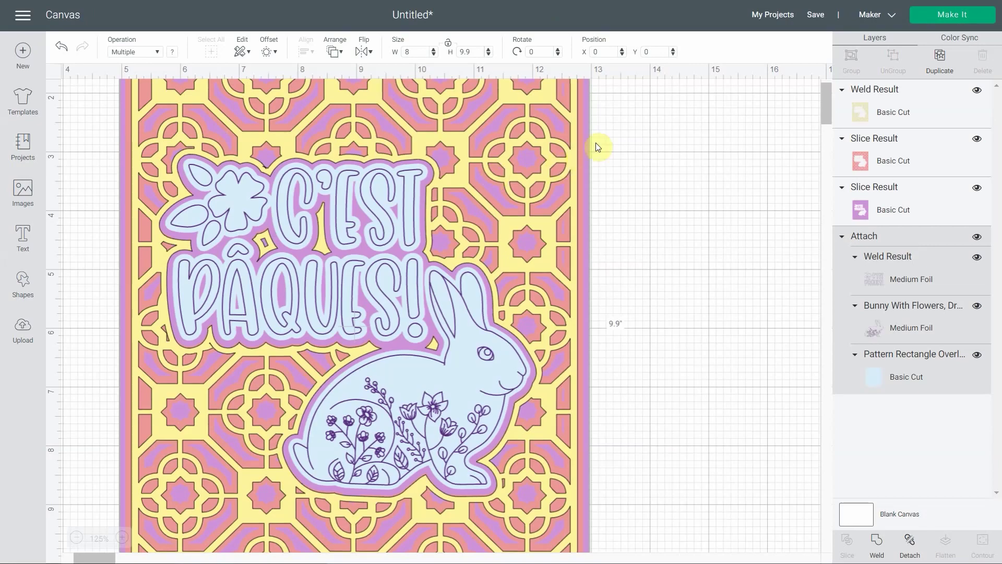
pyautogui.click(818, 15)
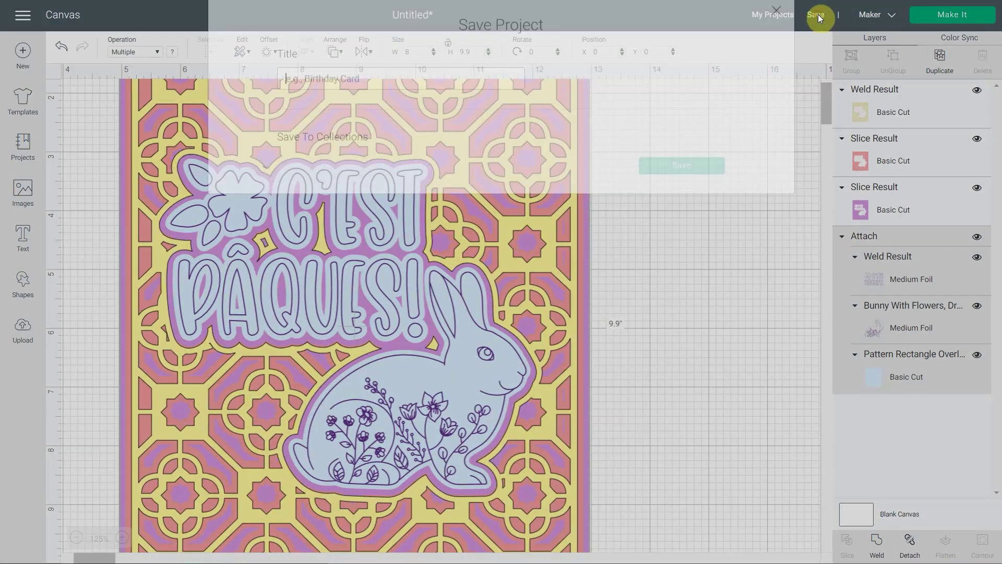